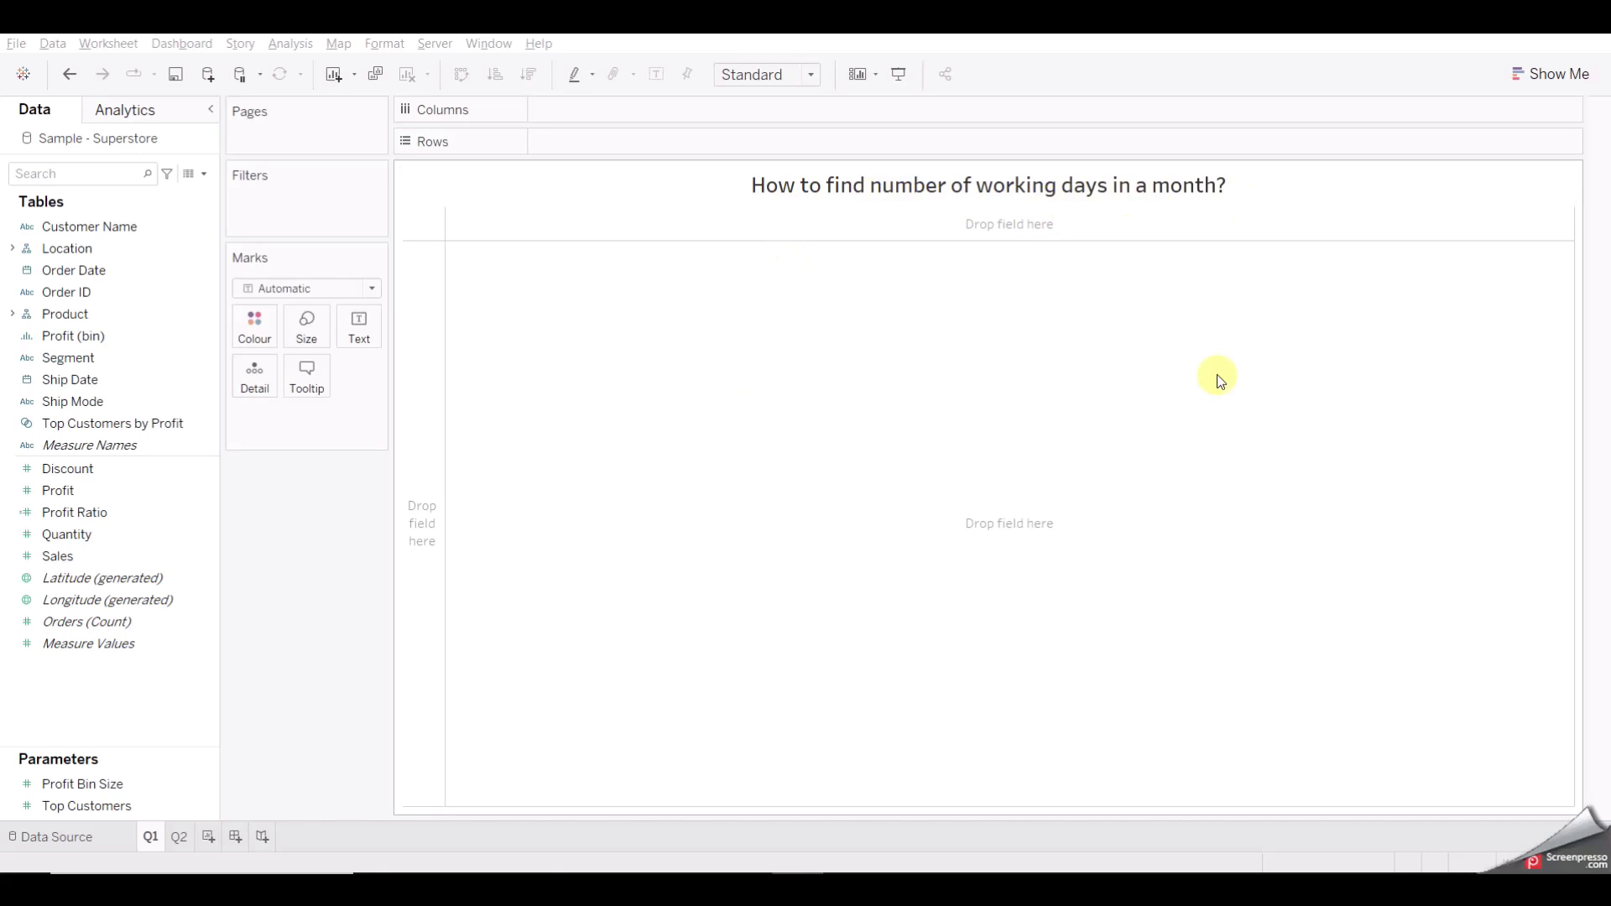
# - Create a calculated field named "Number of working days"
pyautogui.click(207, 176)
pyautogui.click(160, 194)
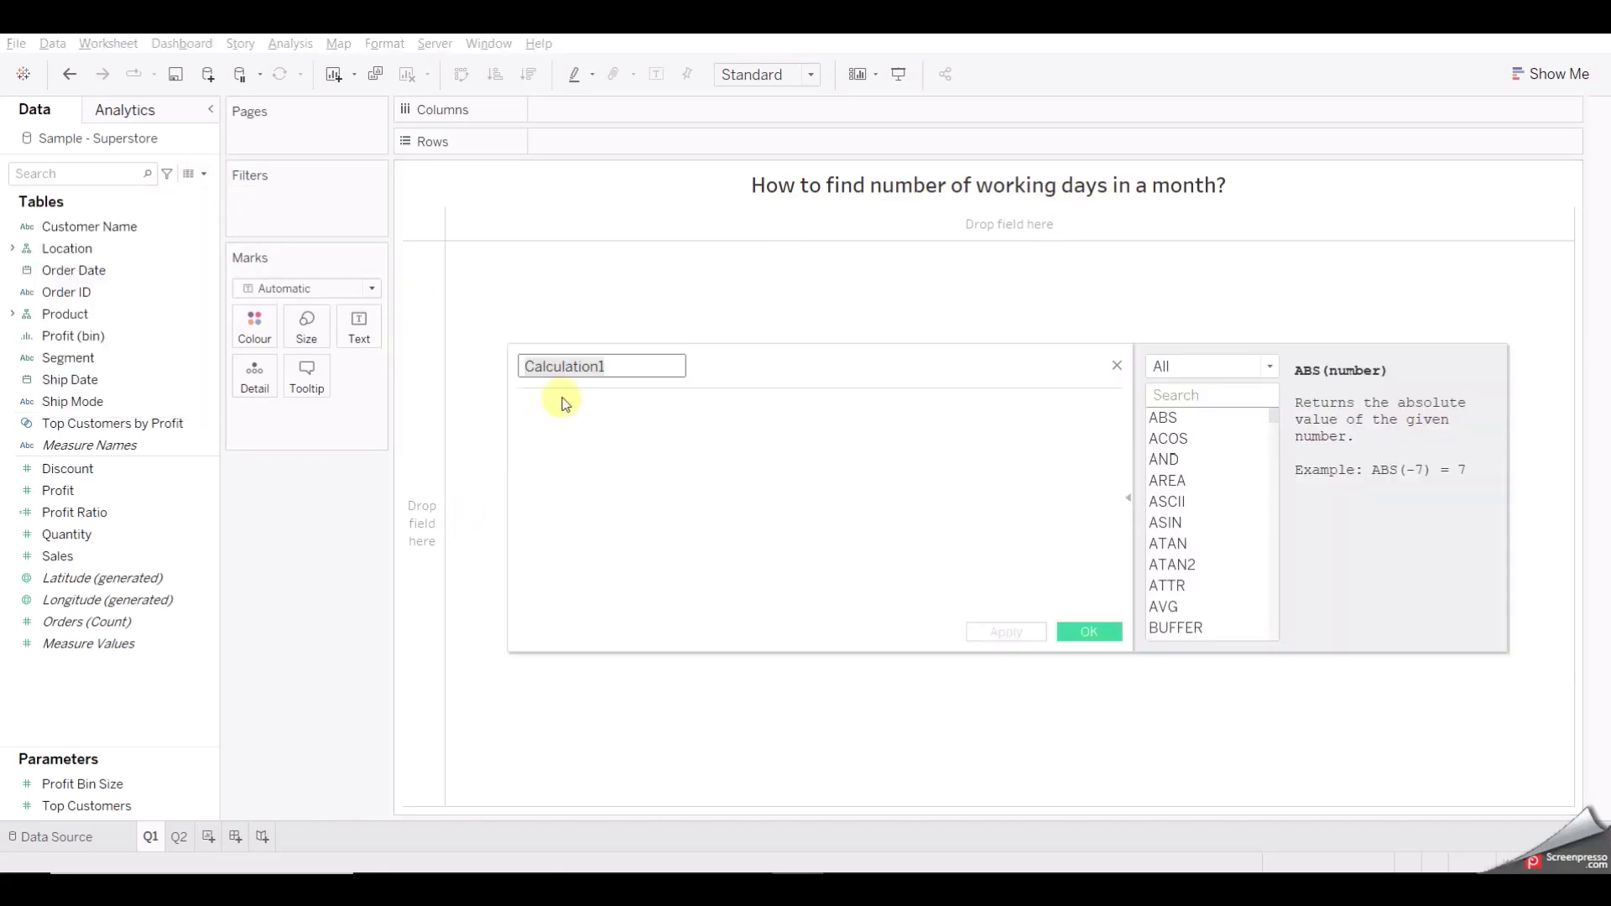
pyautogui.press('BackSpace')
pyautogui.write('Numb')
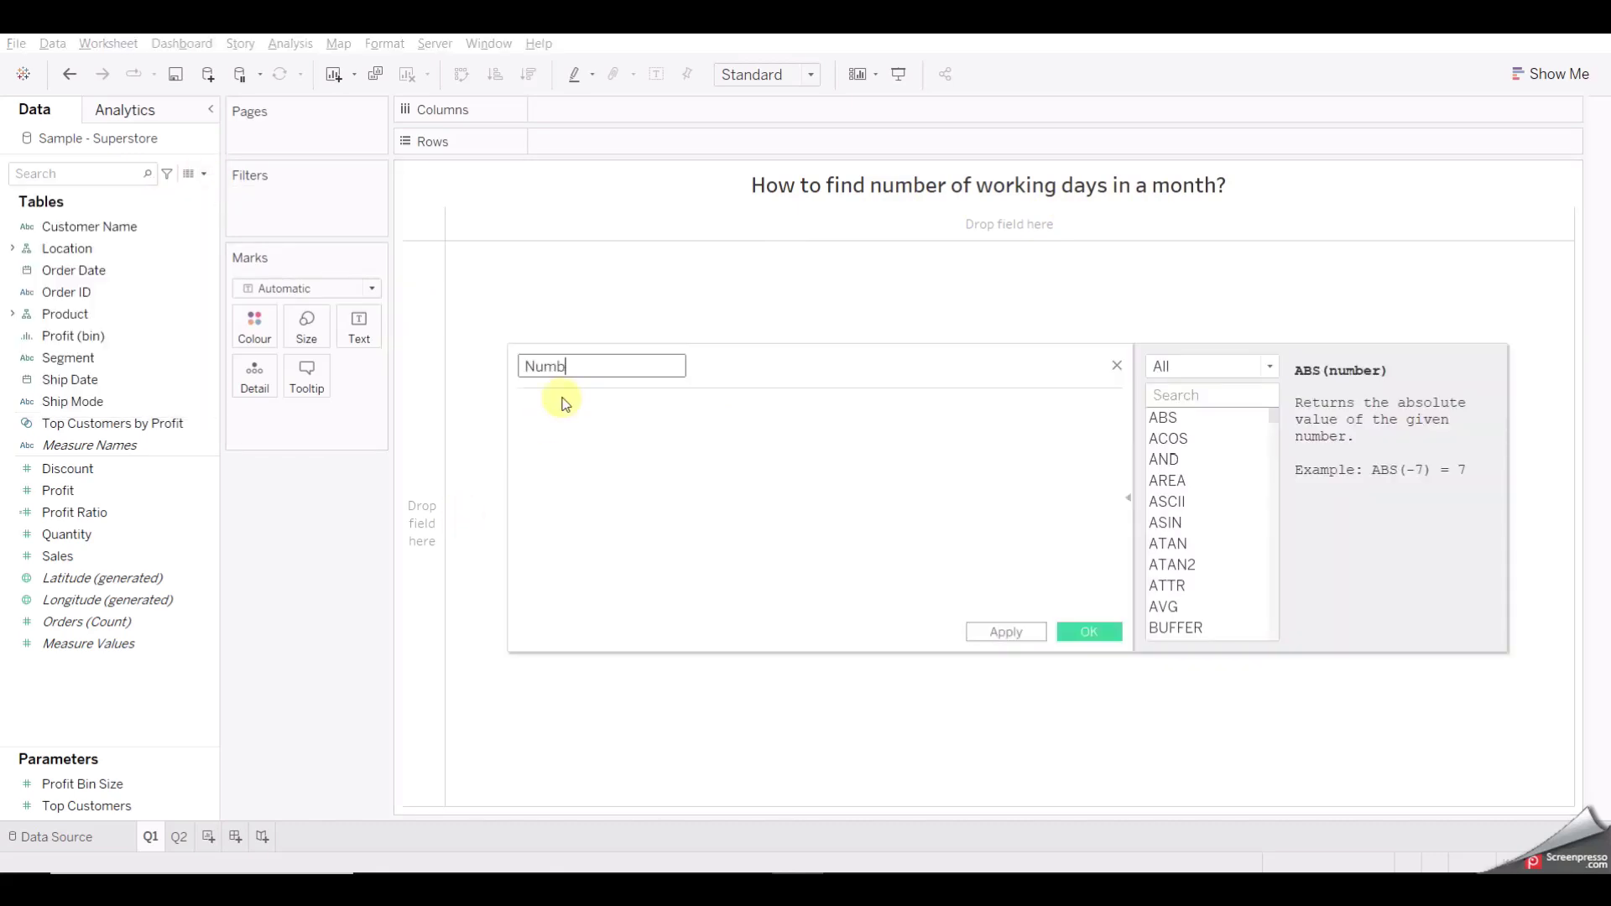
pyautogui.write('er of days')
pyautogui.click(604, 370)
pyautogui.write('work')
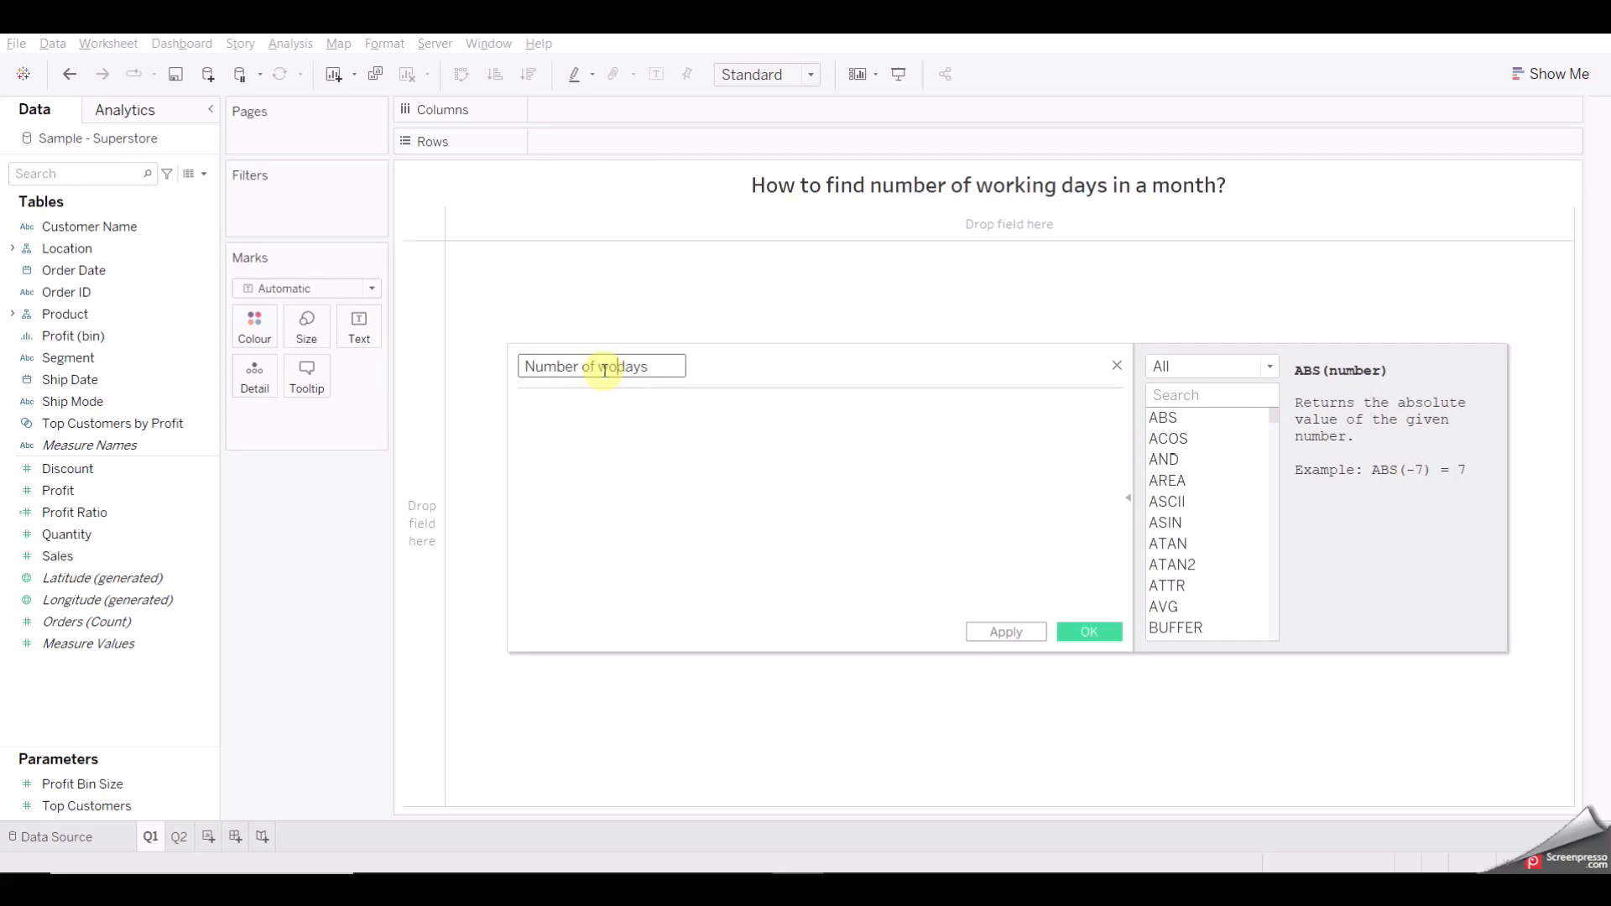
pyautogui.write('ing')
# - Start the formula with an IF statement followed by the DATEPART function
pyautogui.click(596, 413)
pyautogui.write('IF ')
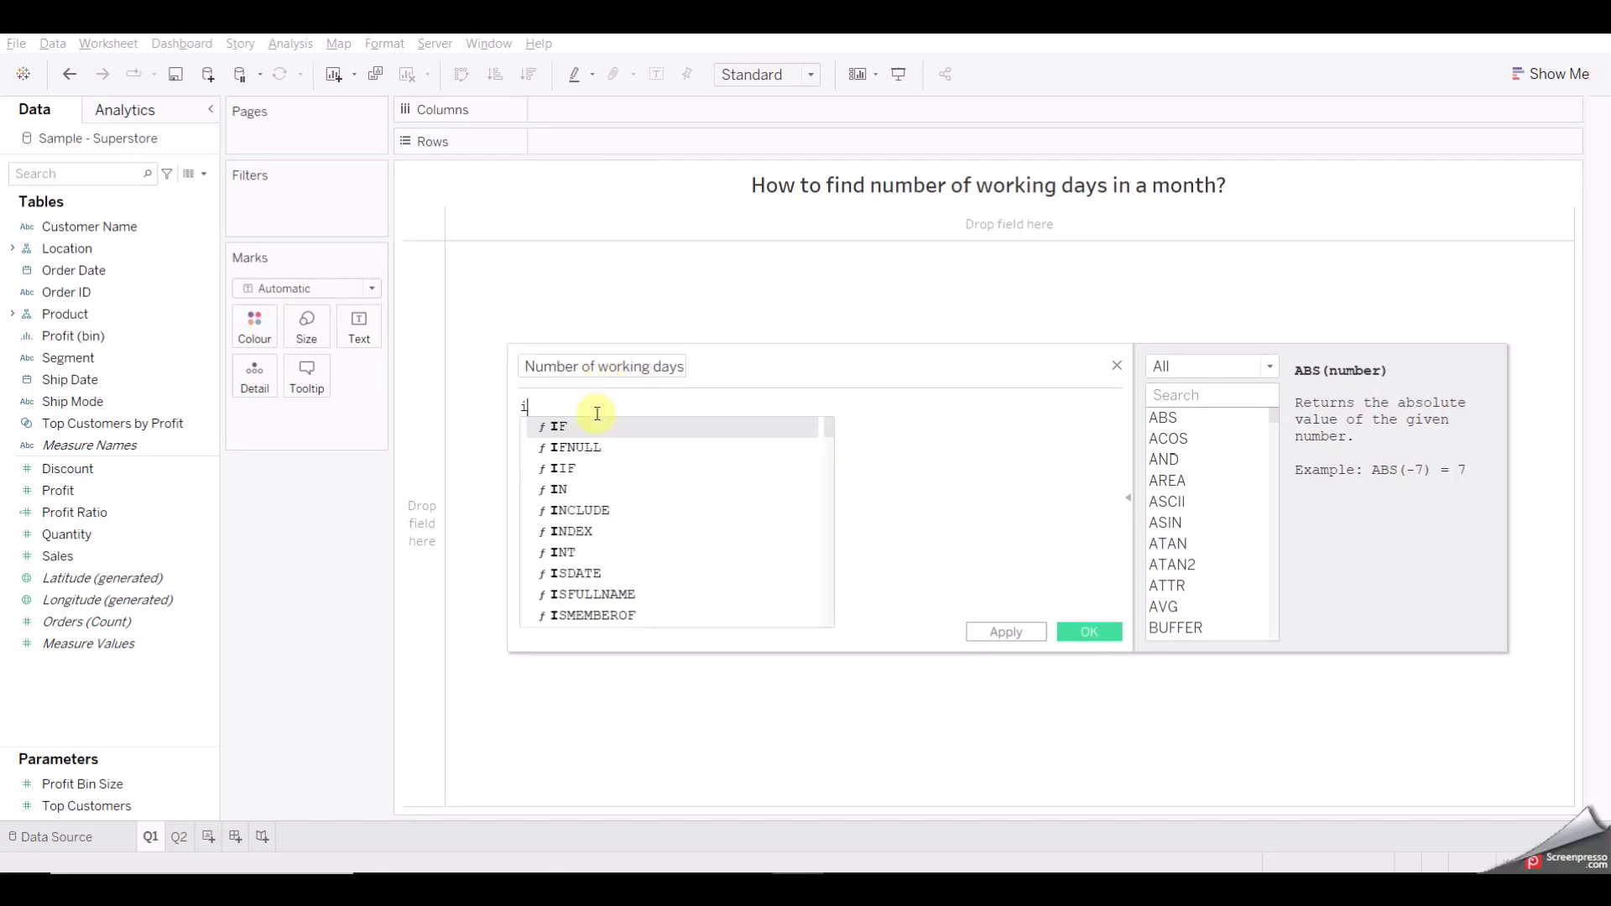
pyautogui.write('dat')
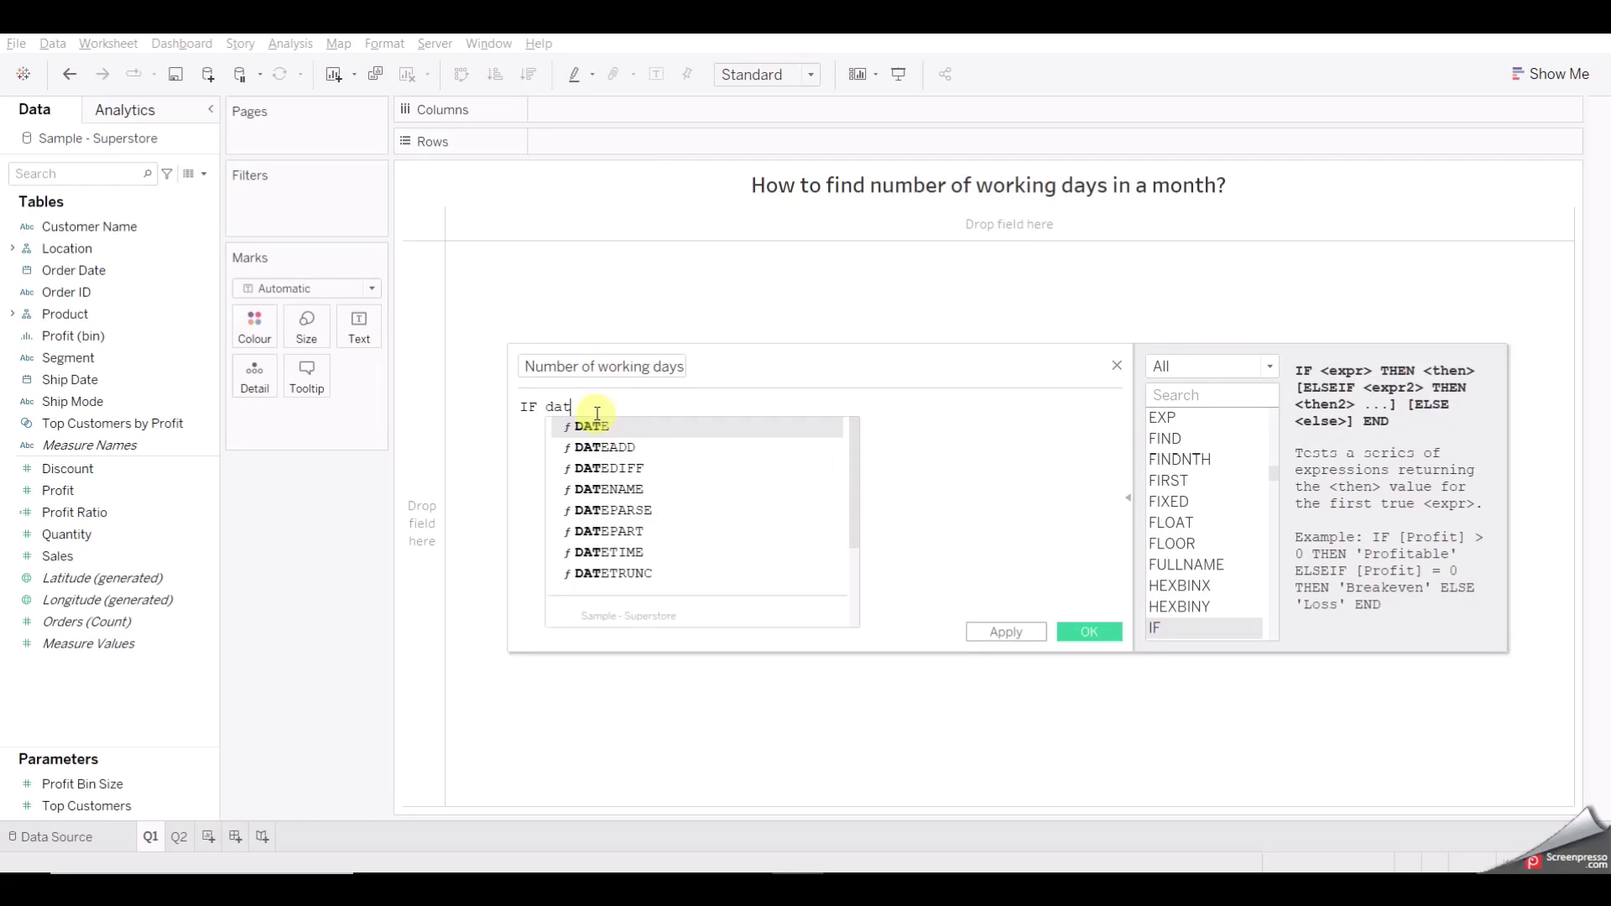
pyautogui.write('p')
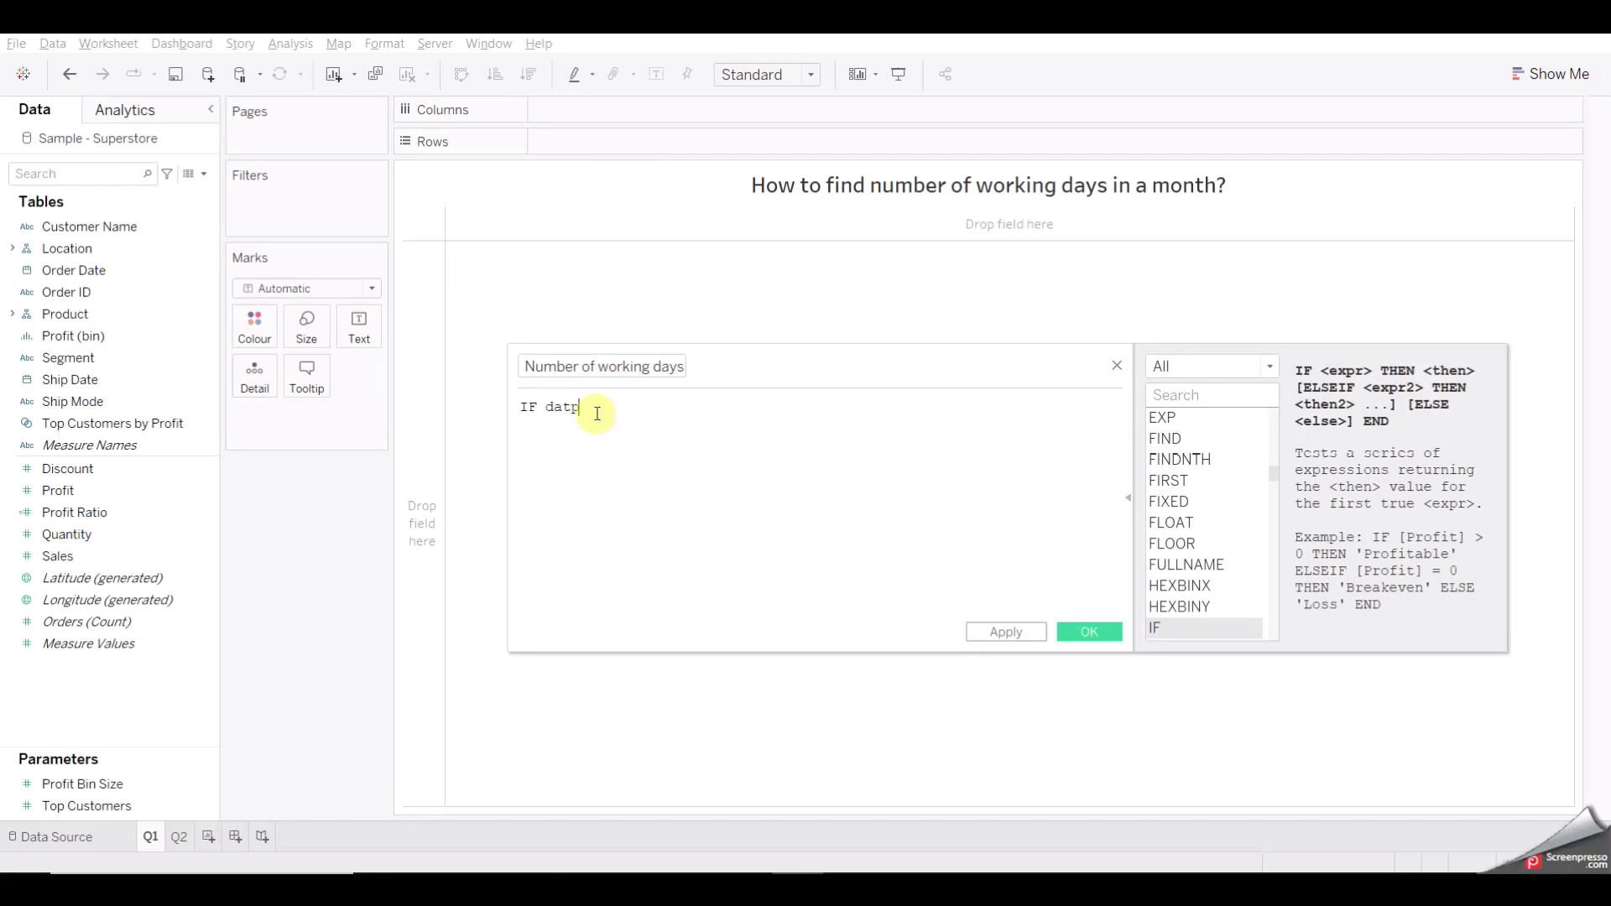
pyautogui.press('BackSpace')
pyautogui.write('e')
pyautogui.press('Down')
pyautogui.press('Down')
pyautogui.press('Down')
pyautogui.press('Down')
pyautogui.press('Down')
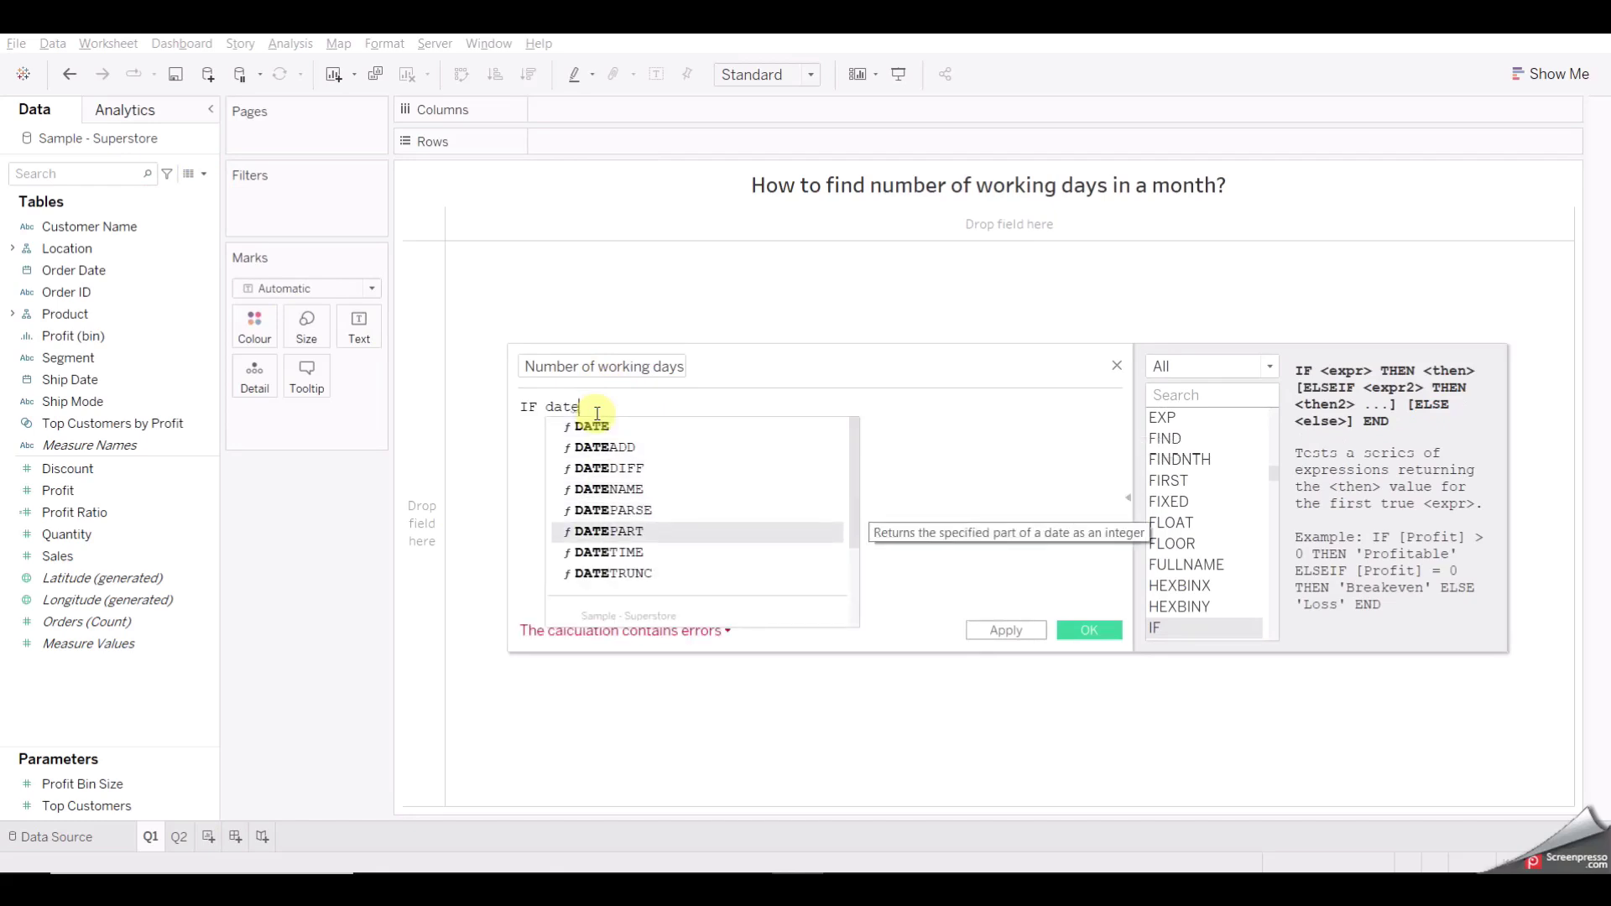
pyautogui.press('Return')
# - Complete the first condition as DATEPART("weekday",[Order Date]) >1, followed by "and"
pyautogui.write('"')
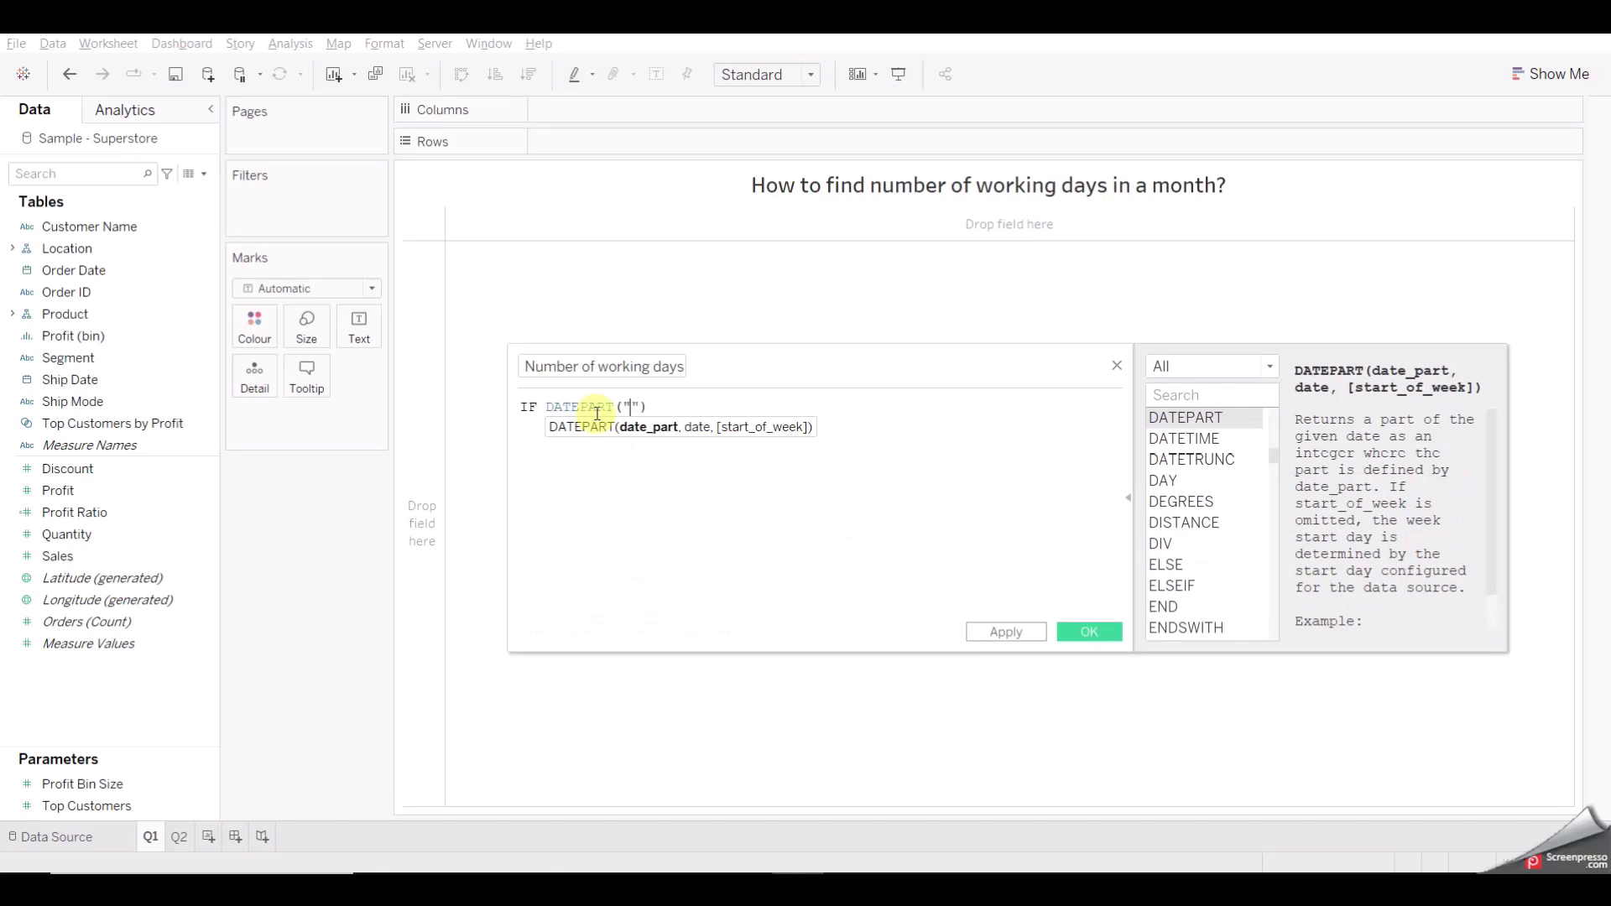
pyautogui.write('weekday",')
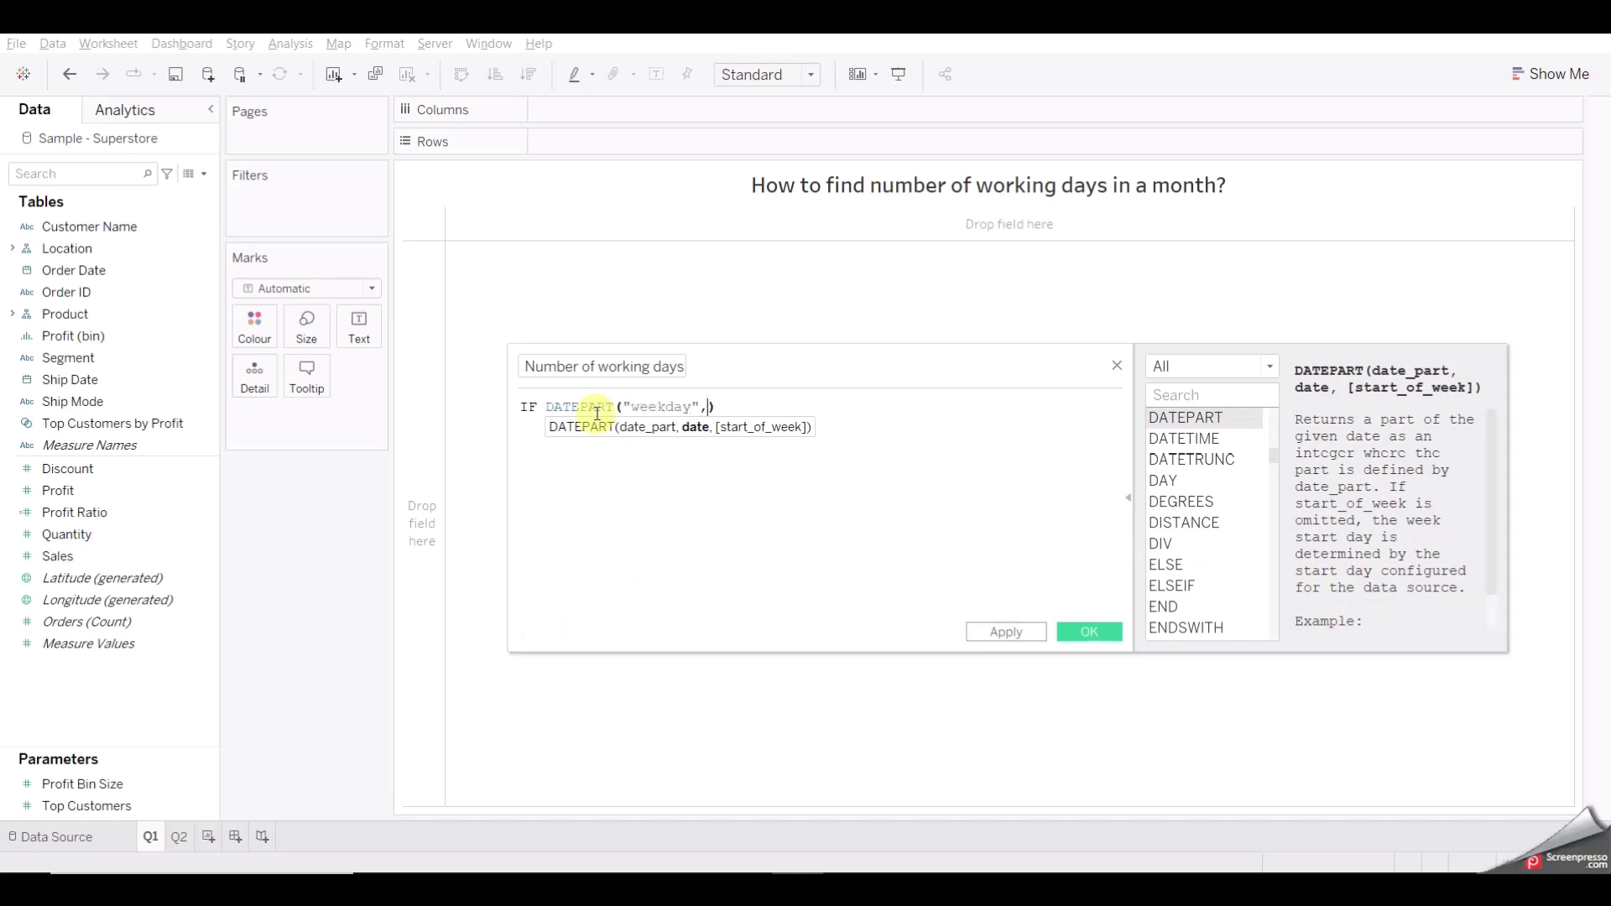
pyautogui.write('order')
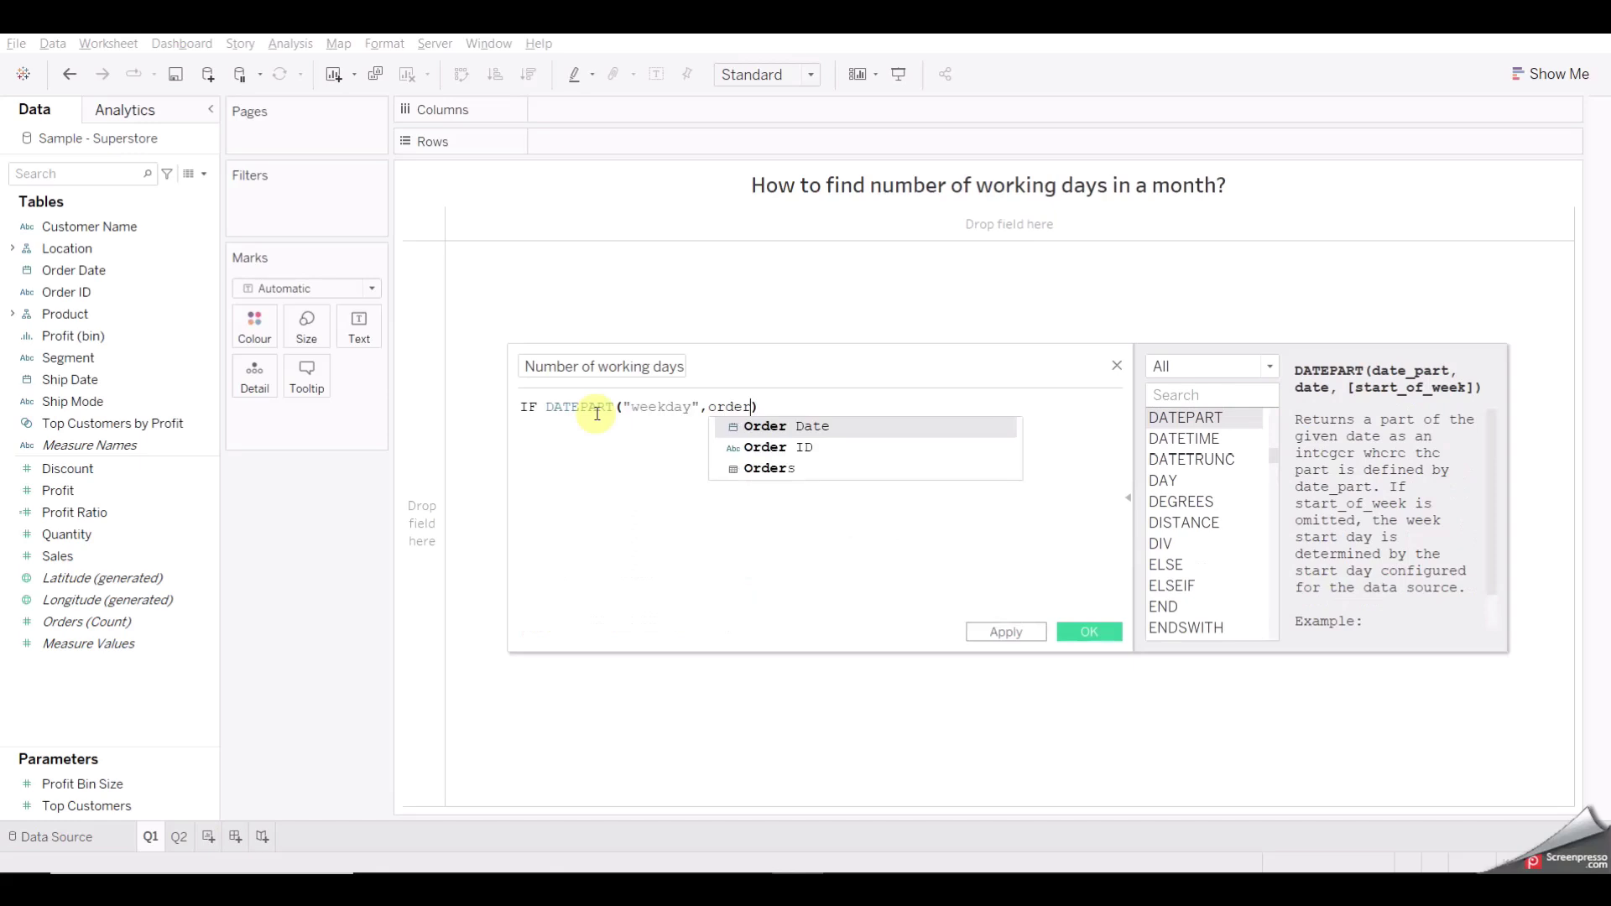
pyautogui.press('Return')
pyautogui.write(')')
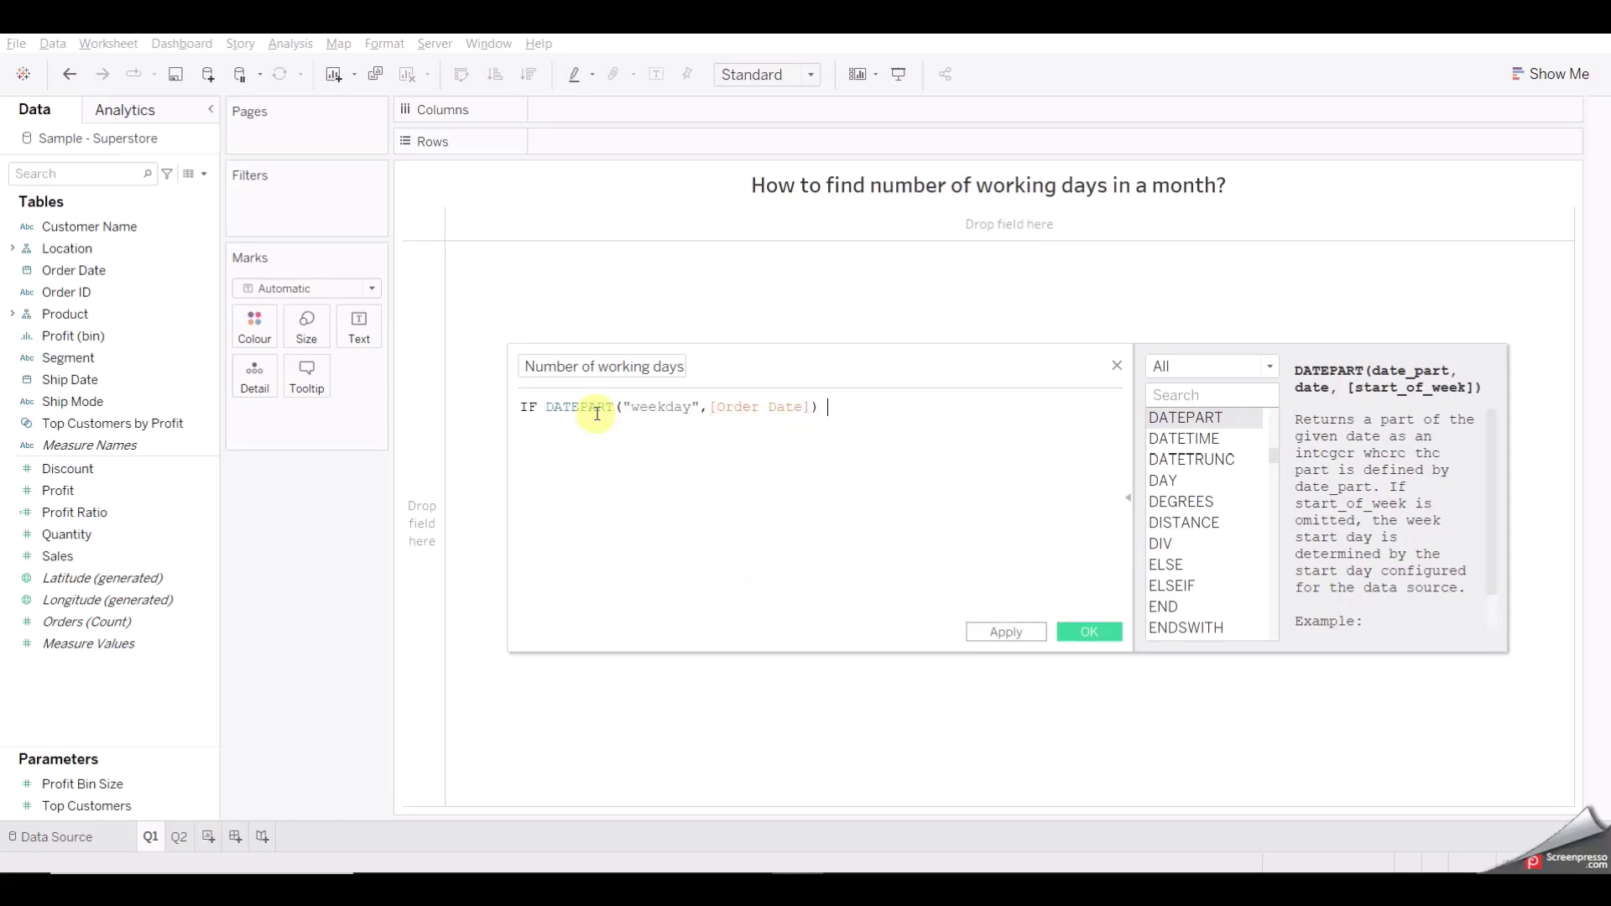
pyautogui.write(' >1 and')
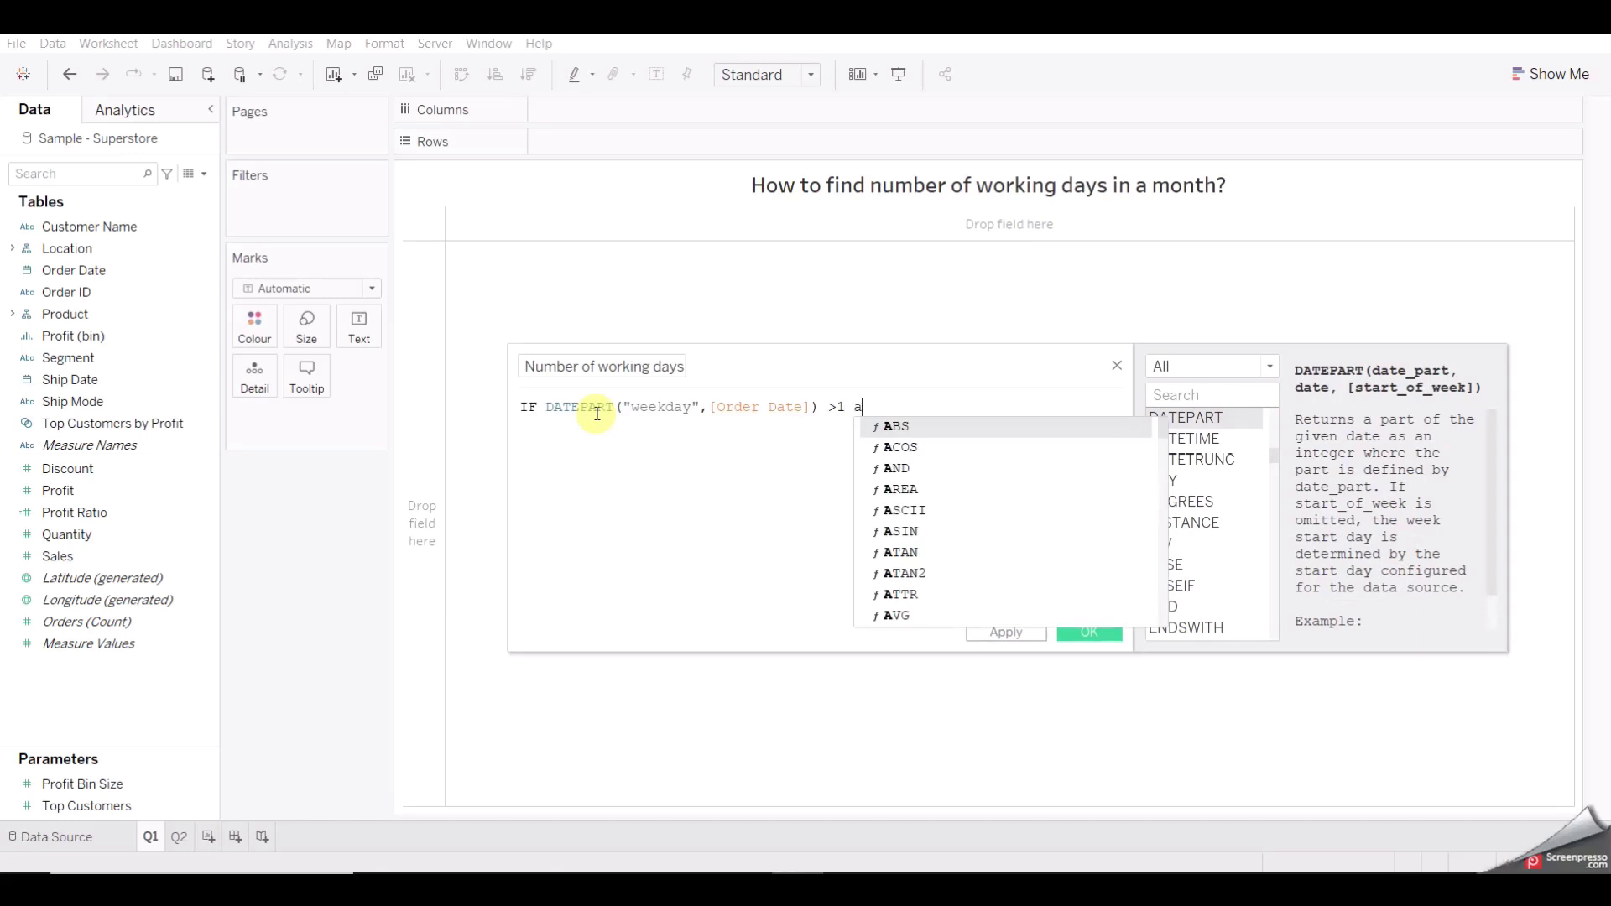
# - Copy the DATEPART expression to a second line and complete it as a <7 condition
pyautogui.doubleClick(550, 407)
pyautogui.moveTo(753, 416); pyautogui.dragTo(822, 416)
pyautogui.hotkey('ctrl', 'c')
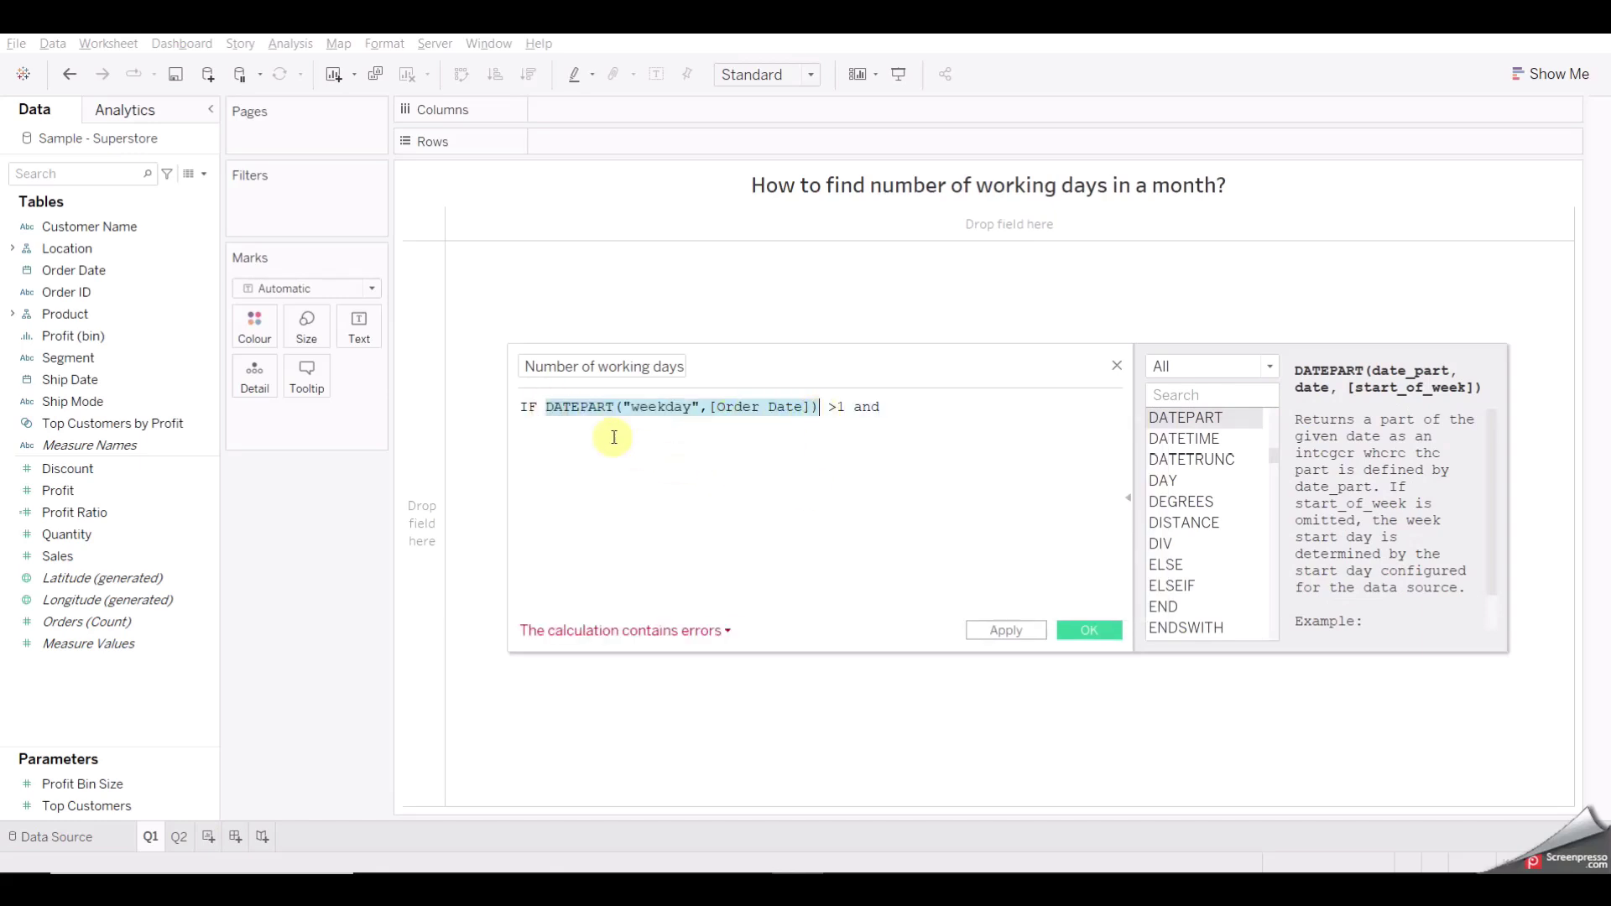
pyautogui.click(597, 425)
pyautogui.hotkey('ctrl', 'v')
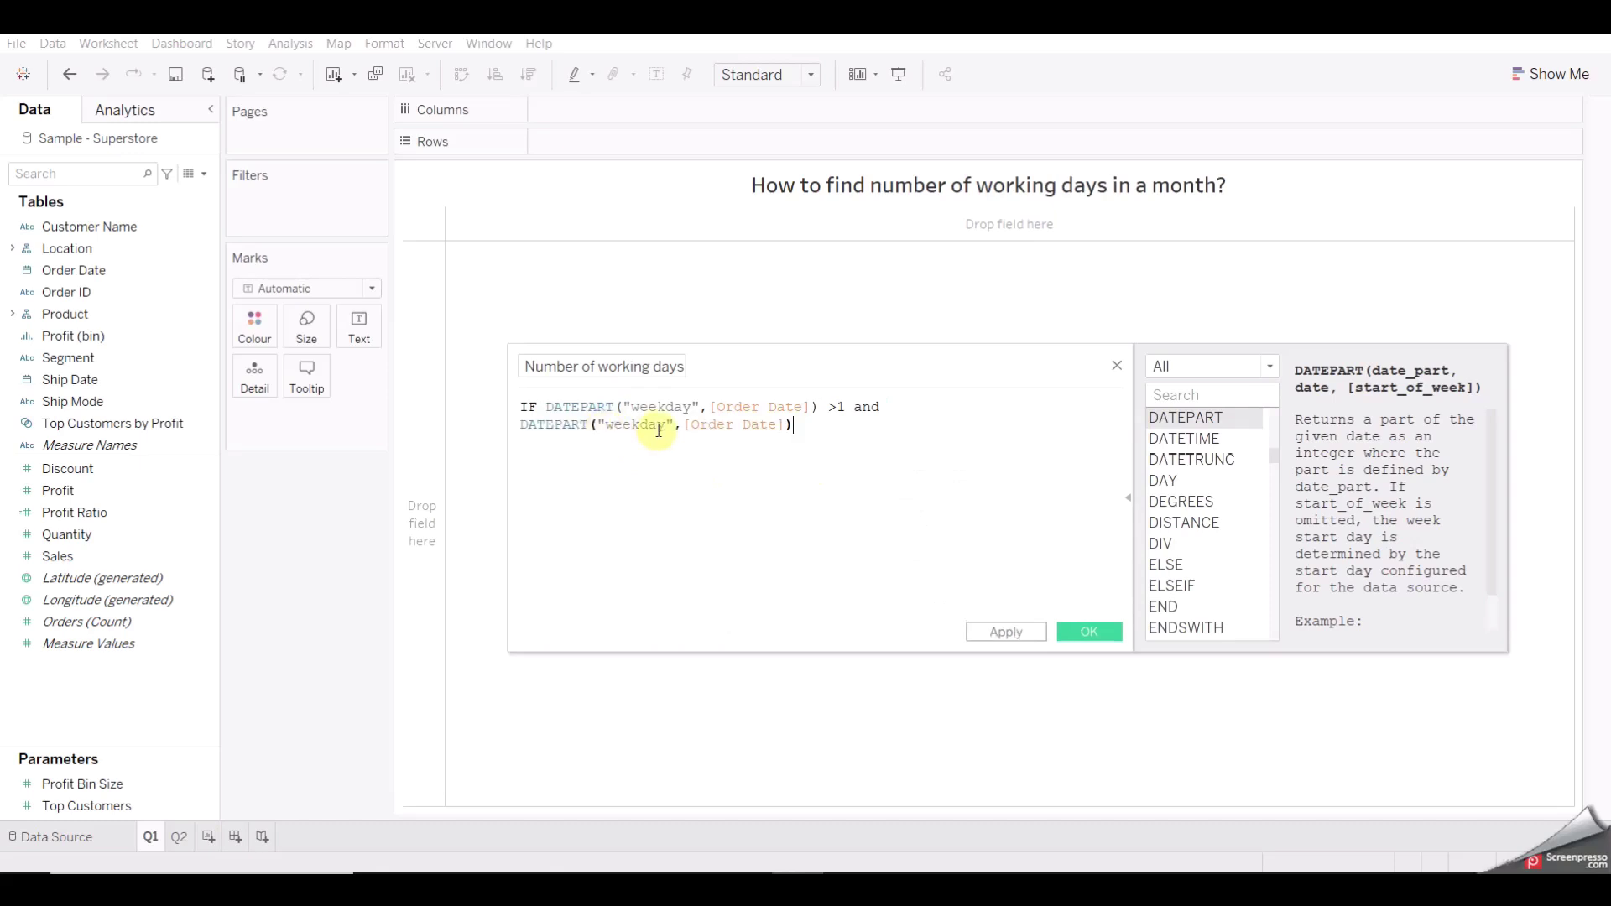
pyautogui.write('<')
pyautogui.write('7')
# - Finish the formula with THEN DAY([Order Date]) and END on its own line
pyautogui.write('the')
pyautogui.press('Return')
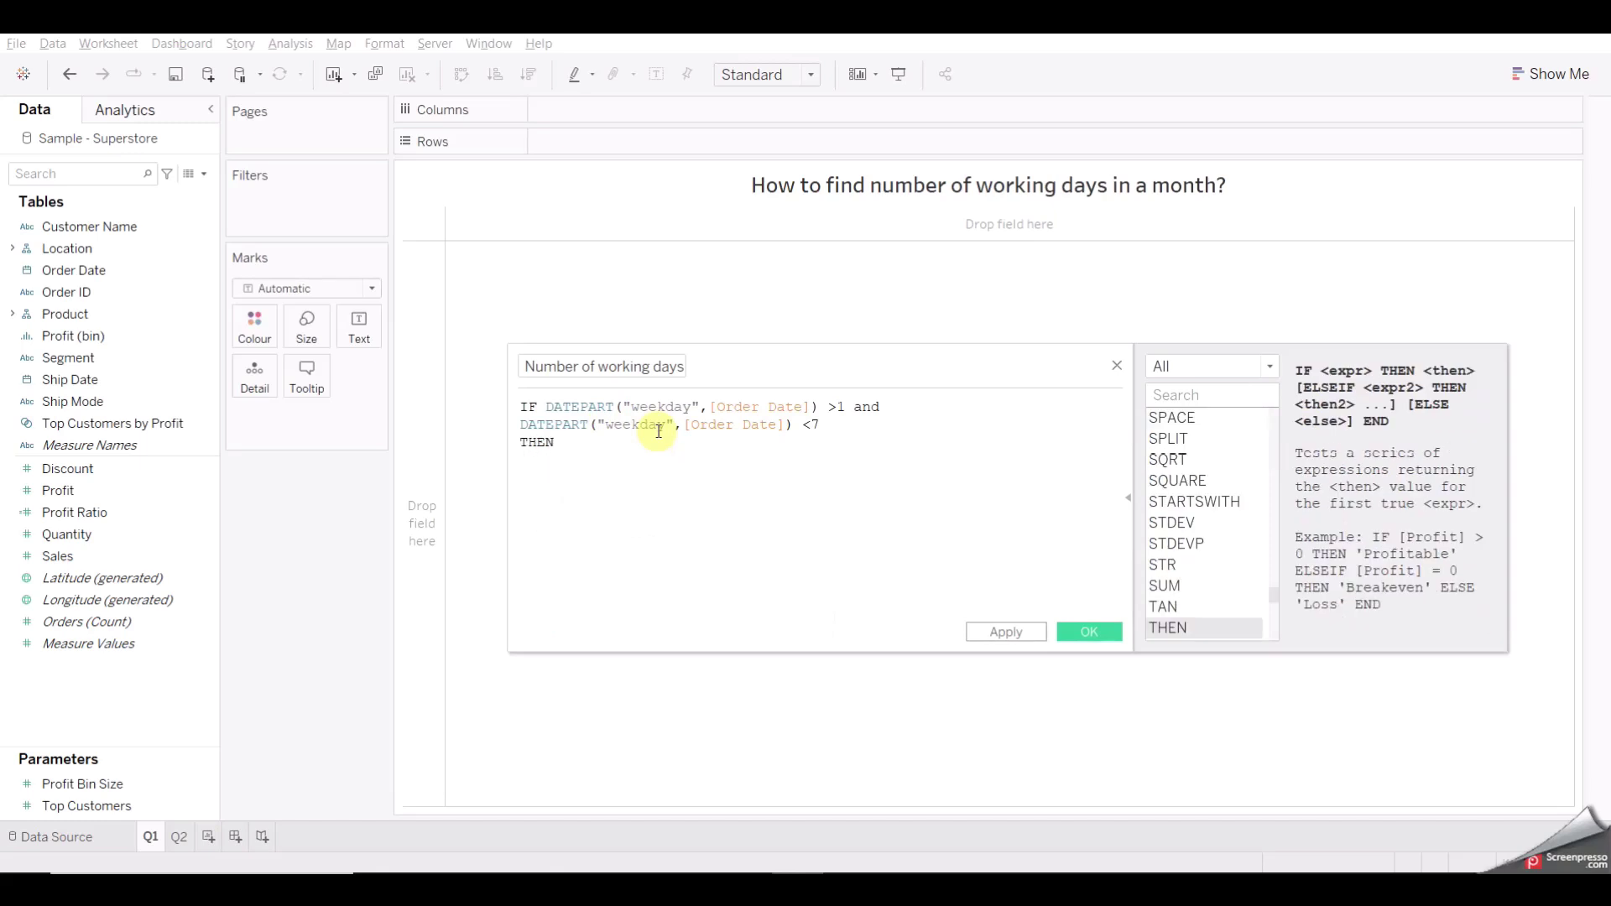
pyautogui.write('da')
pyautogui.press('Return')
pyautogui.write('order)')
pyautogui.press('Return')
pyautogui.press('Right')
pyautogui.press('Return')
pyautogui.write('end')
pyautogui.press('Return')
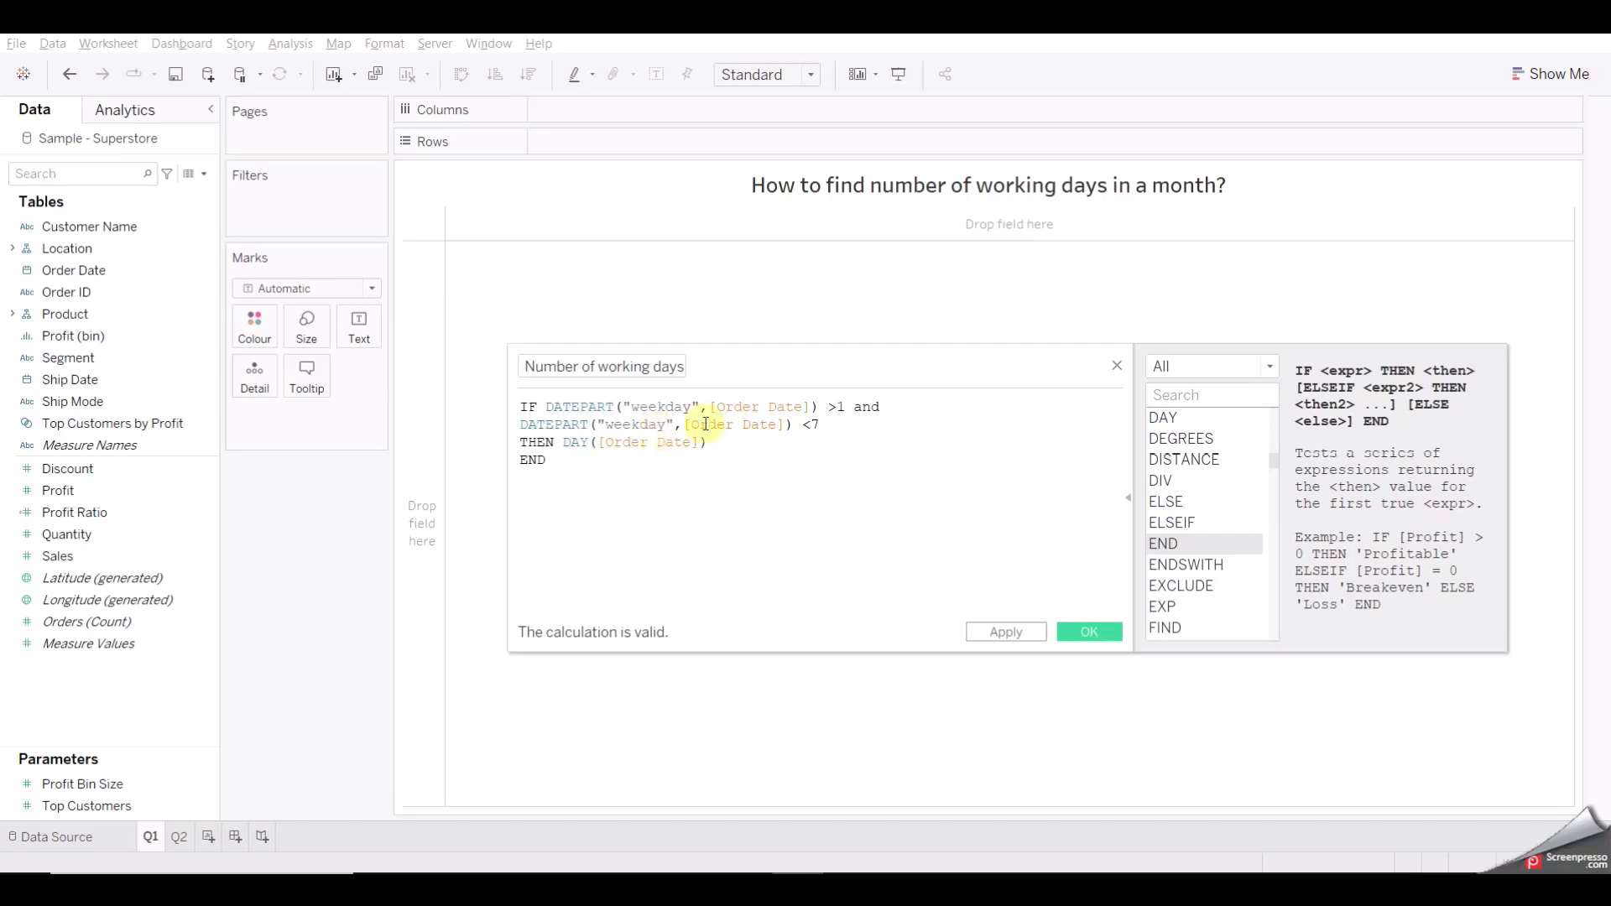
# - Save the Number of working days calculated field
pyautogui.click(808, 406)
pyautogui.doubleClick(808, 406)
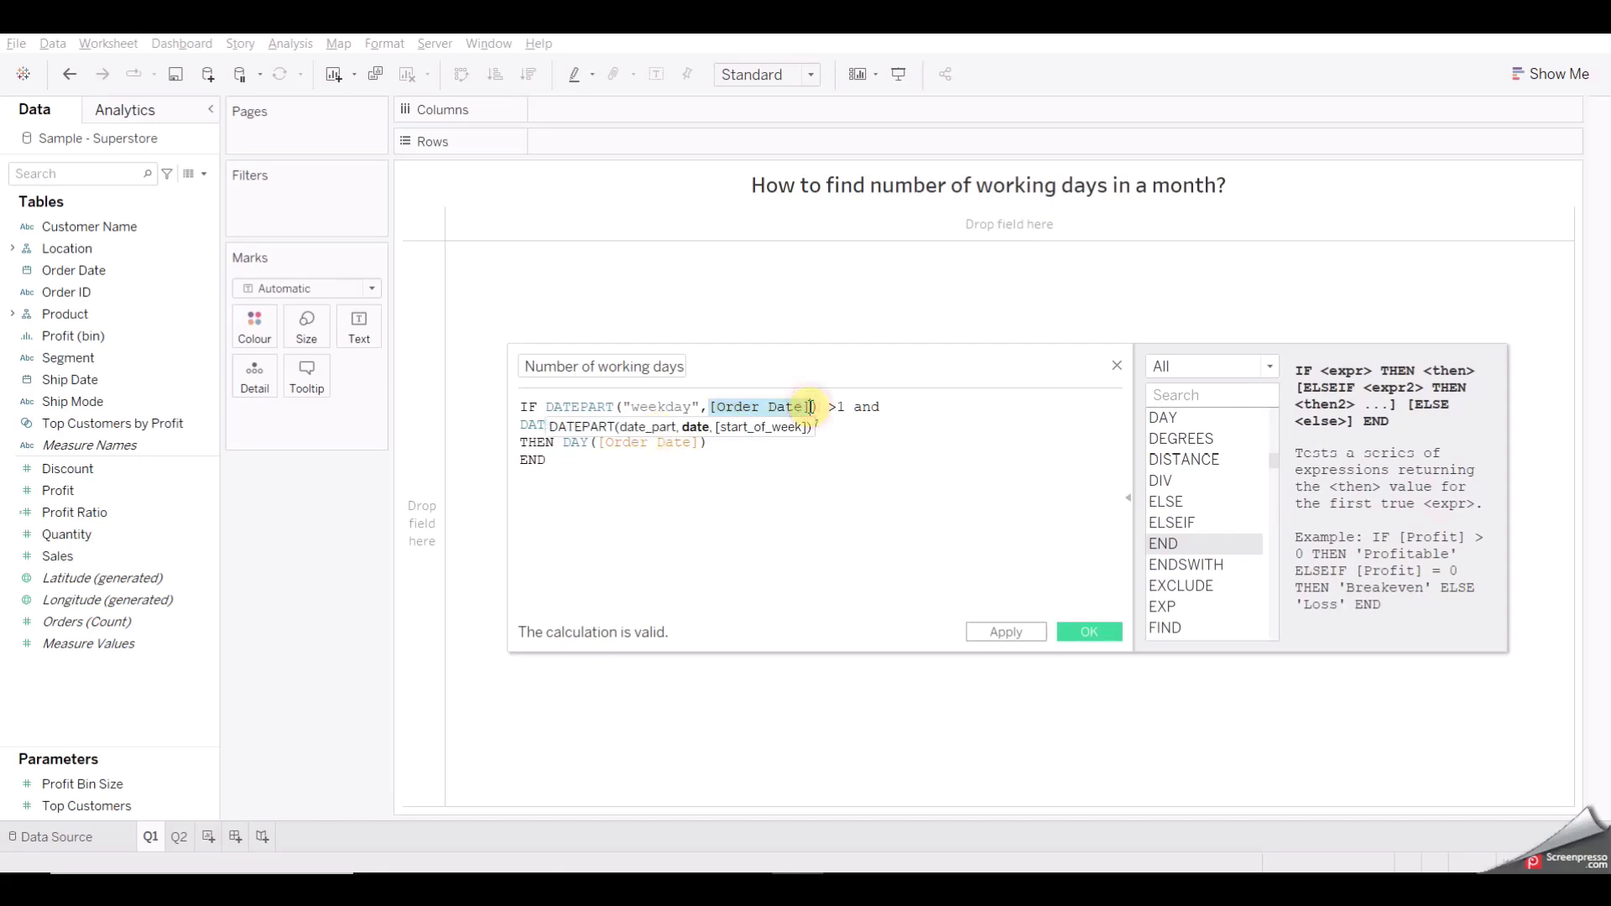
pyautogui.click(839, 410)
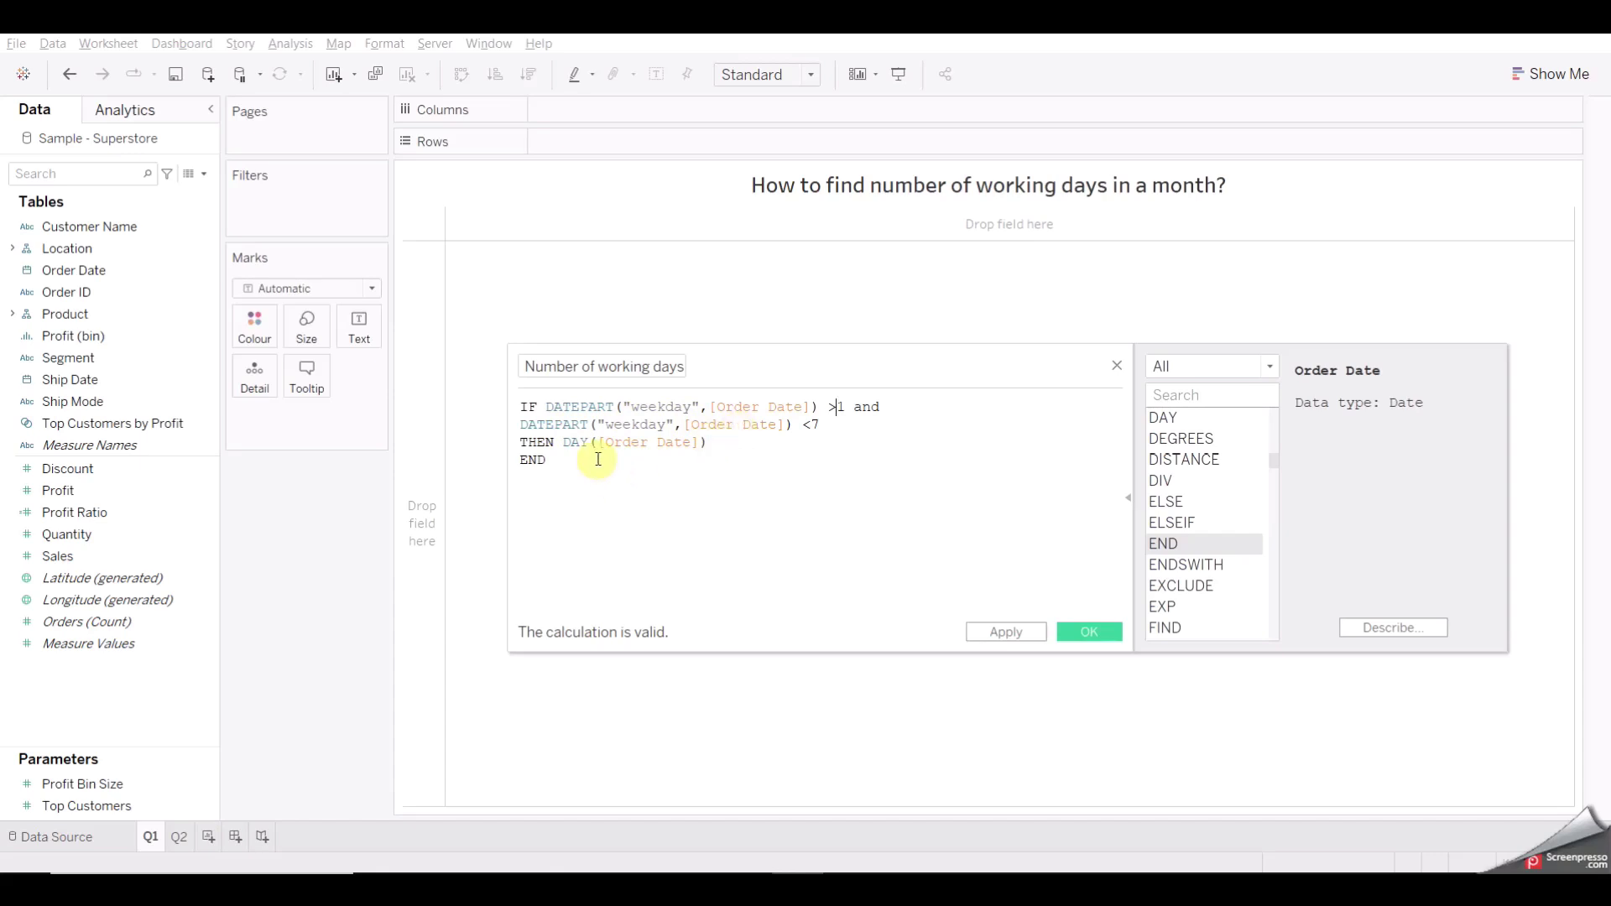
pyautogui.click(1085, 631)
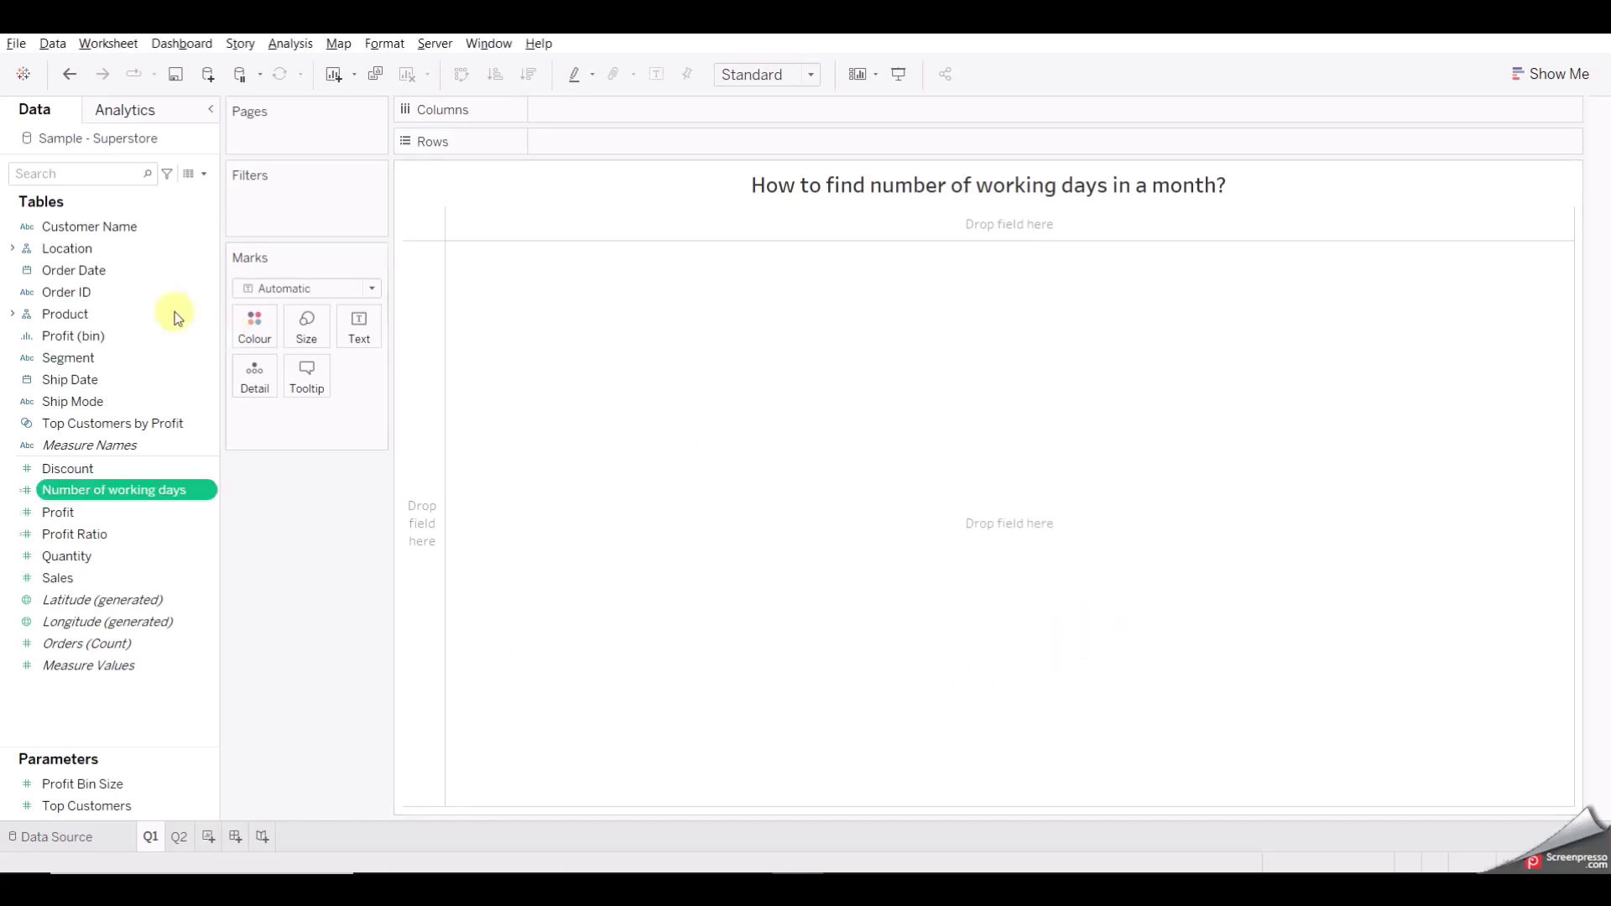
# - Place Order Date by year on Rows
pyautogui.click(92, 270)
pyautogui.moveTo(92, 270); pyautogui.dragTo(504, 189)
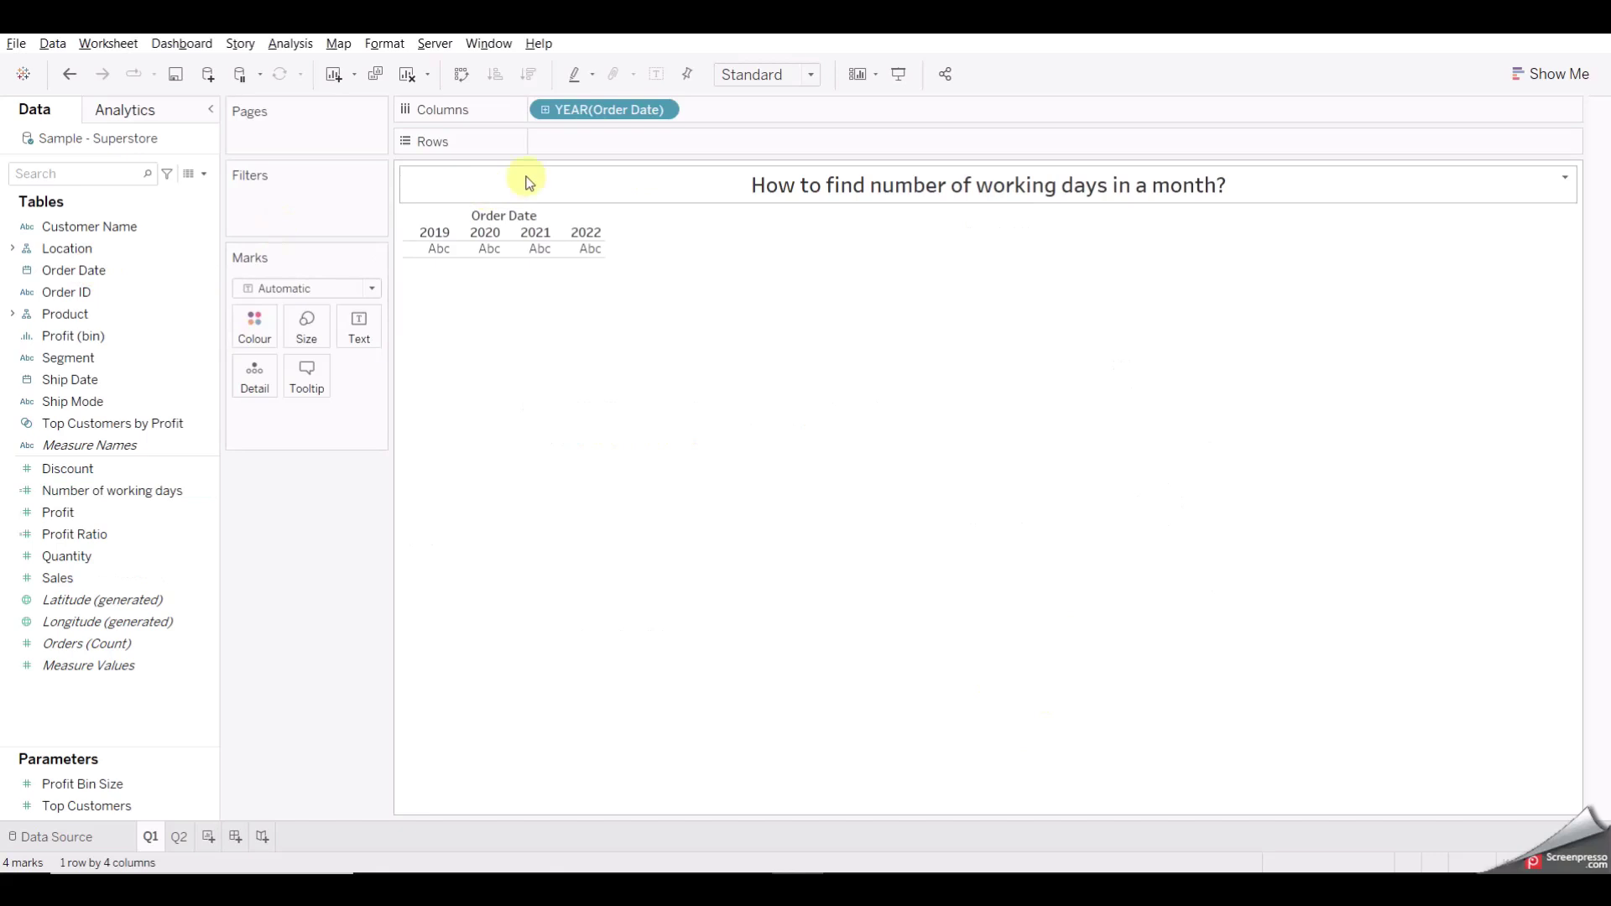
pyautogui.moveTo(583, 109); pyautogui.dragTo(550, 144)
# - Expand the Order Date rows down to month level and remove the quarter level
pyautogui.click(546, 142)
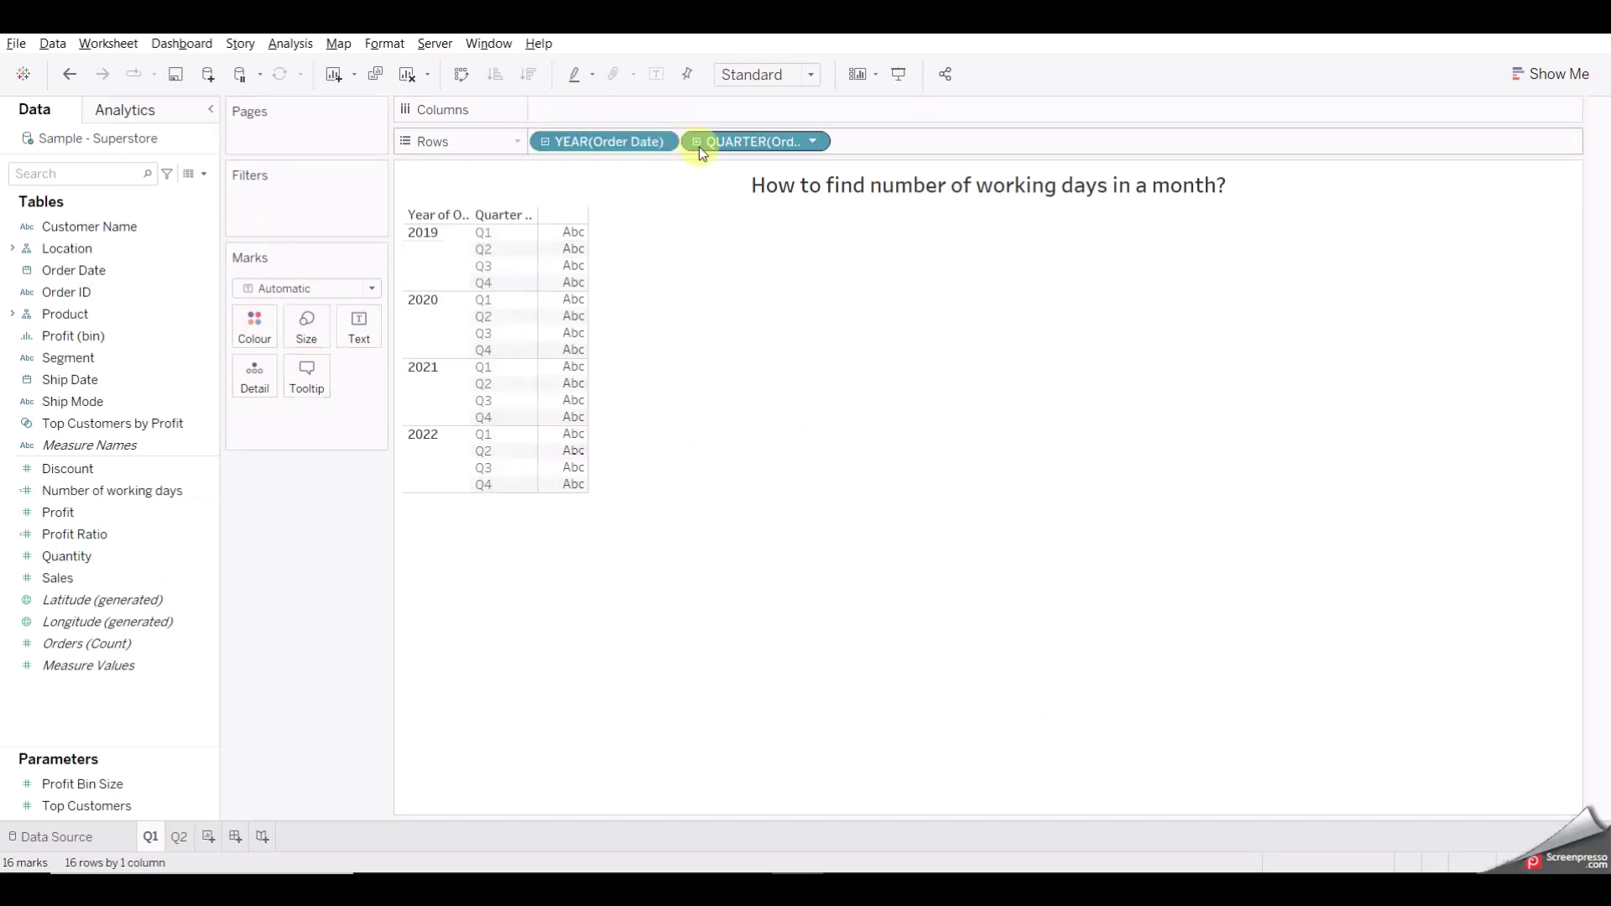
pyautogui.click(697, 142)
pyautogui.moveTo(737, 140); pyautogui.dragTo(737, 53)
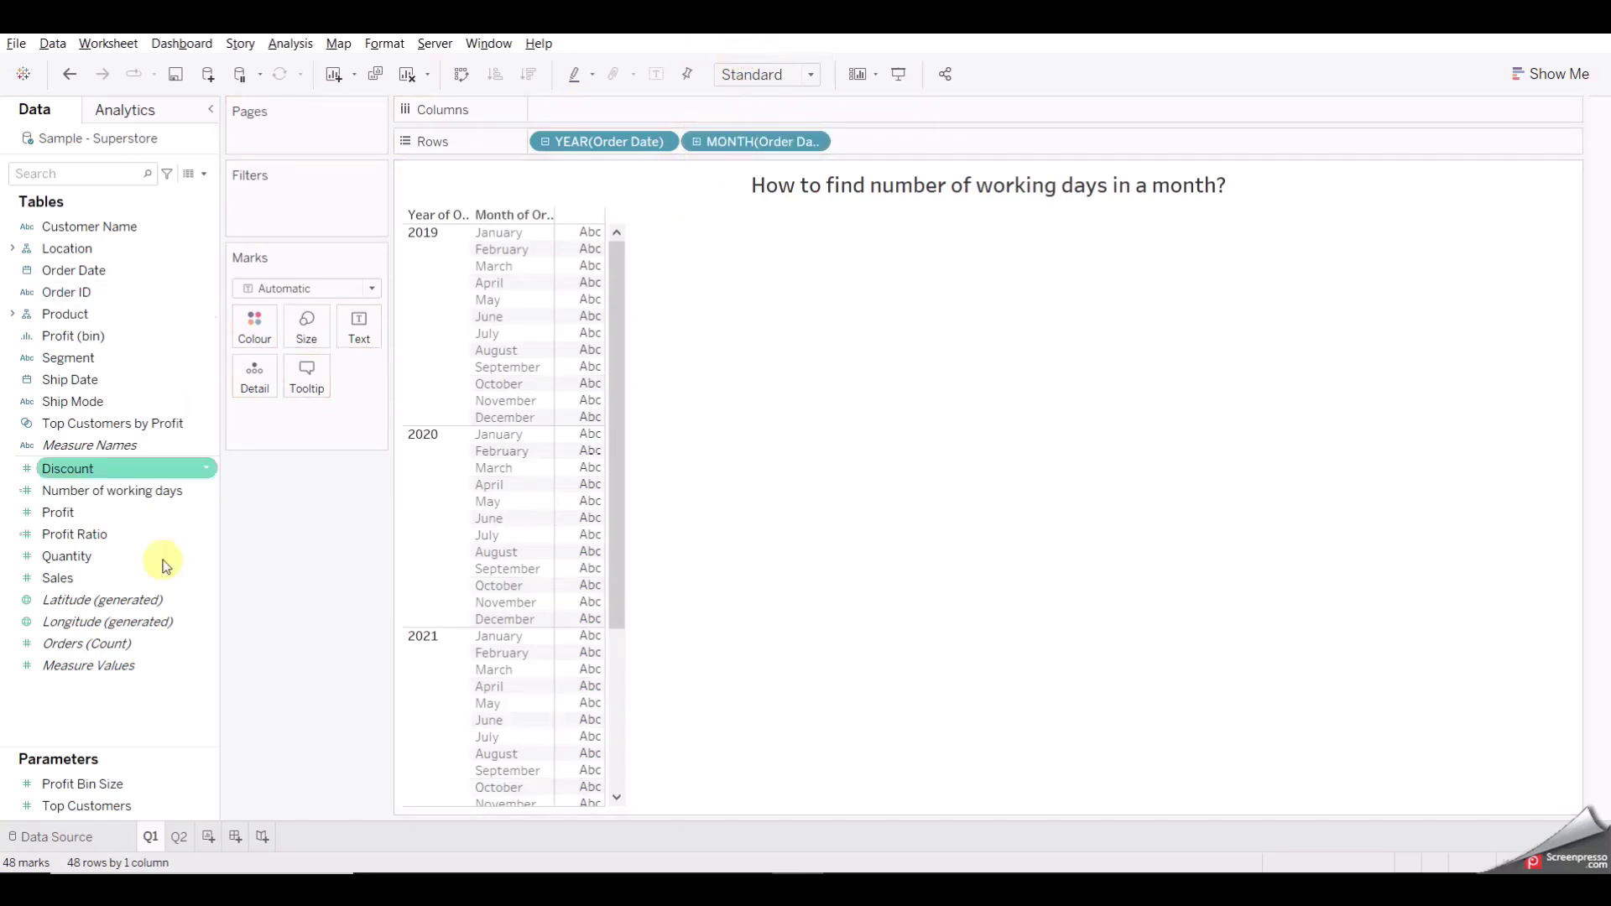
# - Add Number of working days to the table and aggregate it as Count (Distinct)
pyautogui.doubleClick(160, 496)
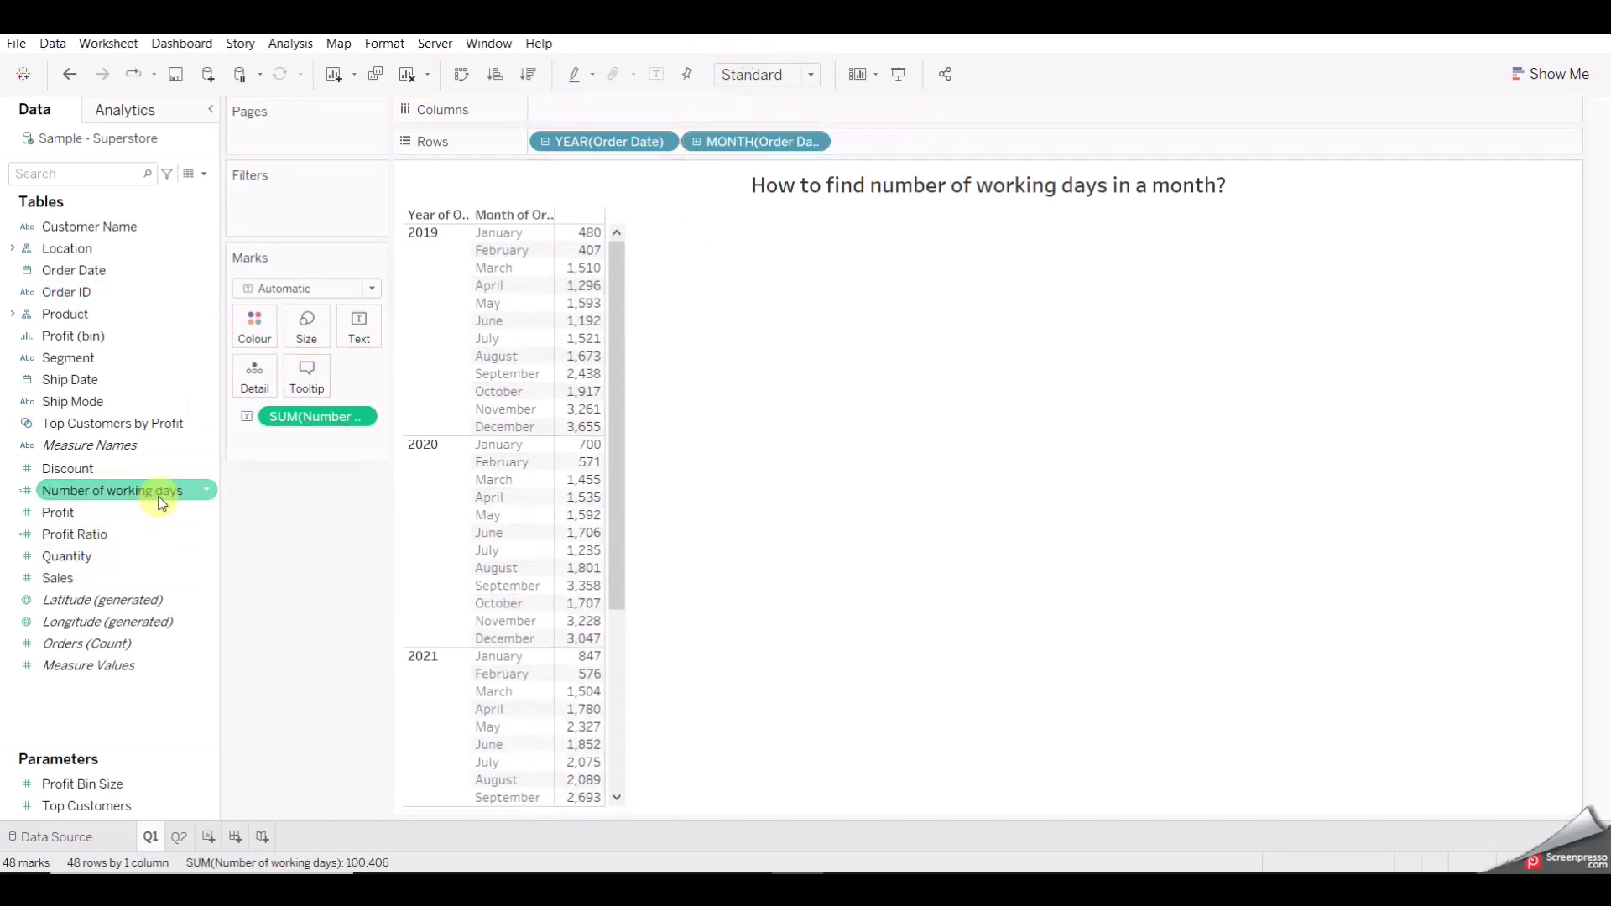
pyautogui.click(361, 418)
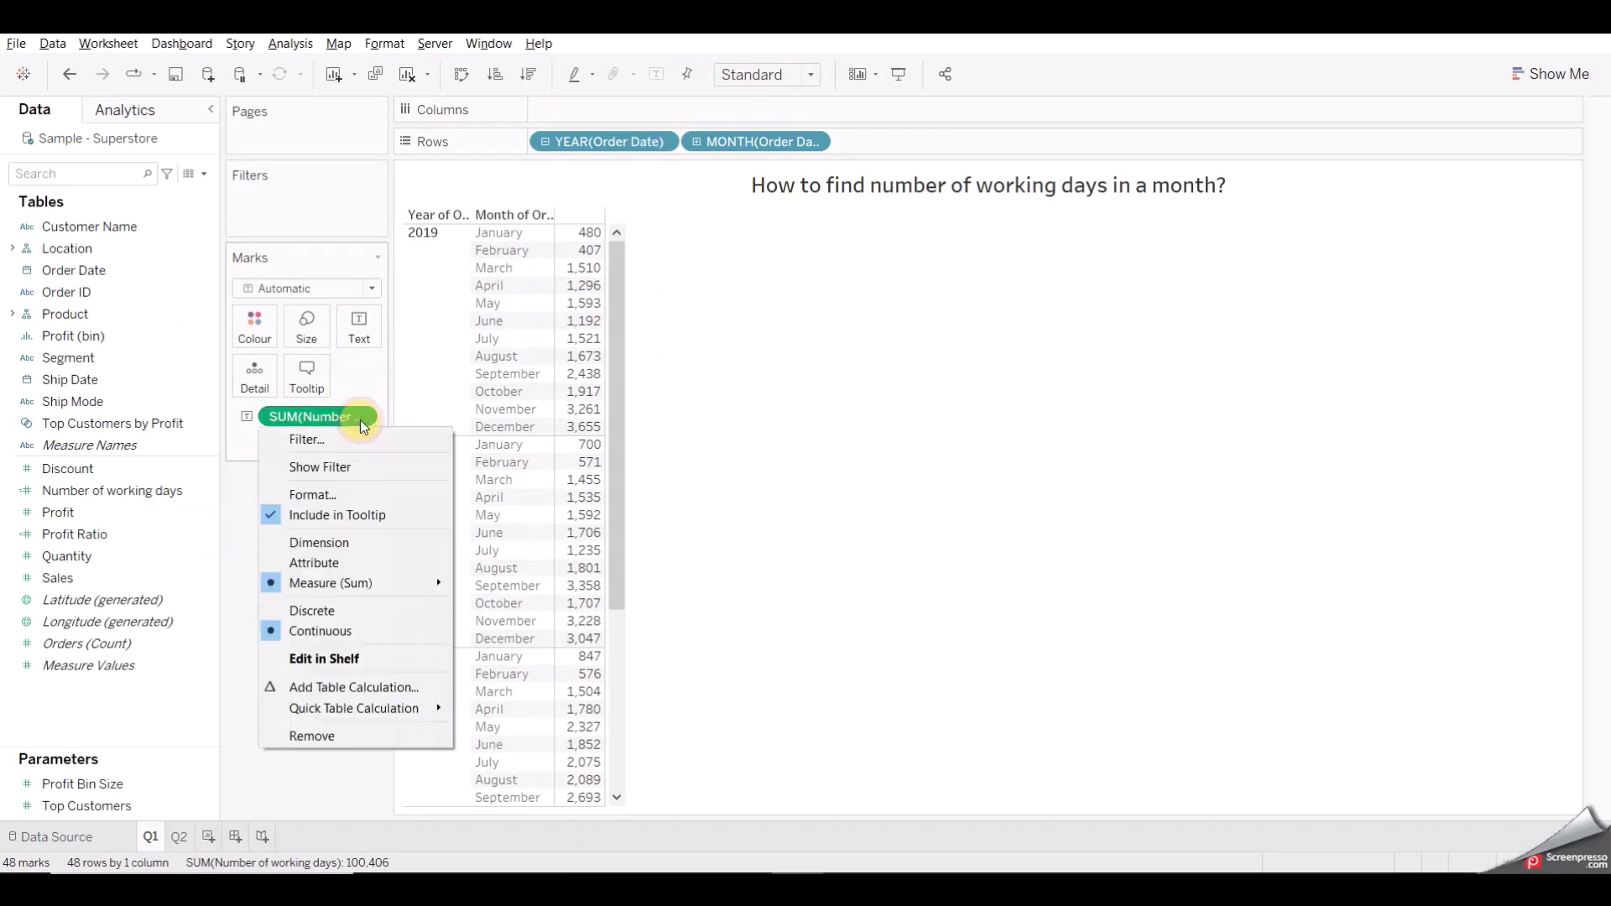
pyautogui.moveTo(423, 586)
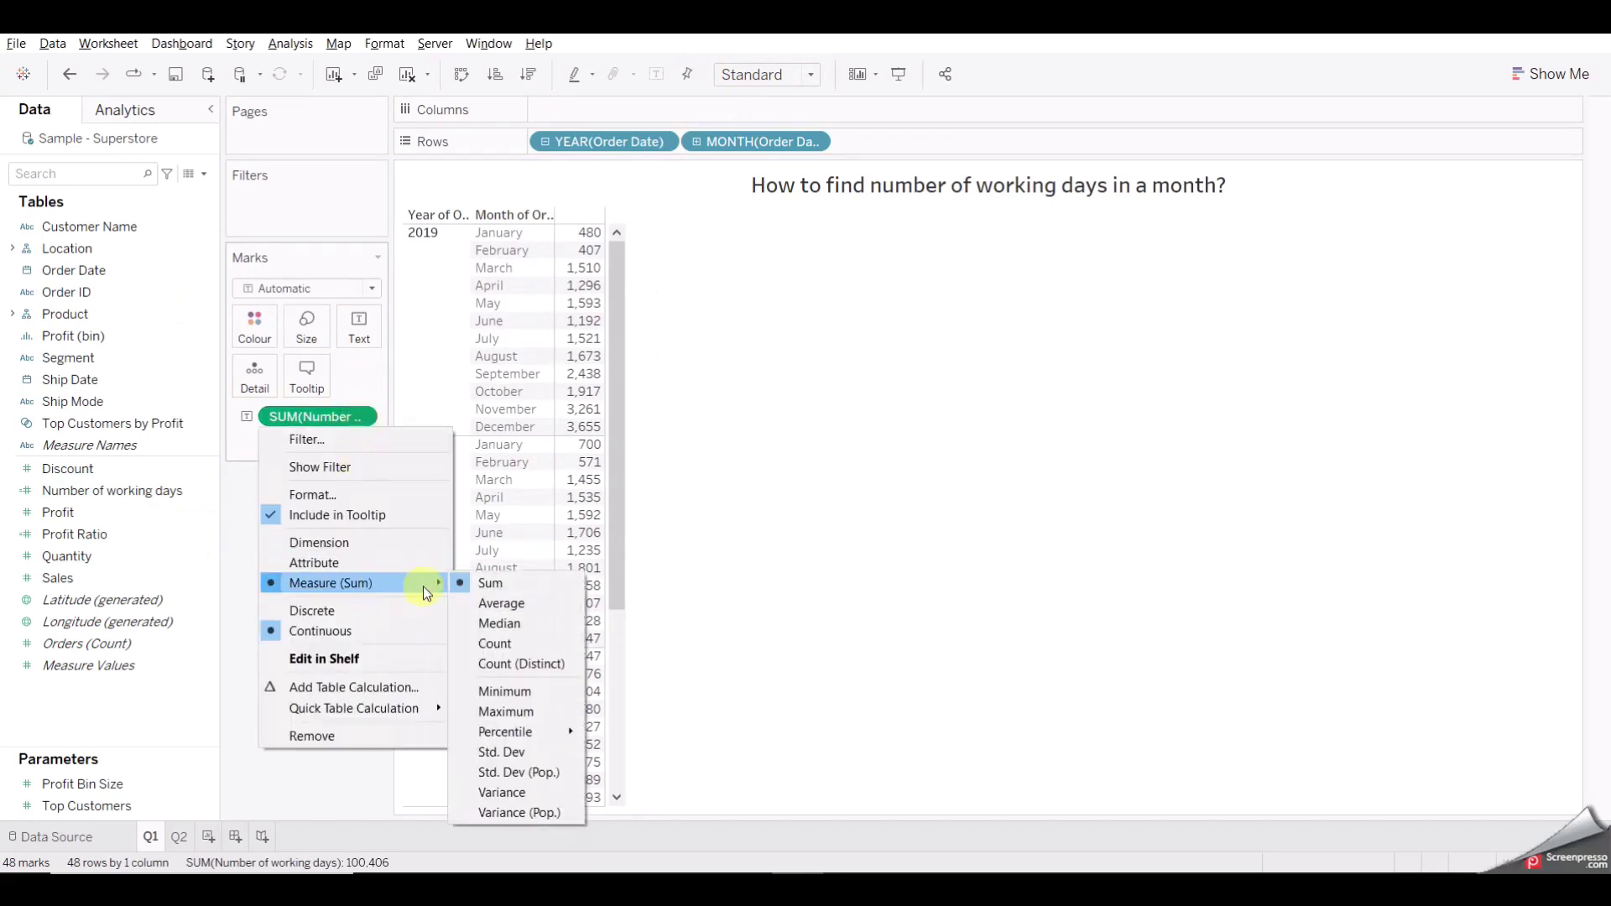
pyautogui.click(517, 663)
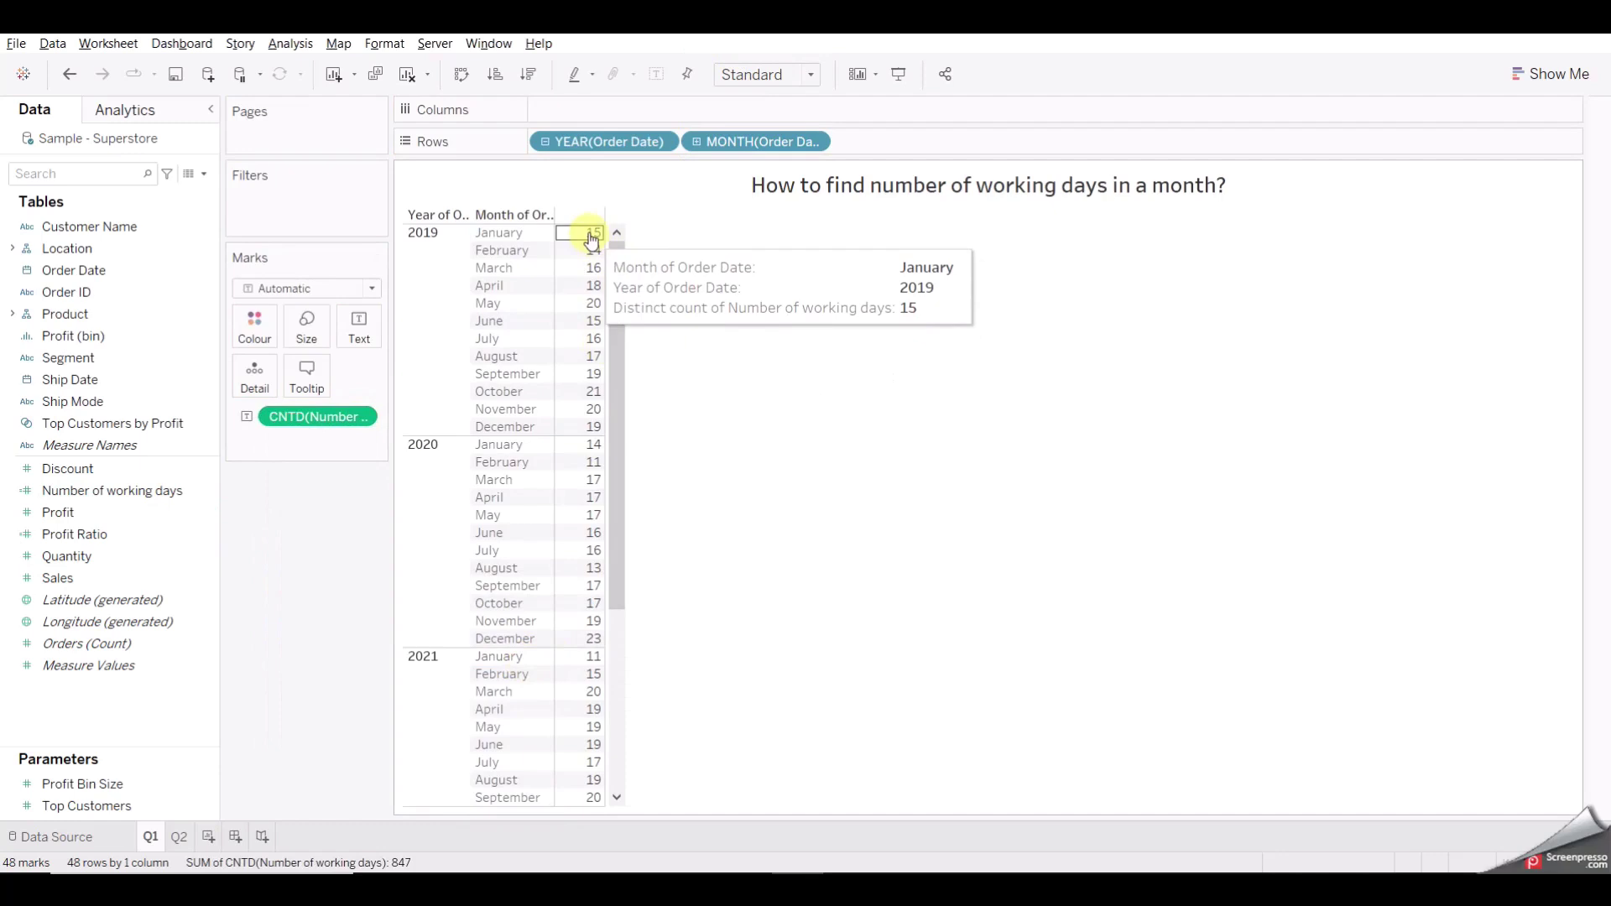
# - Show missing values for the Order Date month level and expand the rows down to days
pyautogui.moveTo(596, 259)
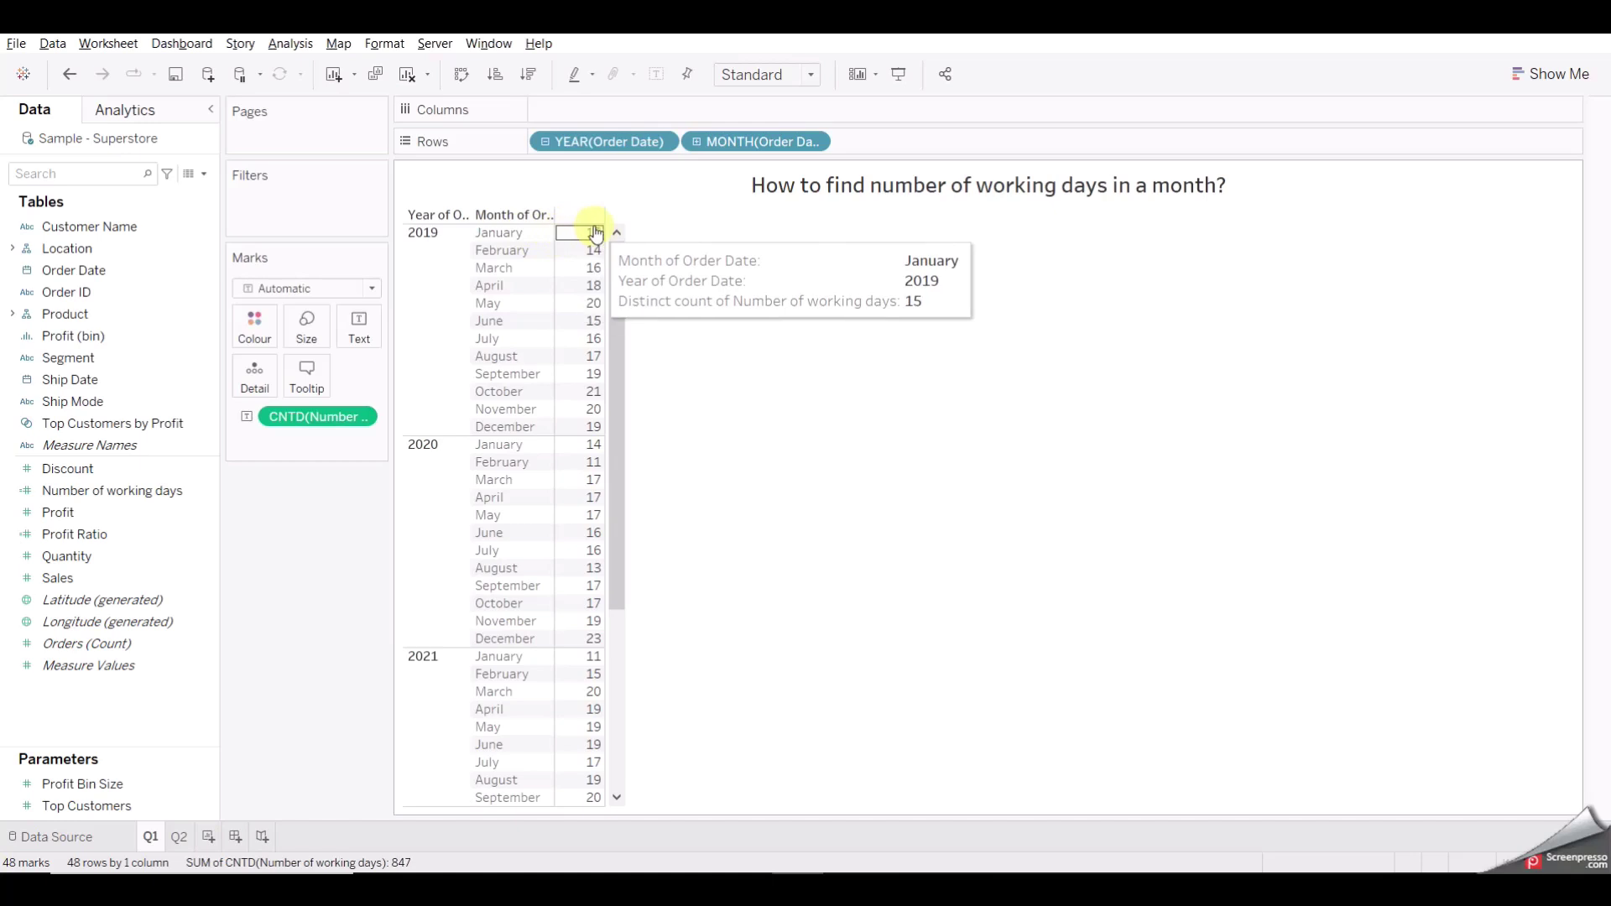
pyautogui.click(813, 141)
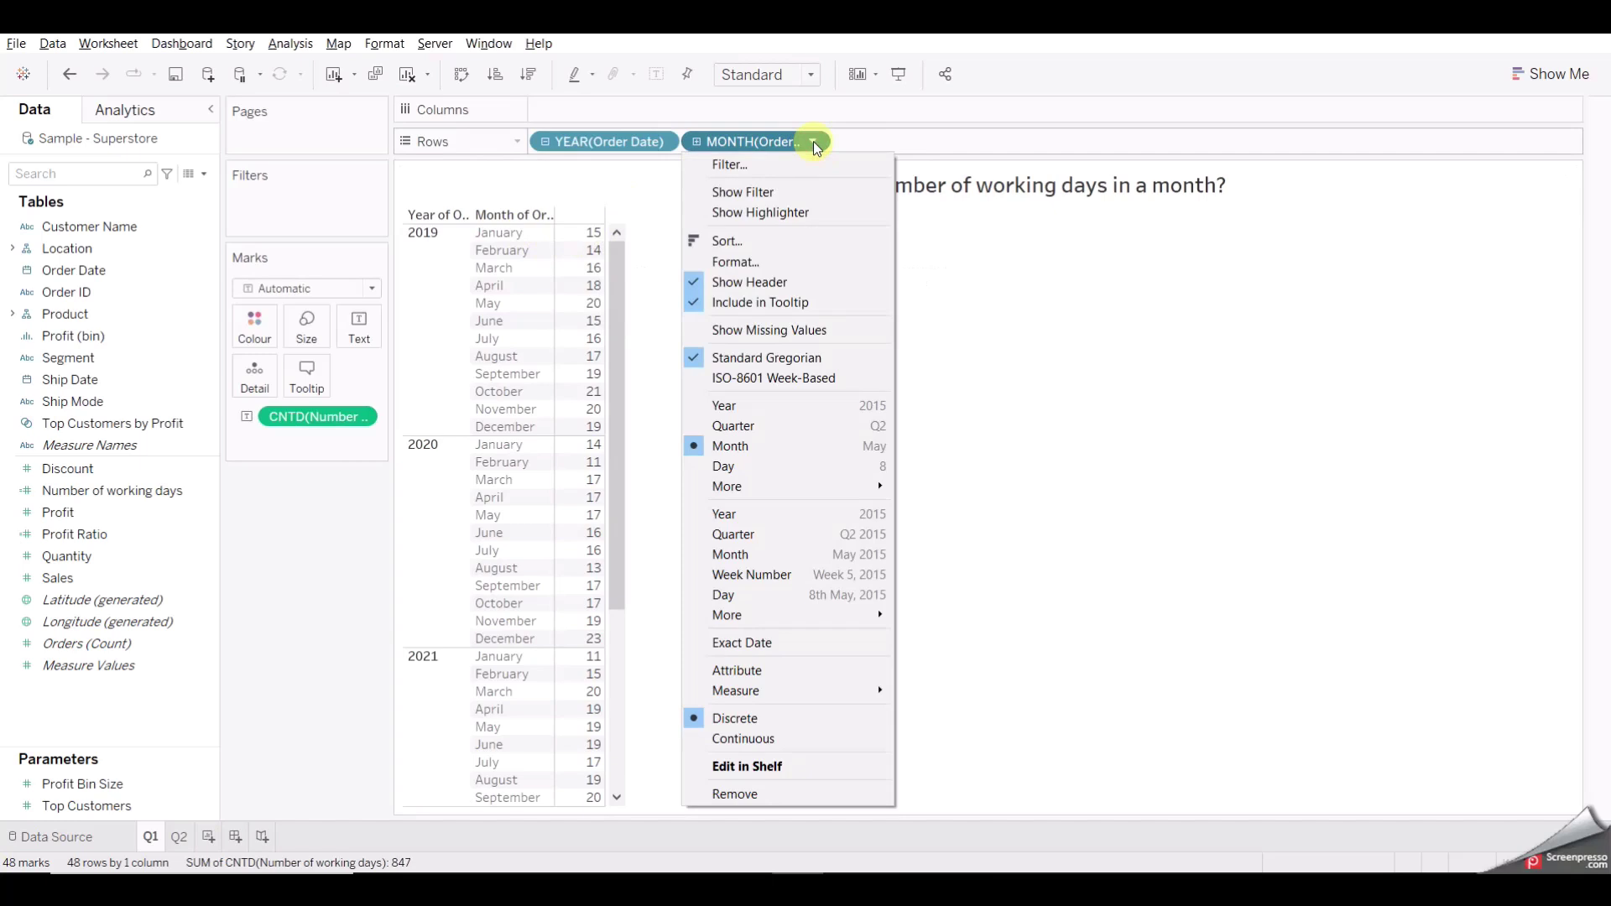
pyautogui.click(772, 329)
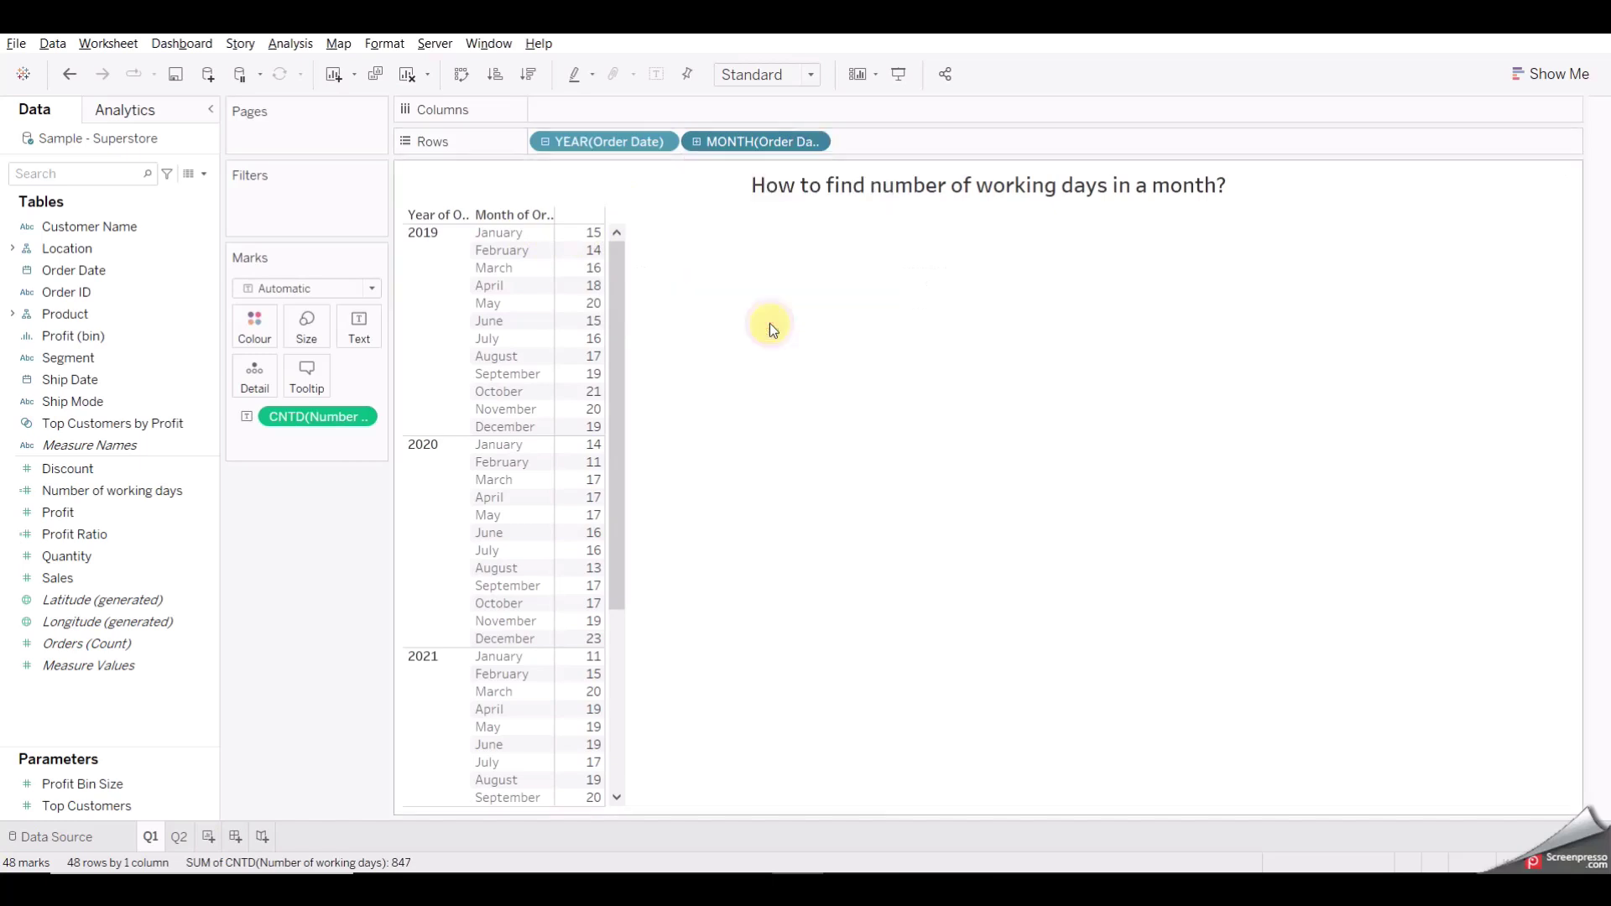
pyautogui.click(697, 143)
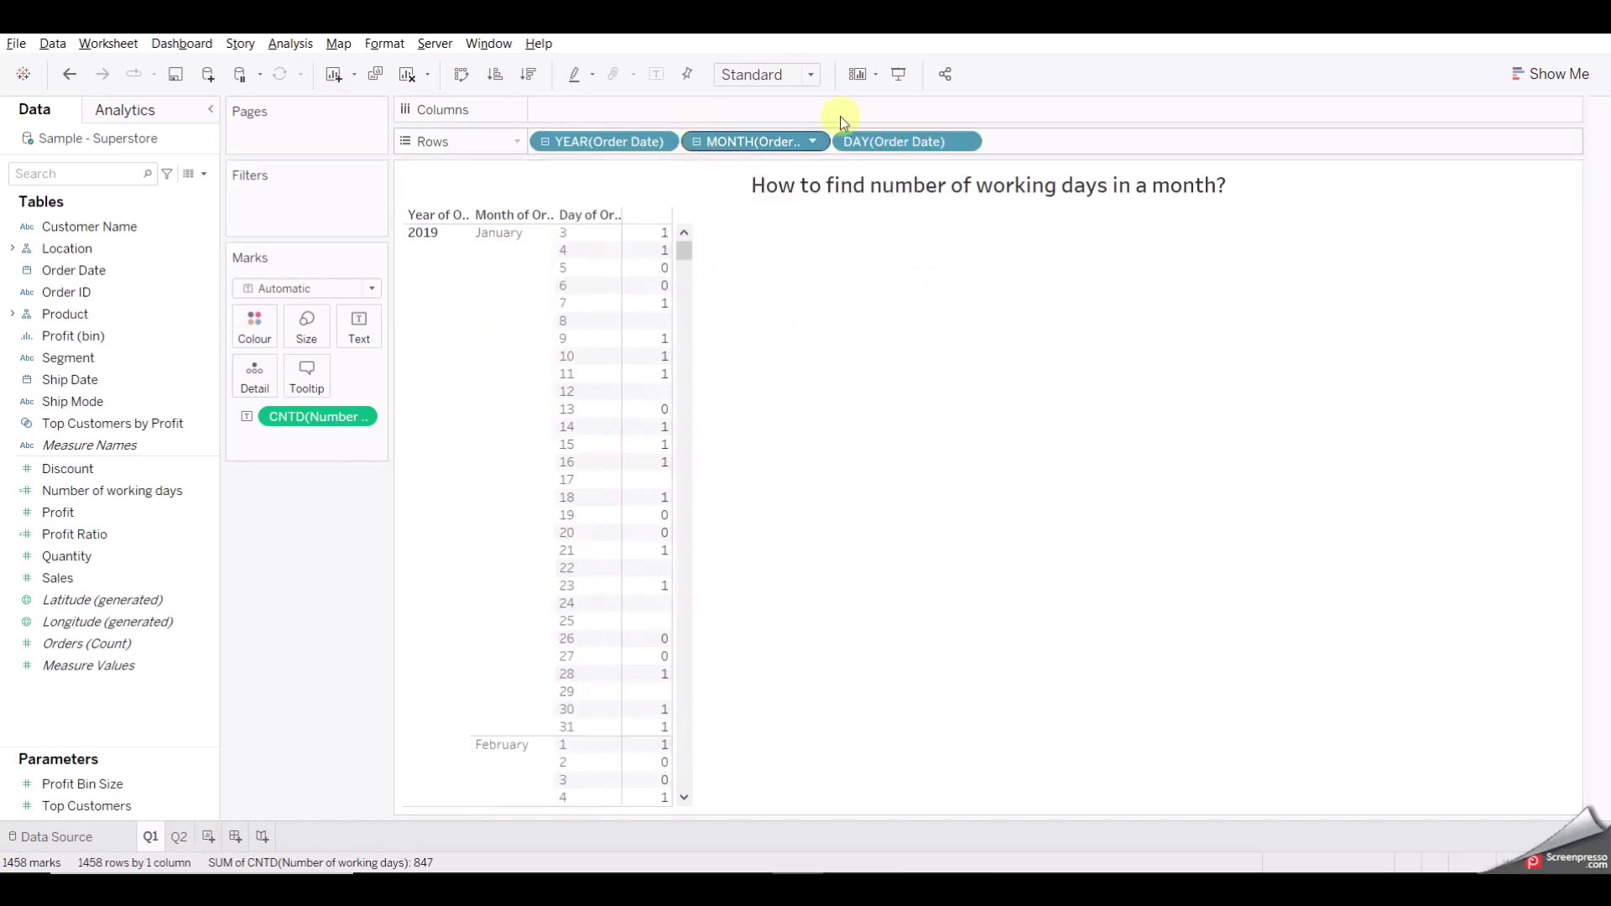
pyautogui.moveTo(645, 327)
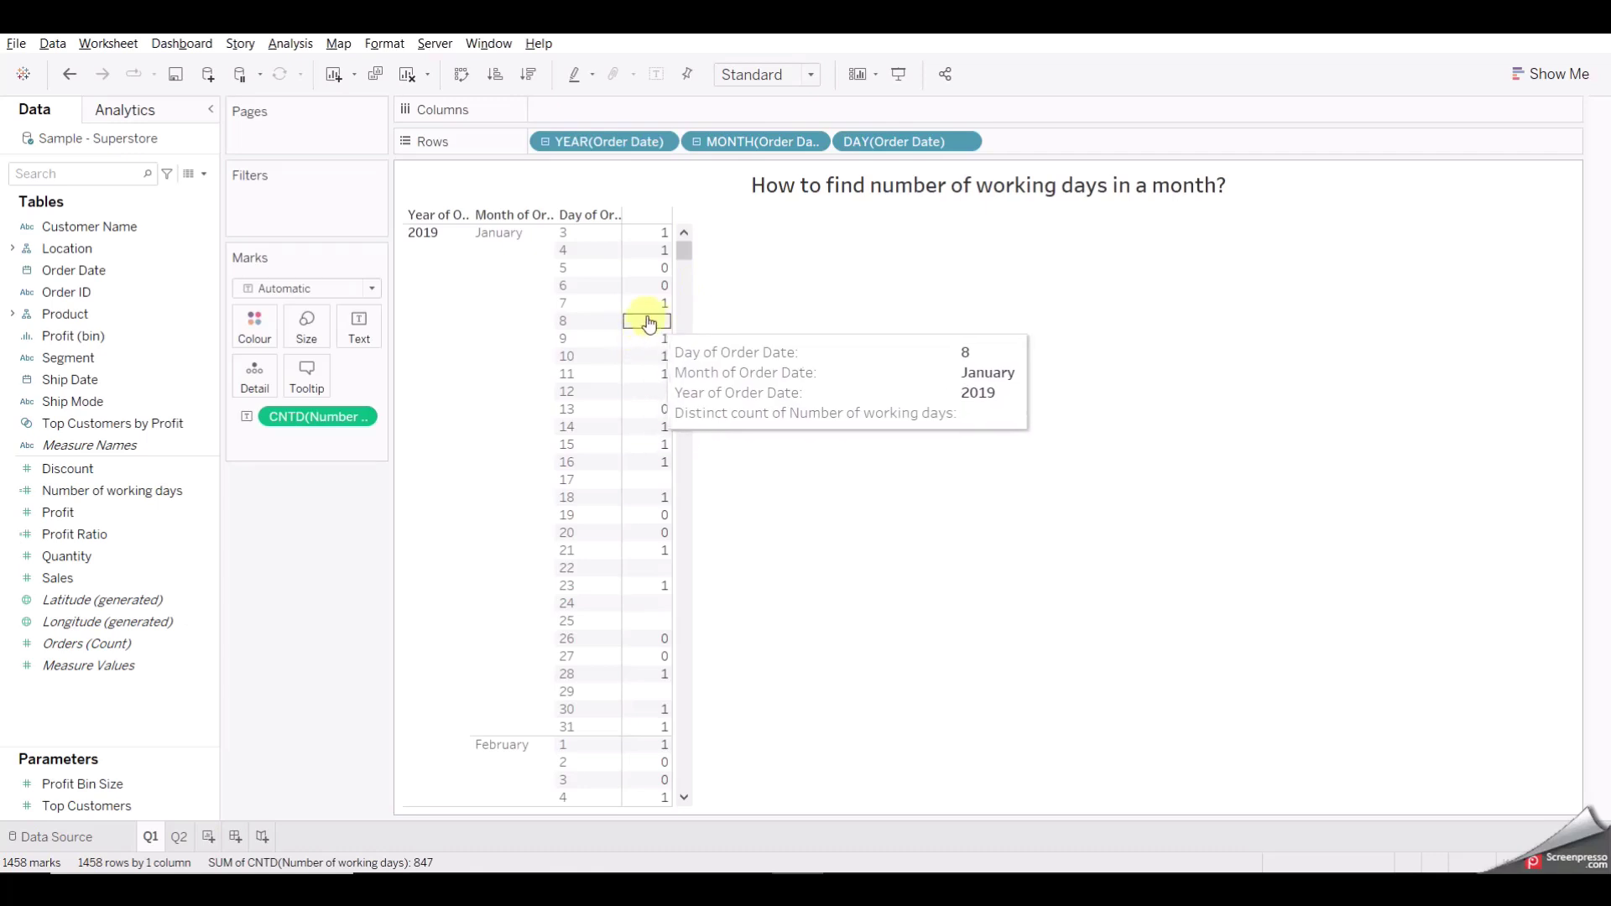
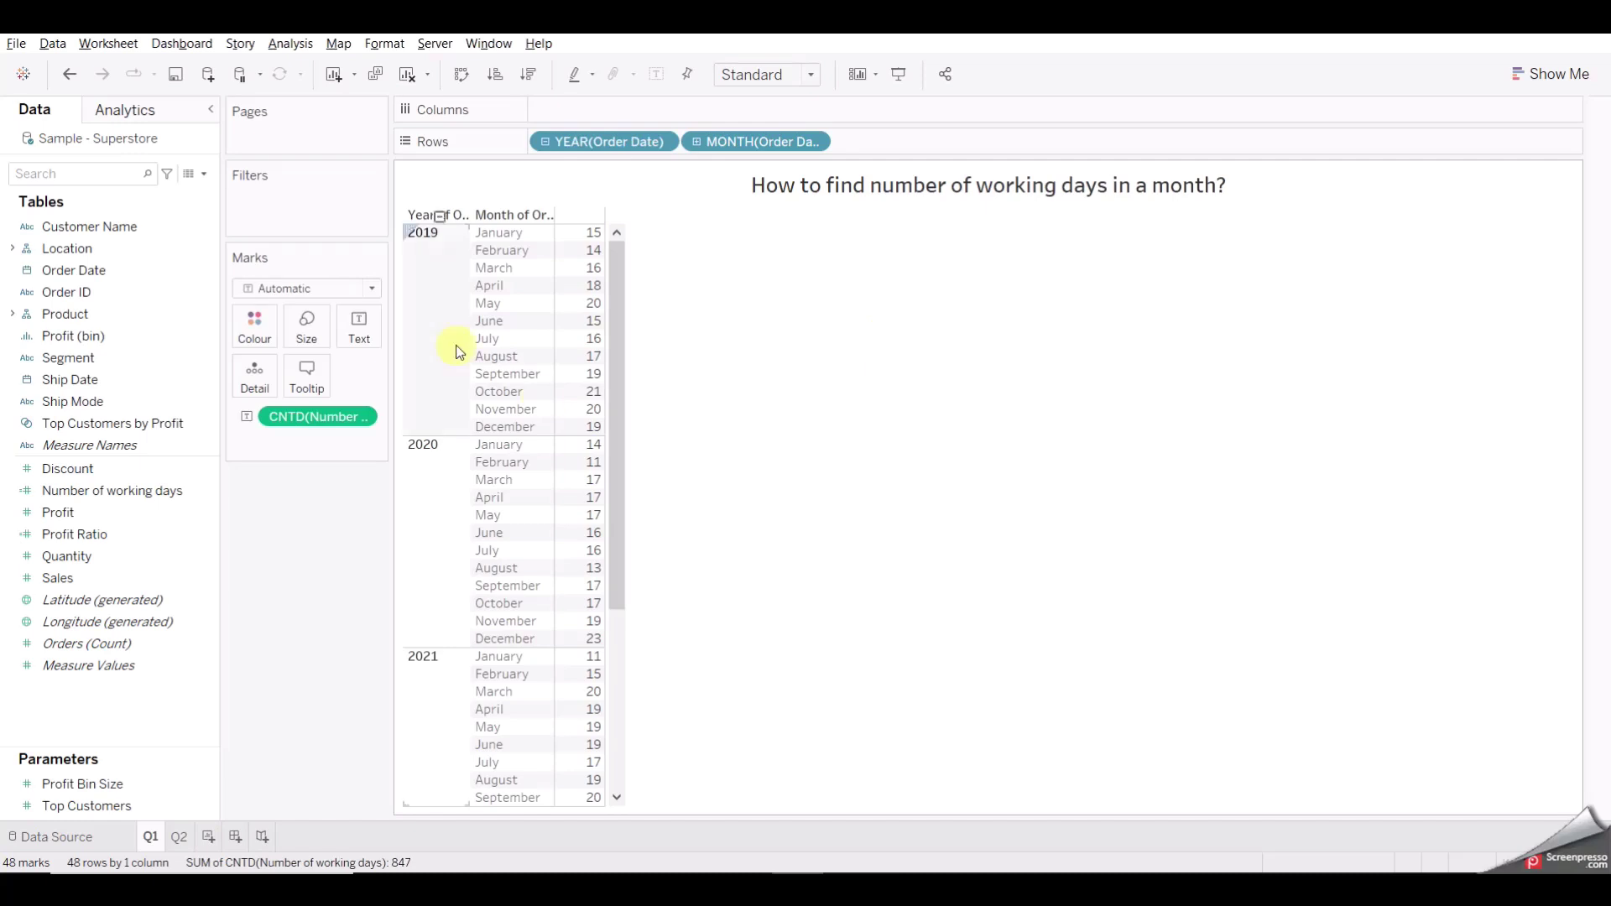
# - Open the Number of working days calculation for editing and append "and" plus a new line after the <7 weekday condition
pyautogui.click(204, 176)
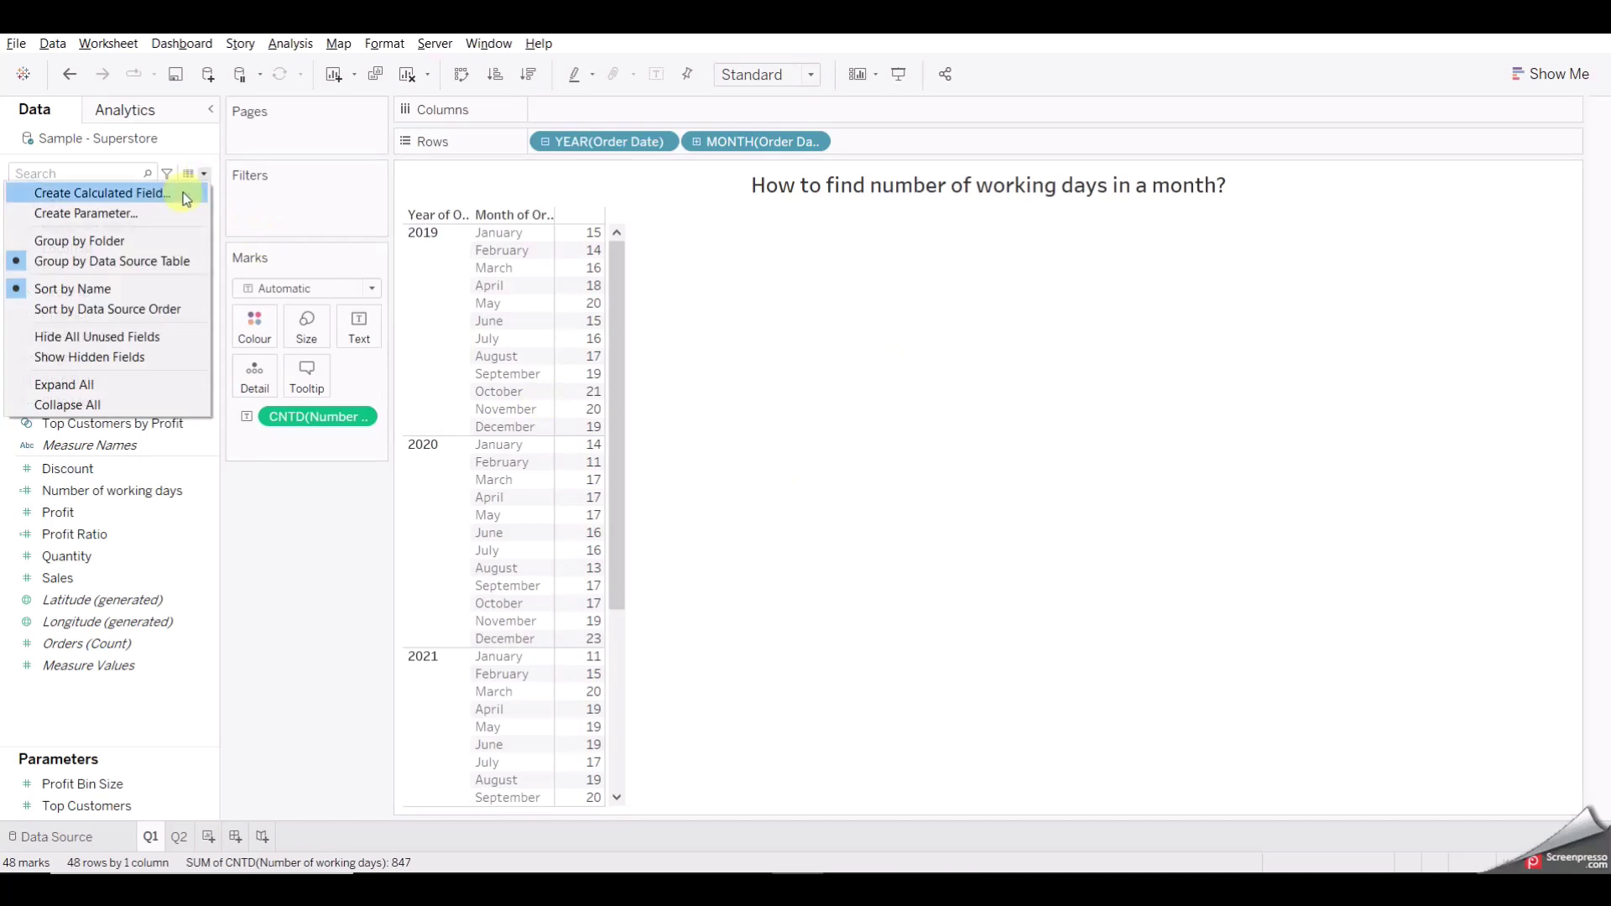
pyautogui.click(340, 546)
pyautogui.rightClick(205, 495)
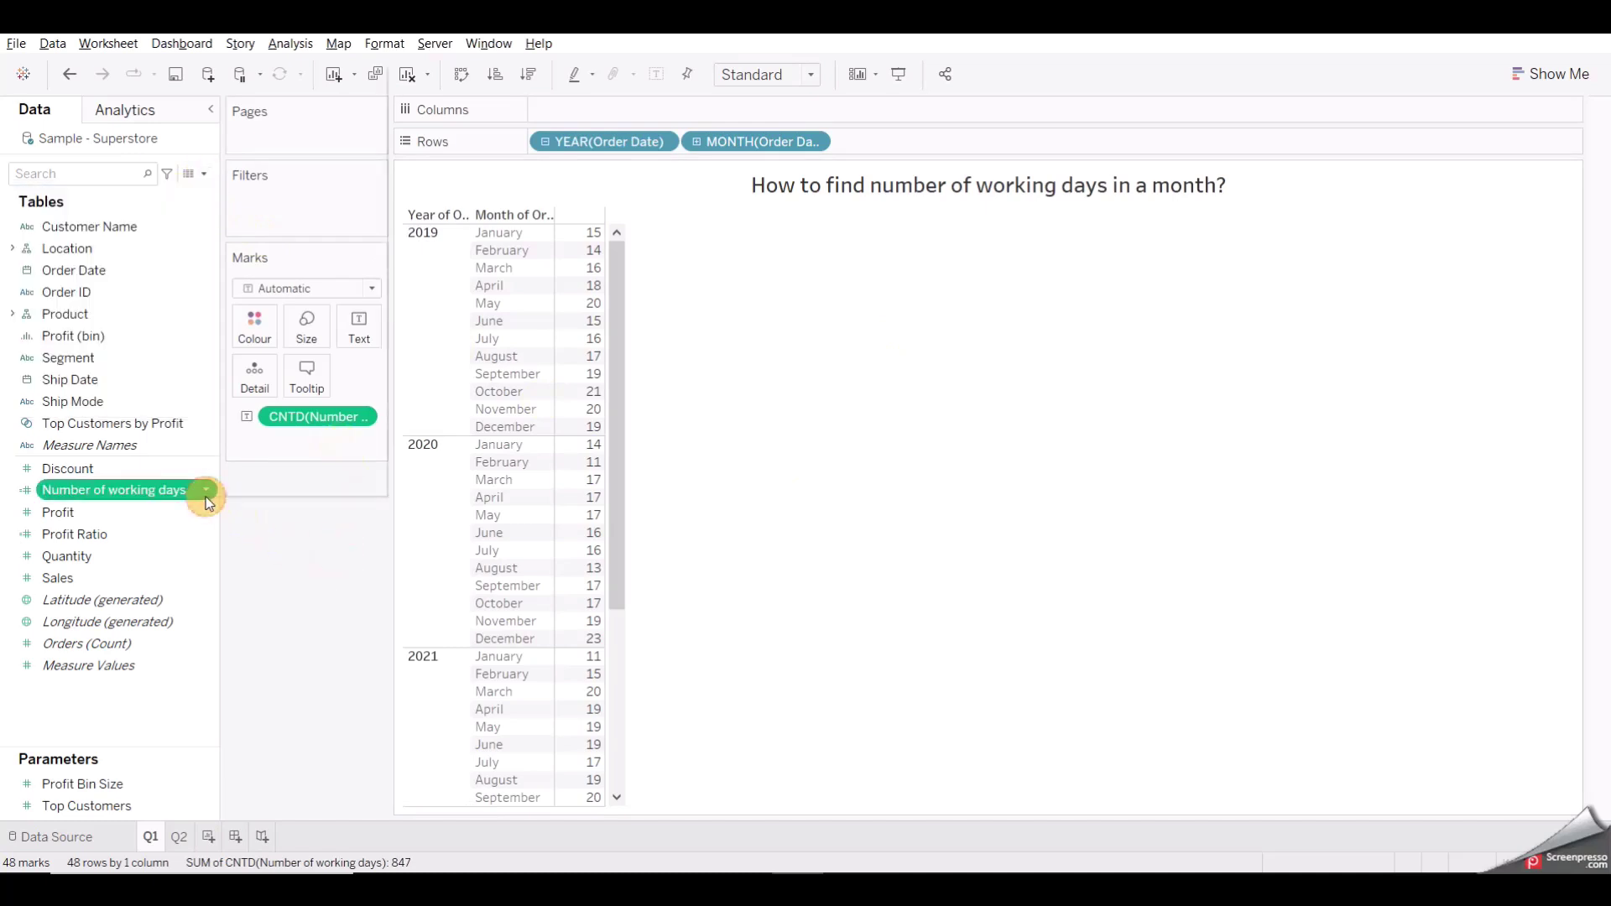
pyautogui.click(309, 168)
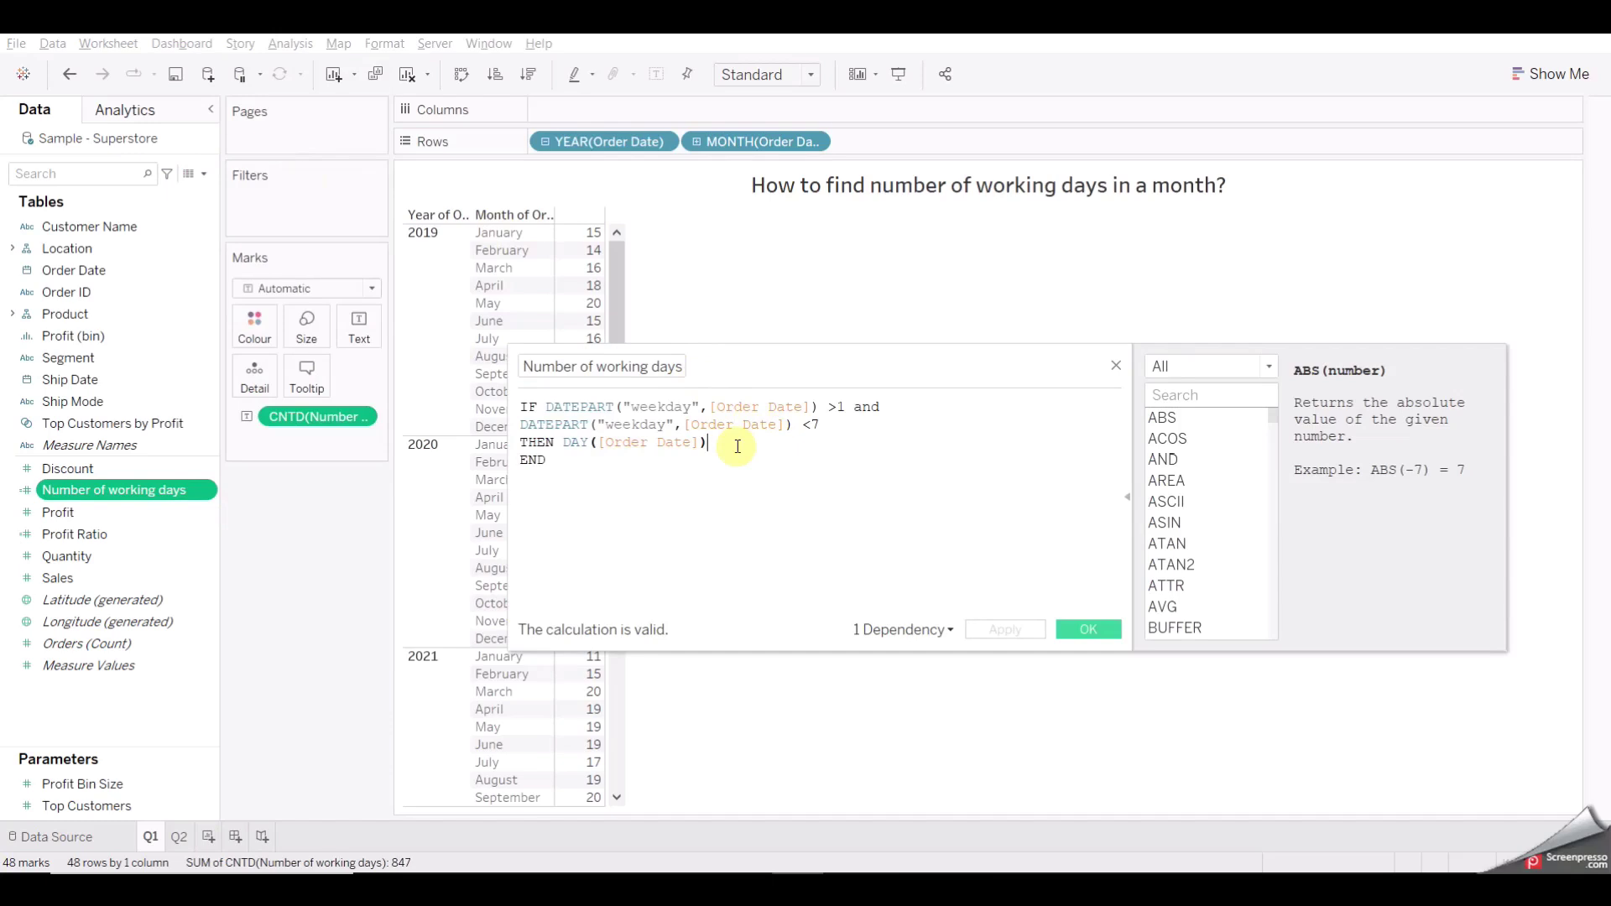
pyautogui.click(845, 426)
pyautogui.write('and')
pyautogui.press('Return')
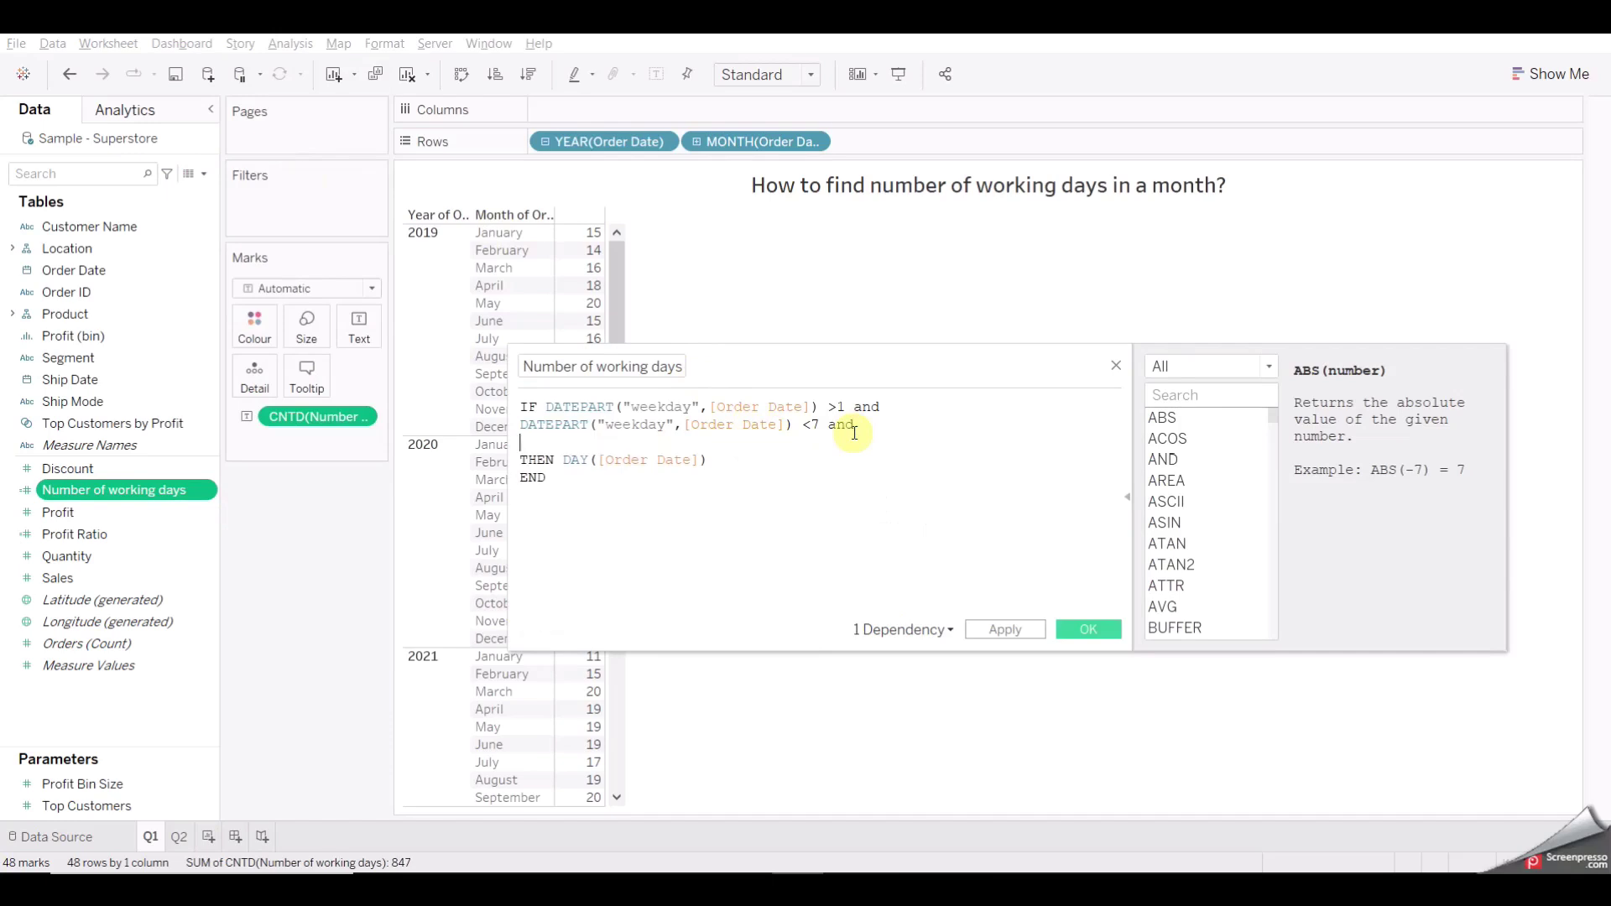
# - Add the condition [Order Date] != MAKEDATE(2019,08,15) to the calculation to exclude that date
pyautogui.write('[Order Date]')
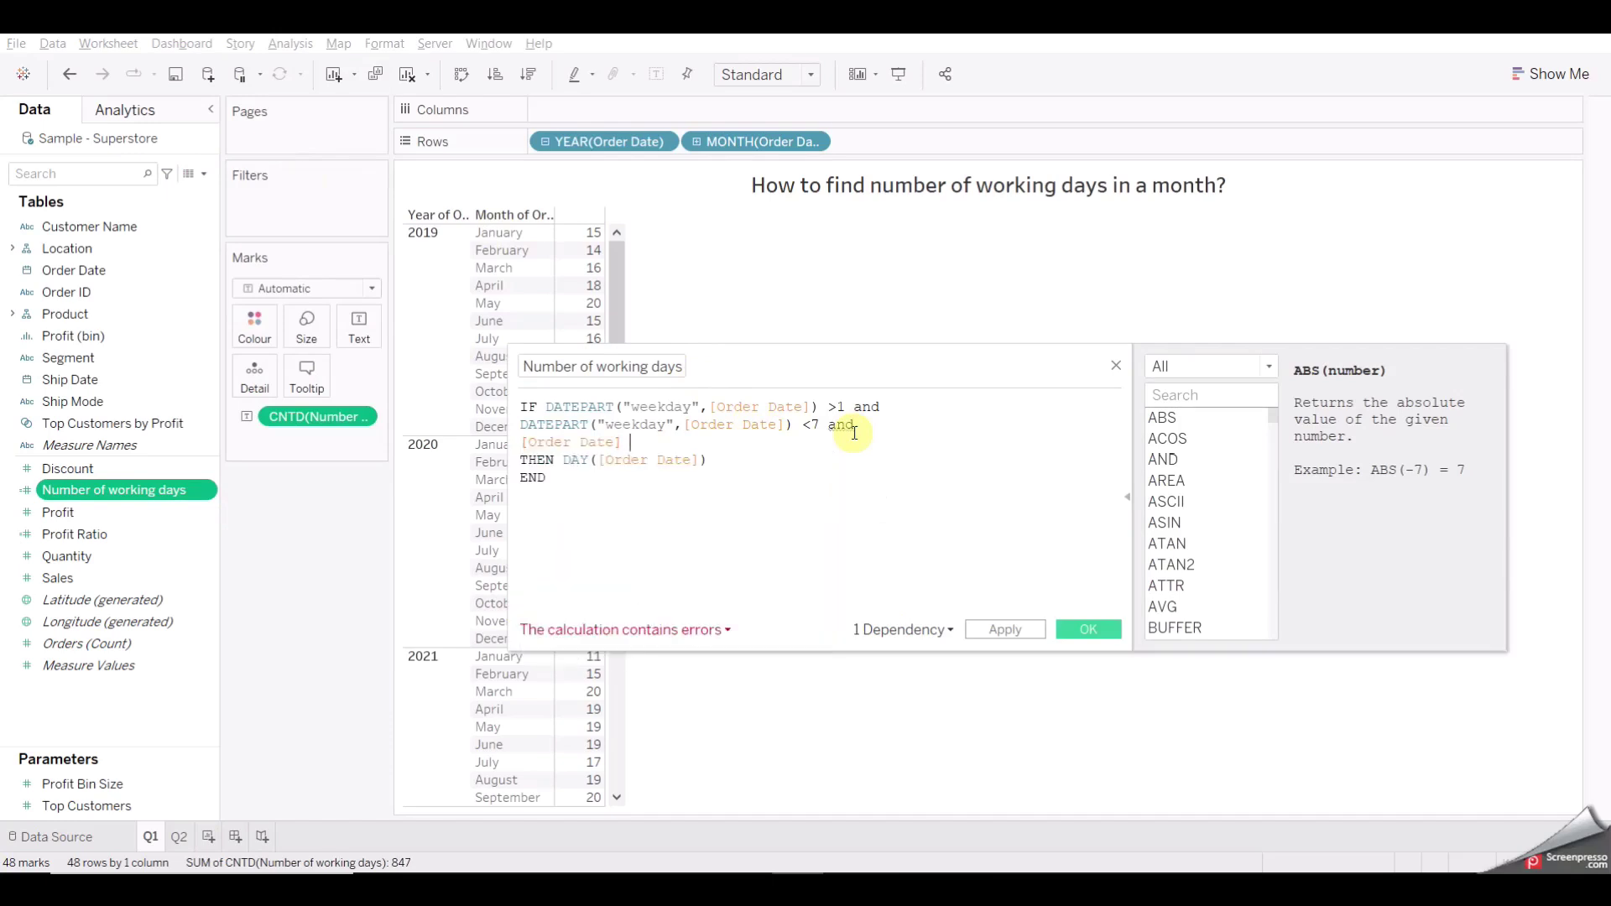
pyautogui.write(' != make')
pyautogui.press('Return')
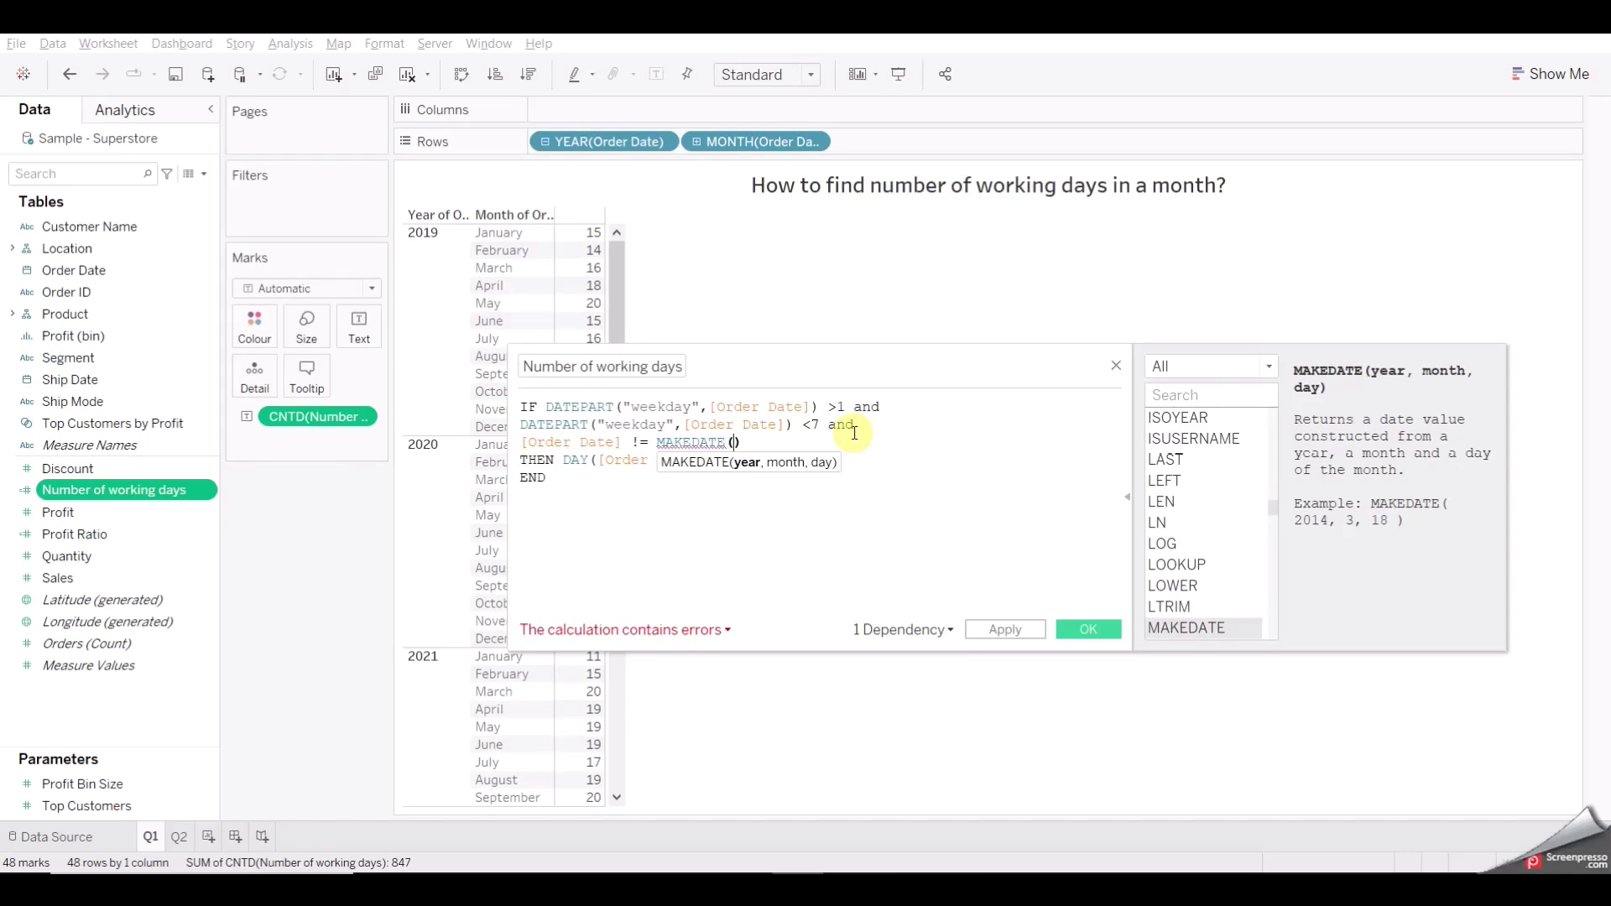
pyautogui.write('210')
pyautogui.press('BackSpace')
pyautogui.press('BackSpace')
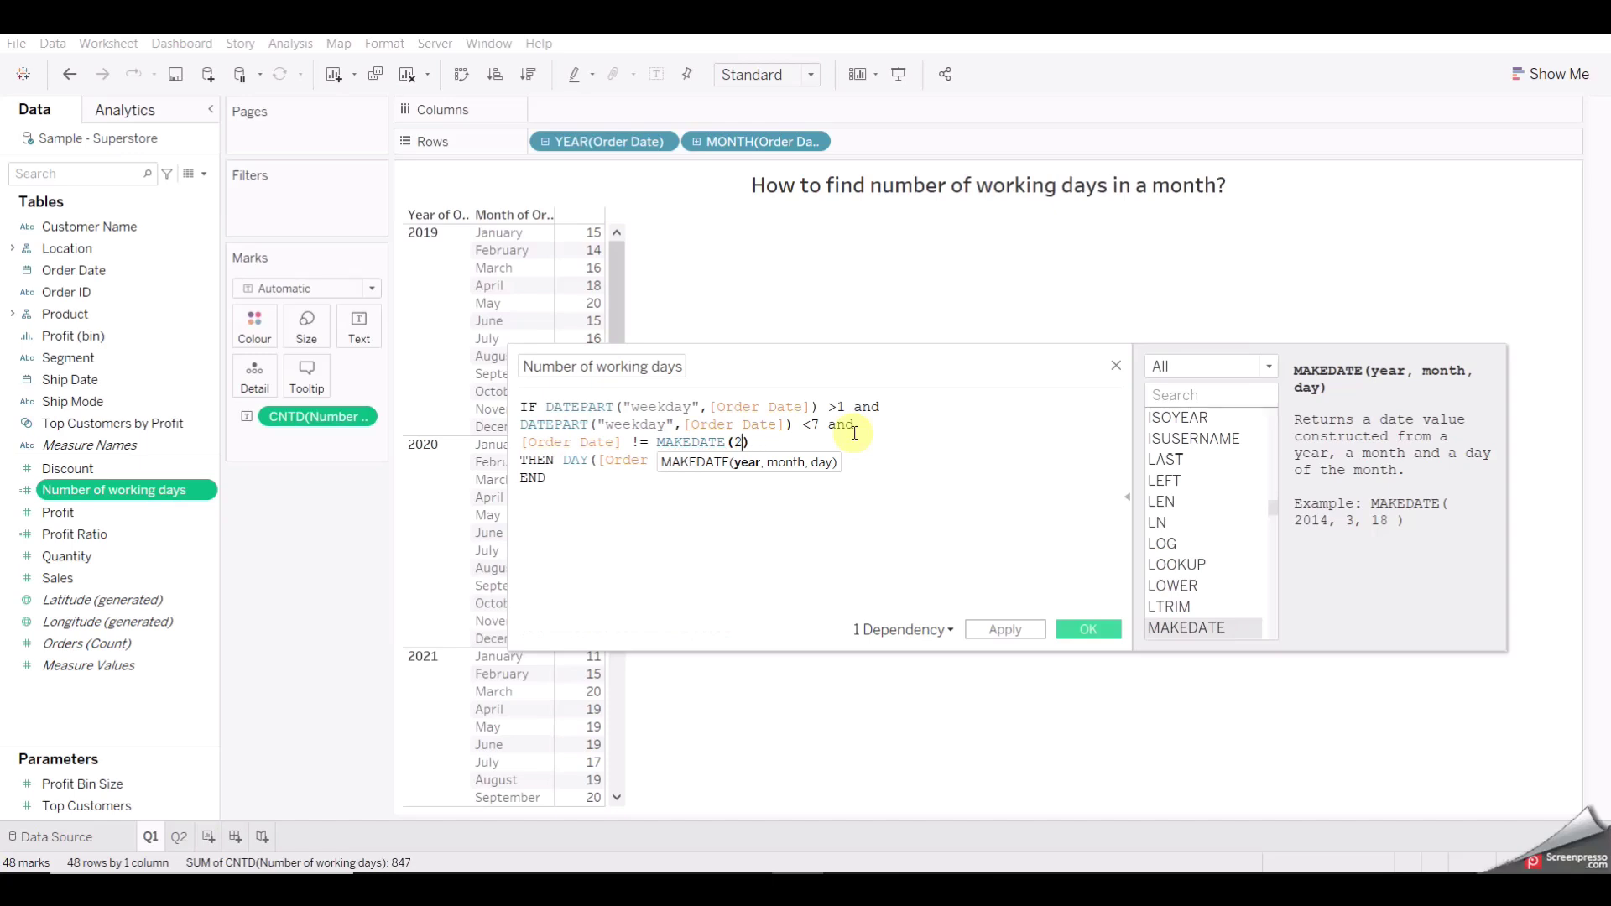
pyautogui.write('019,')
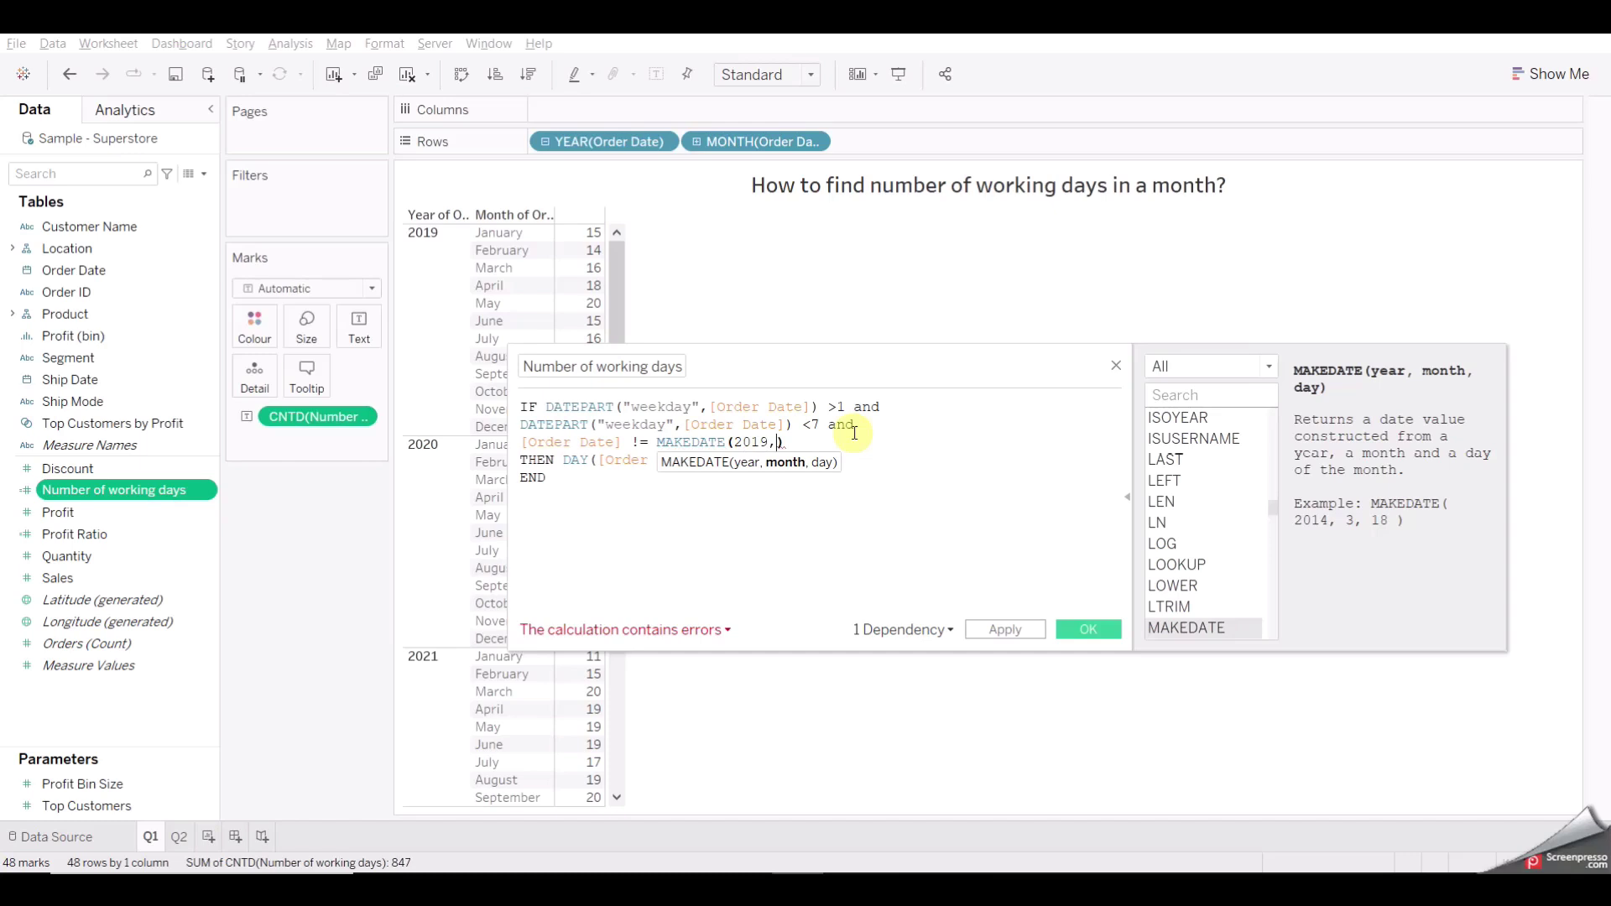
pyautogui.write('08')
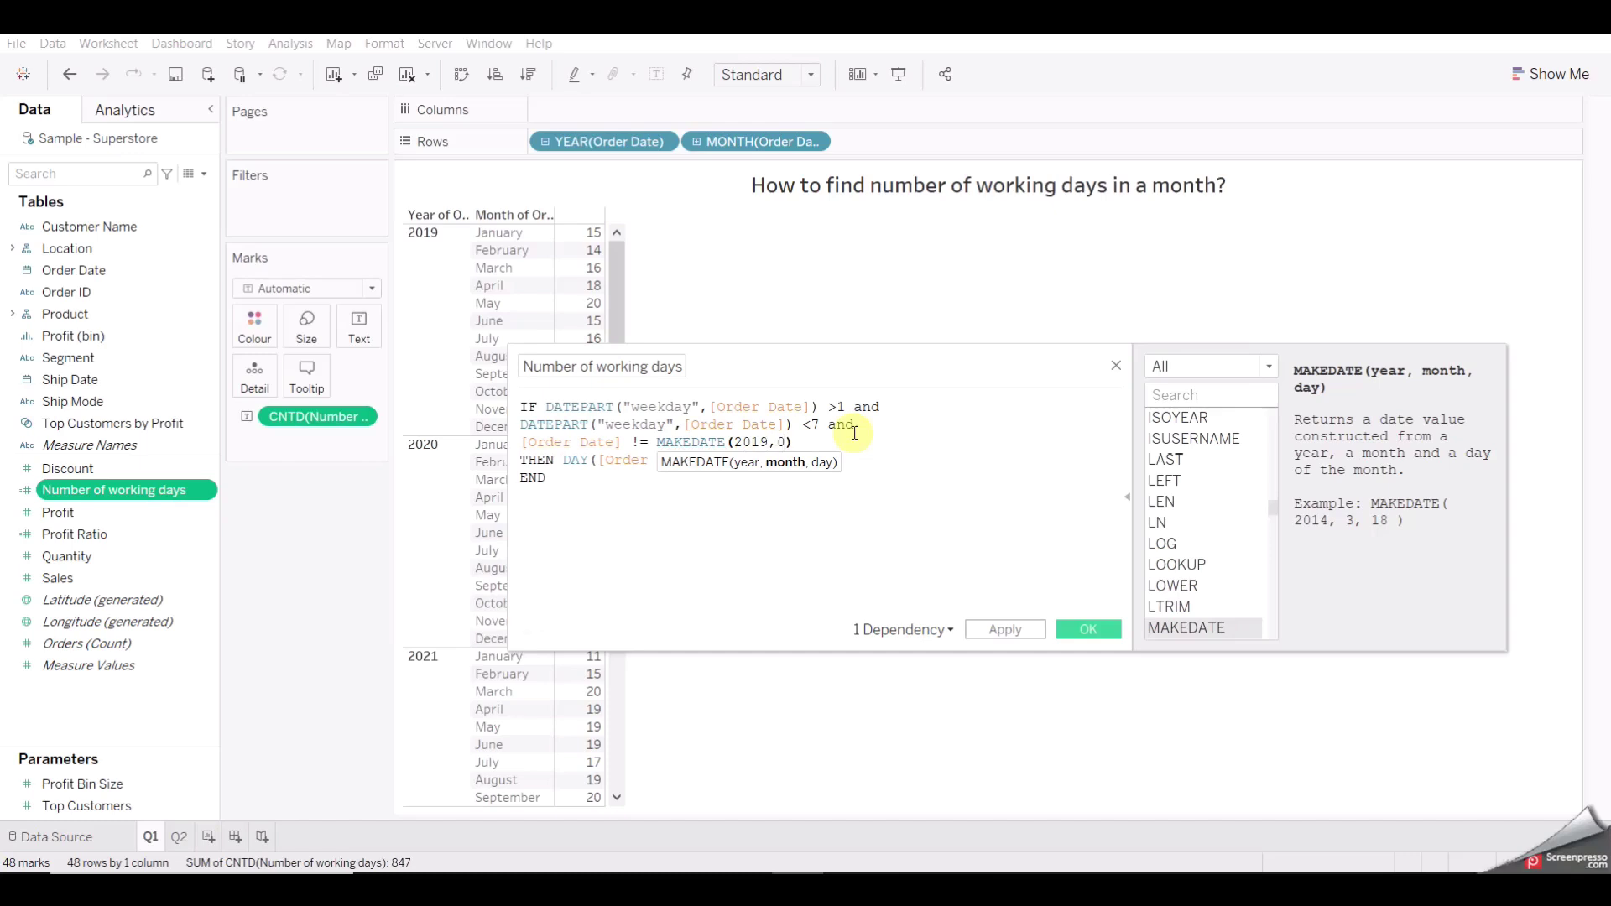
pyautogui.write(',15')
# - Move the calculation editor clear of the table and apply the revised formula, checking the August 2019 count
pyautogui.moveTo(898, 351); pyautogui.dragTo(1100, 335)
pyautogui.moveTo(596, 362)
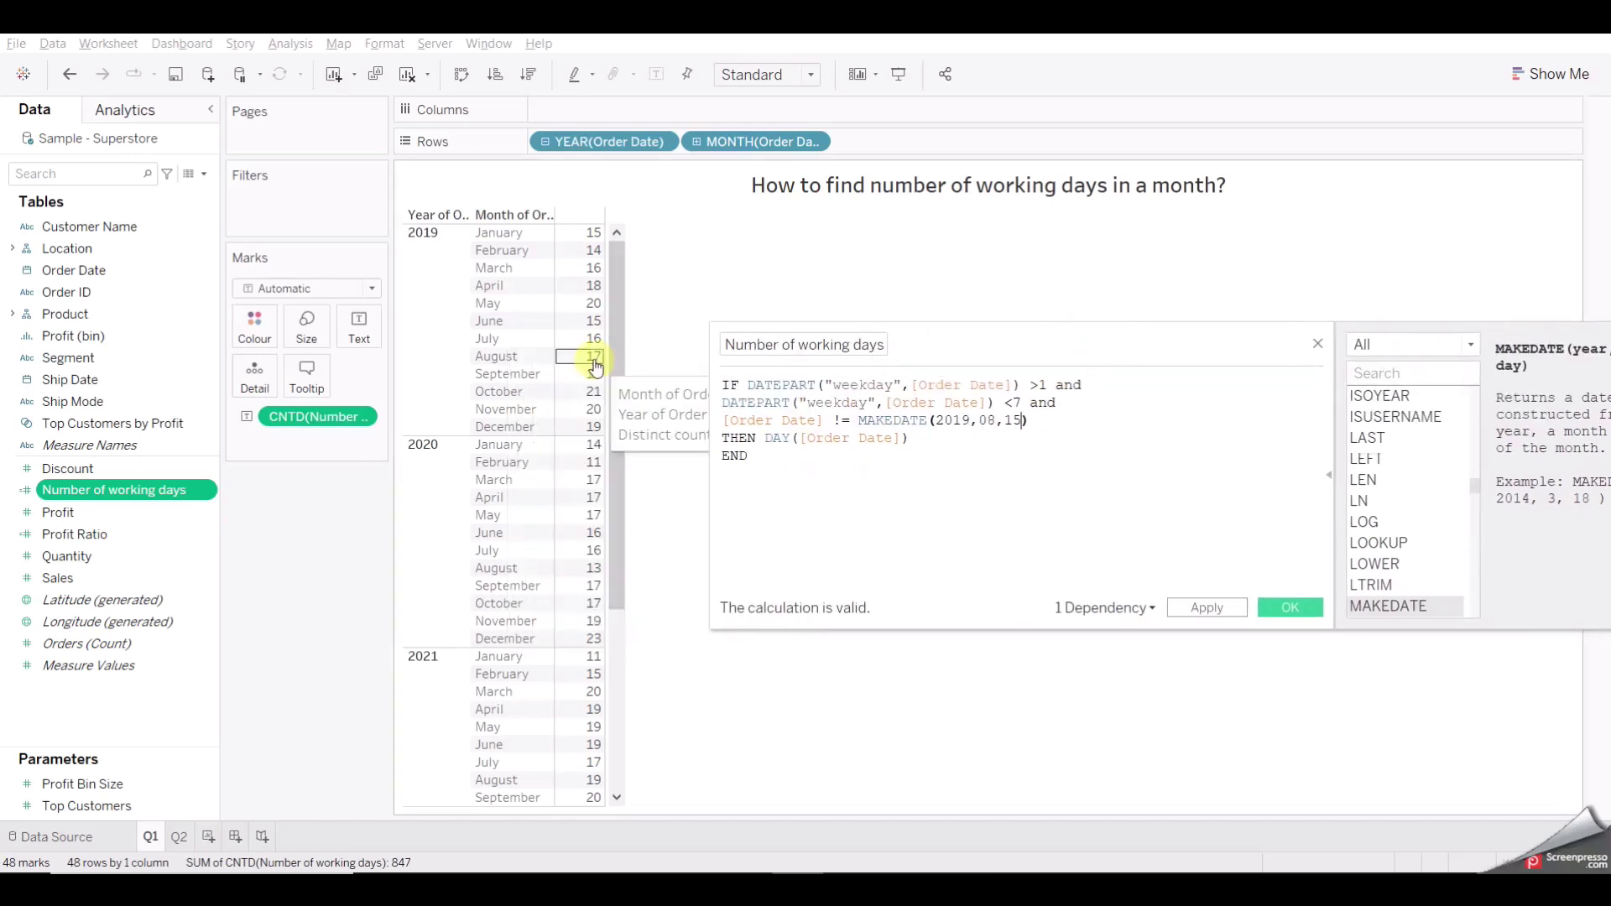
pyautogui.click(1209, 608)
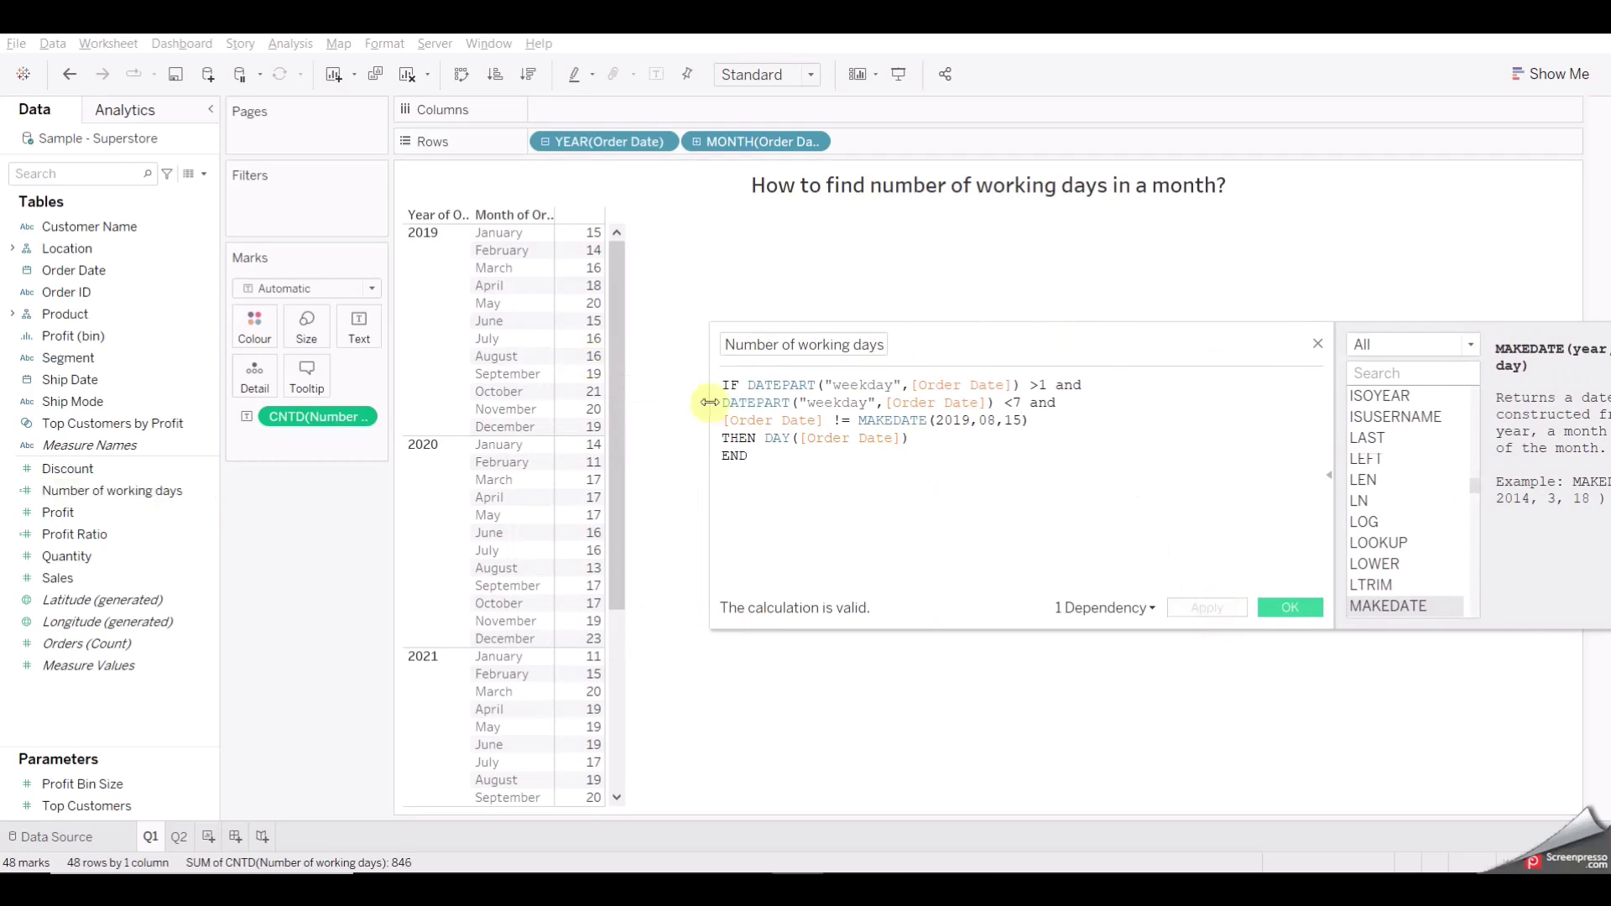
pyautogui.moveTo(591, 362)
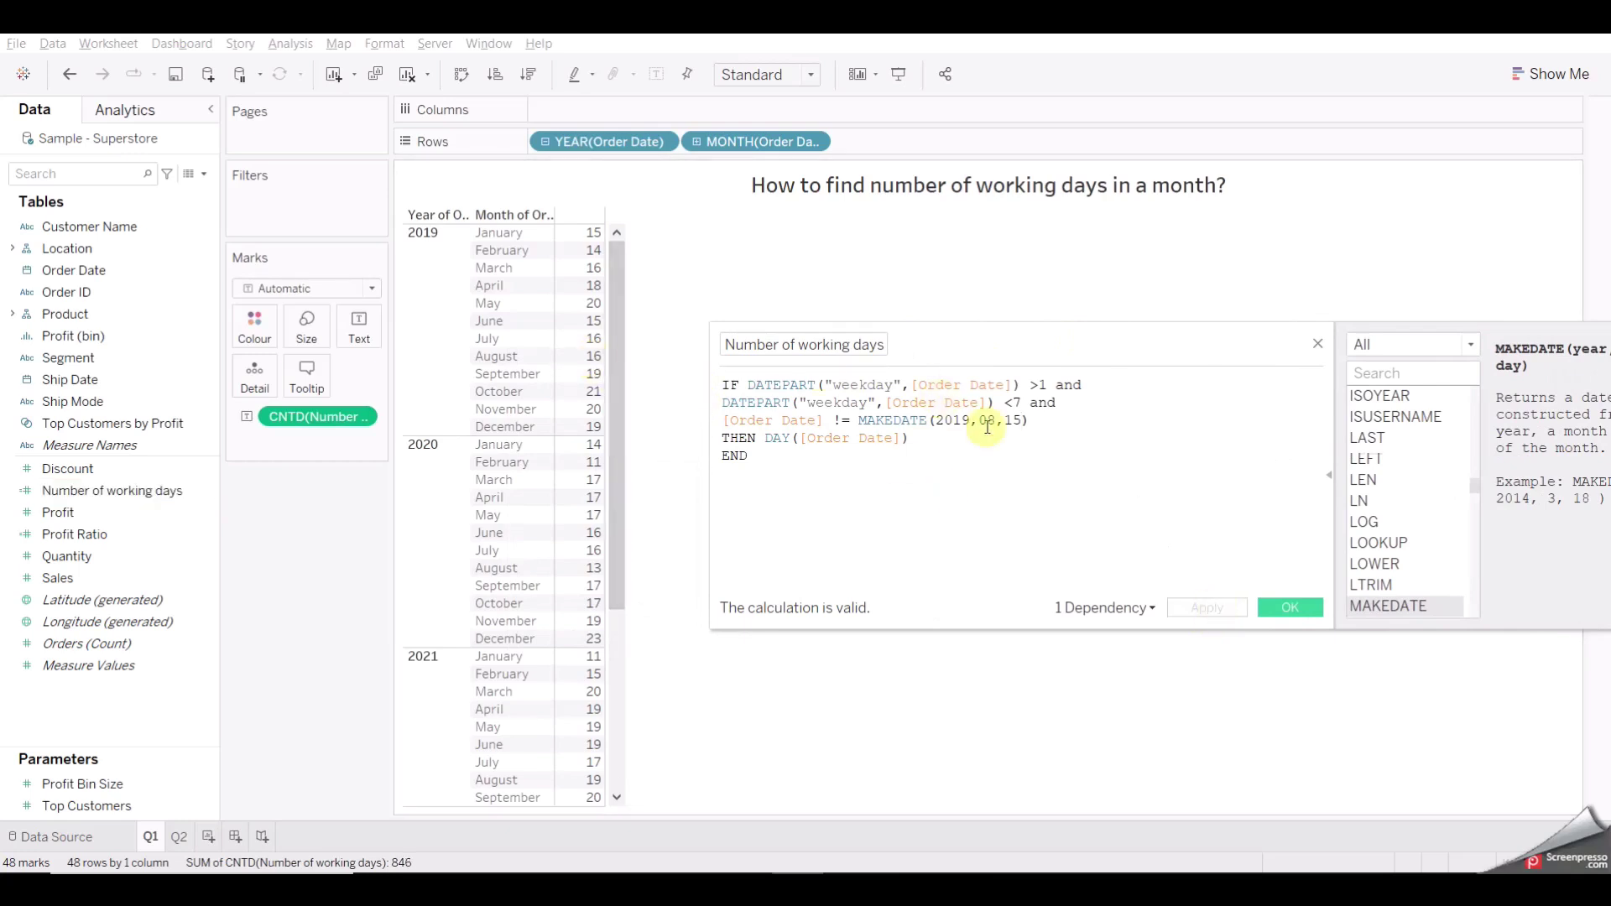
# - Review the MAKEDATE exclusion condition in the formula and close the editor, keeping the calculation
pyautogui.click(1042, 422)
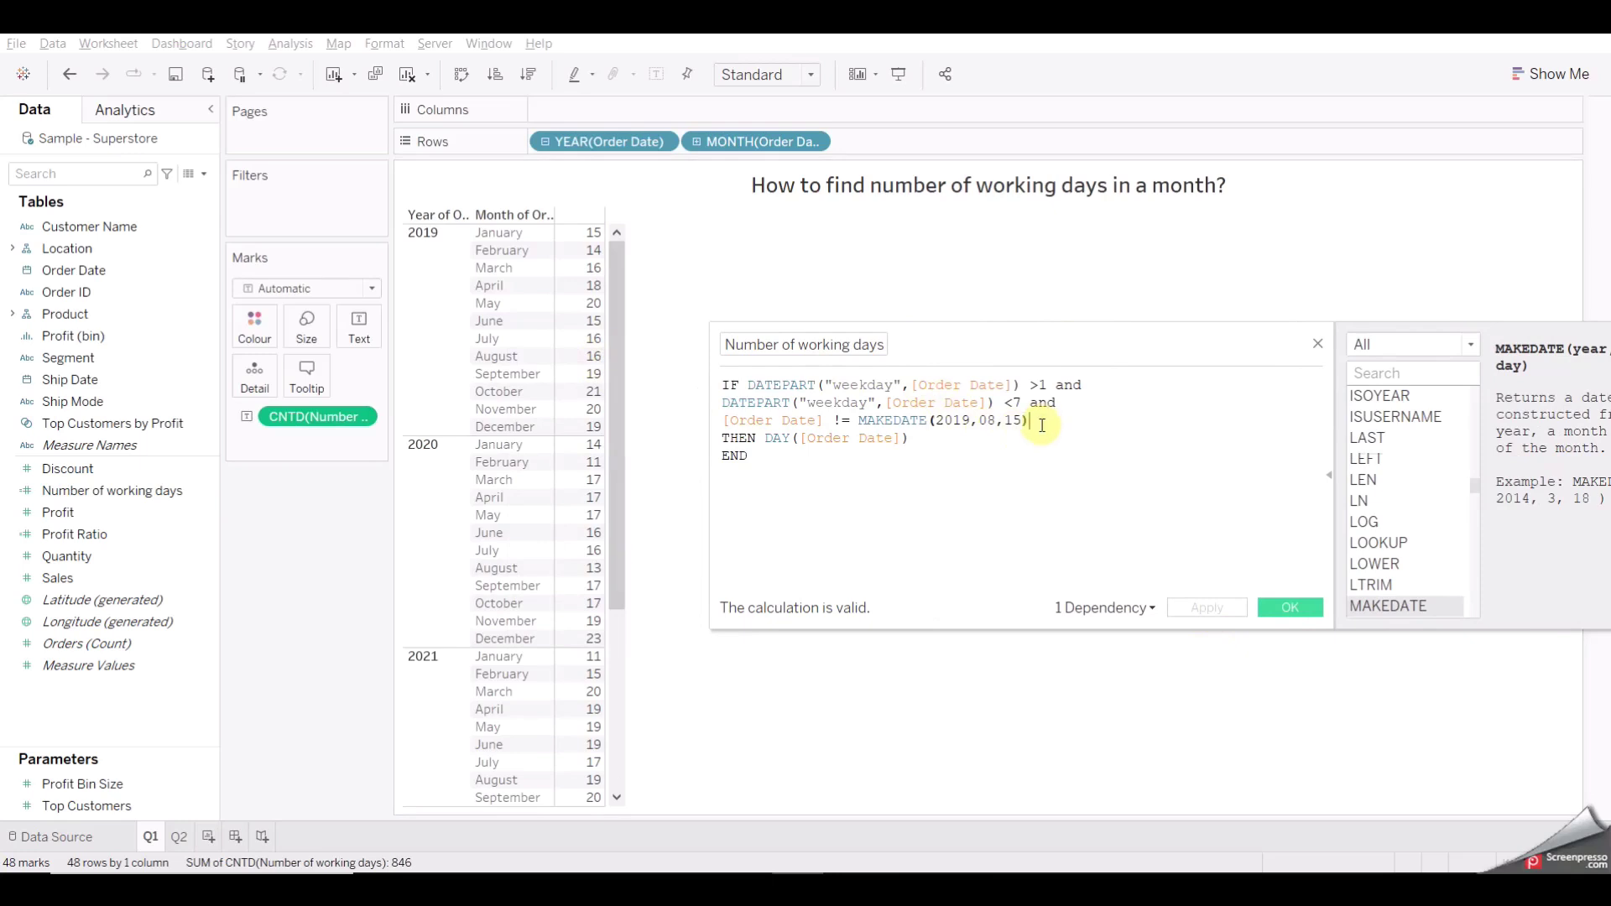
pyautogui.moveTo(1035, 422); pyautogui.dragTo(725, 425)
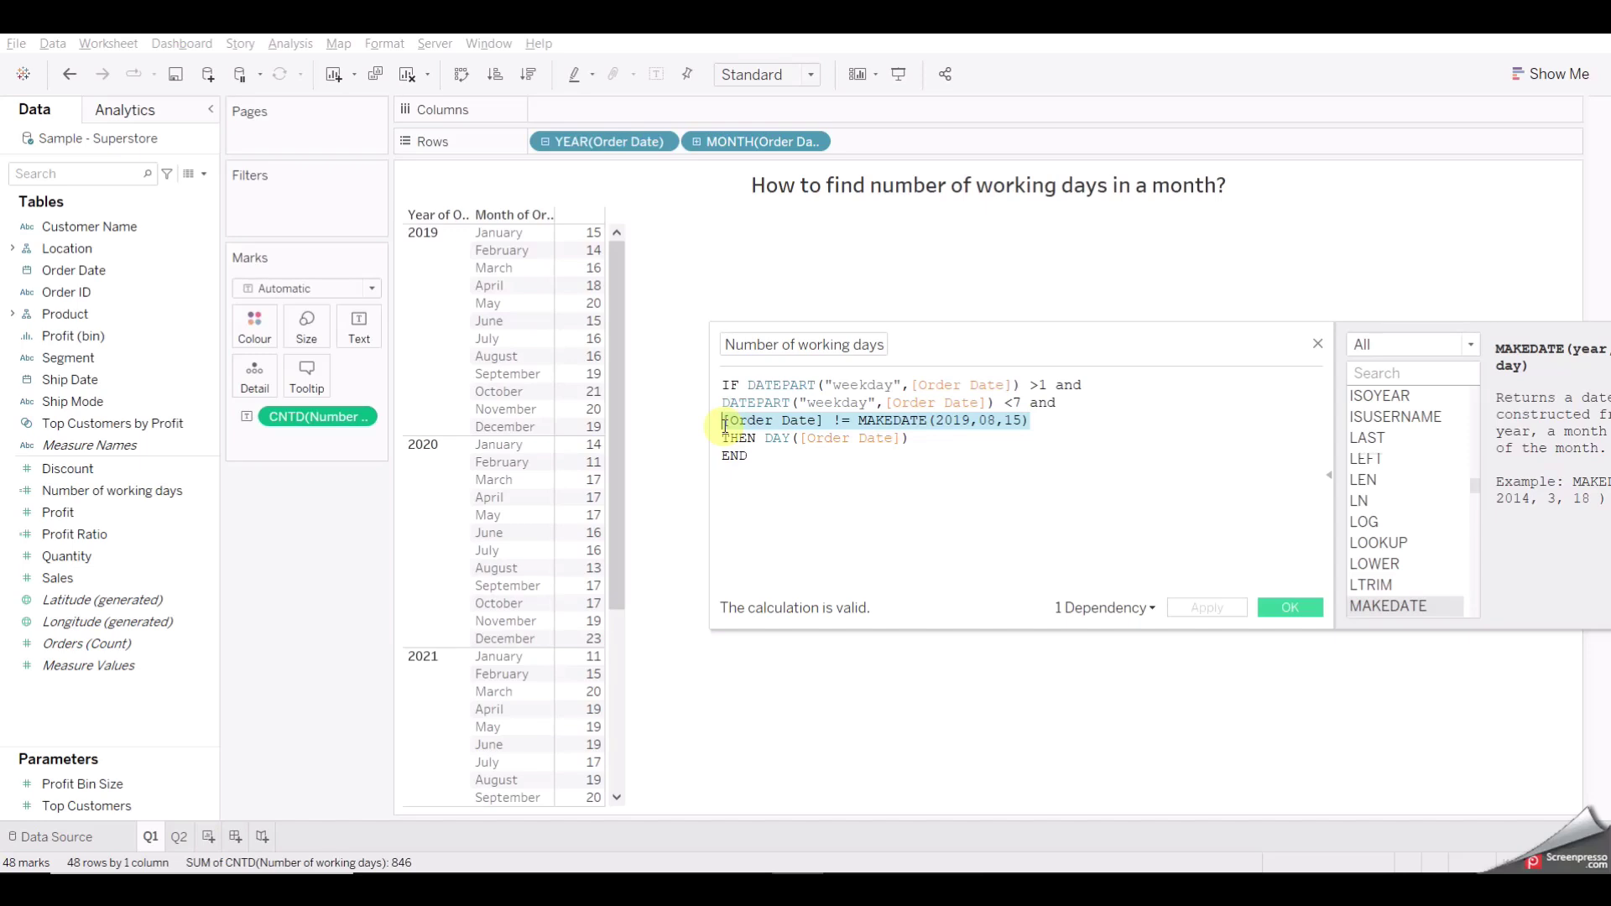
pyautogui.moveTo(856, 421); pyautogui.dragTo(1029, 422)
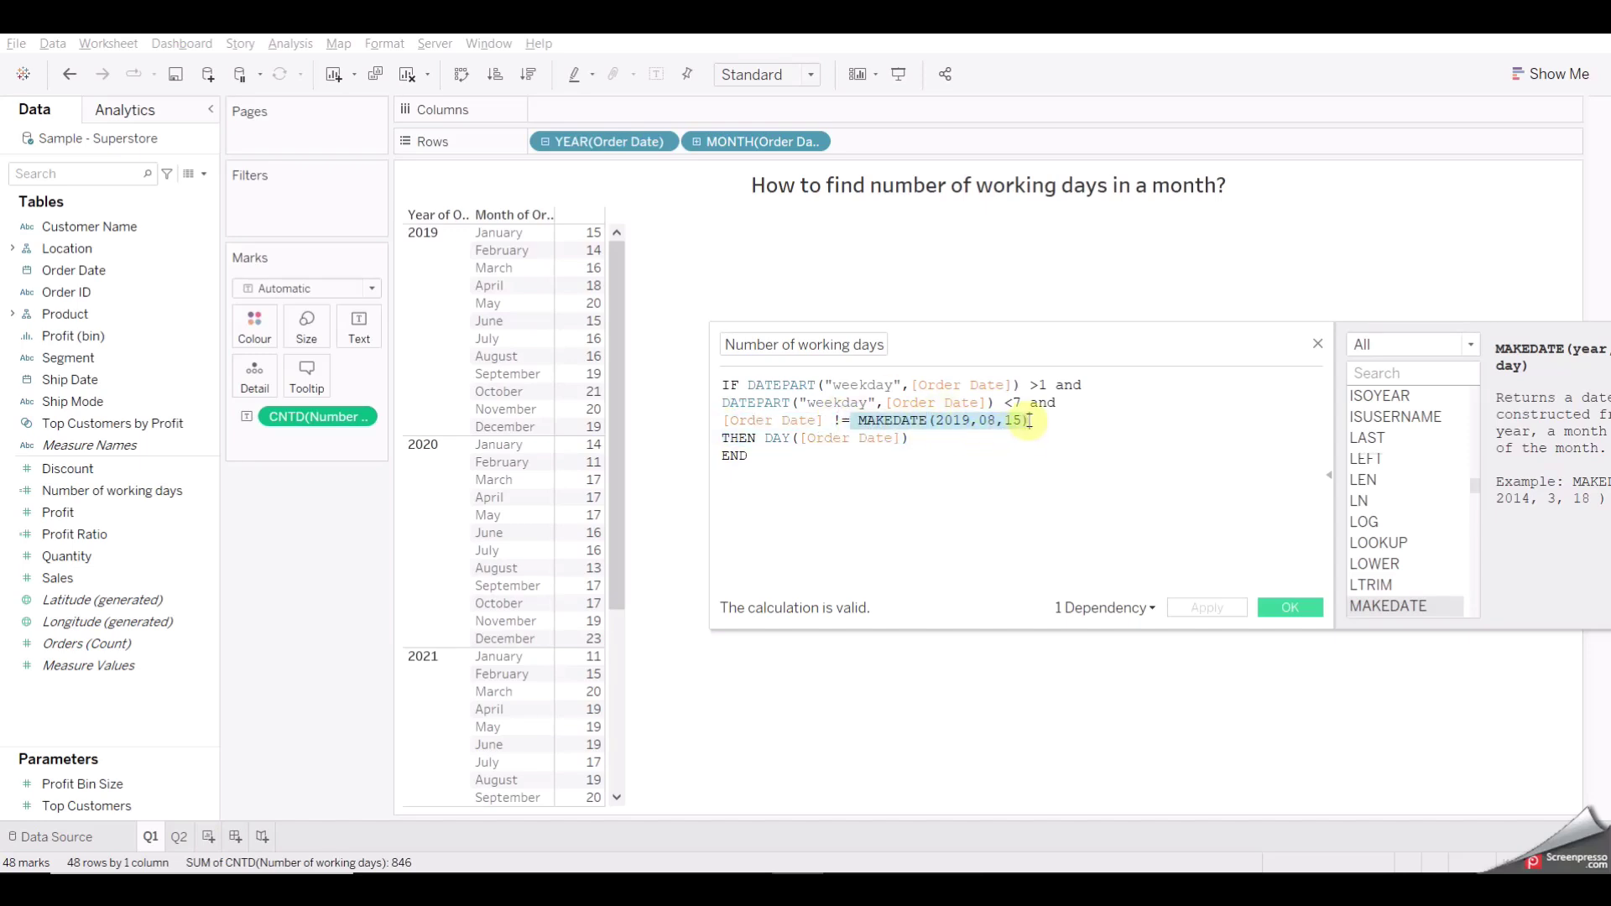
pyautogui.click(911, 420)
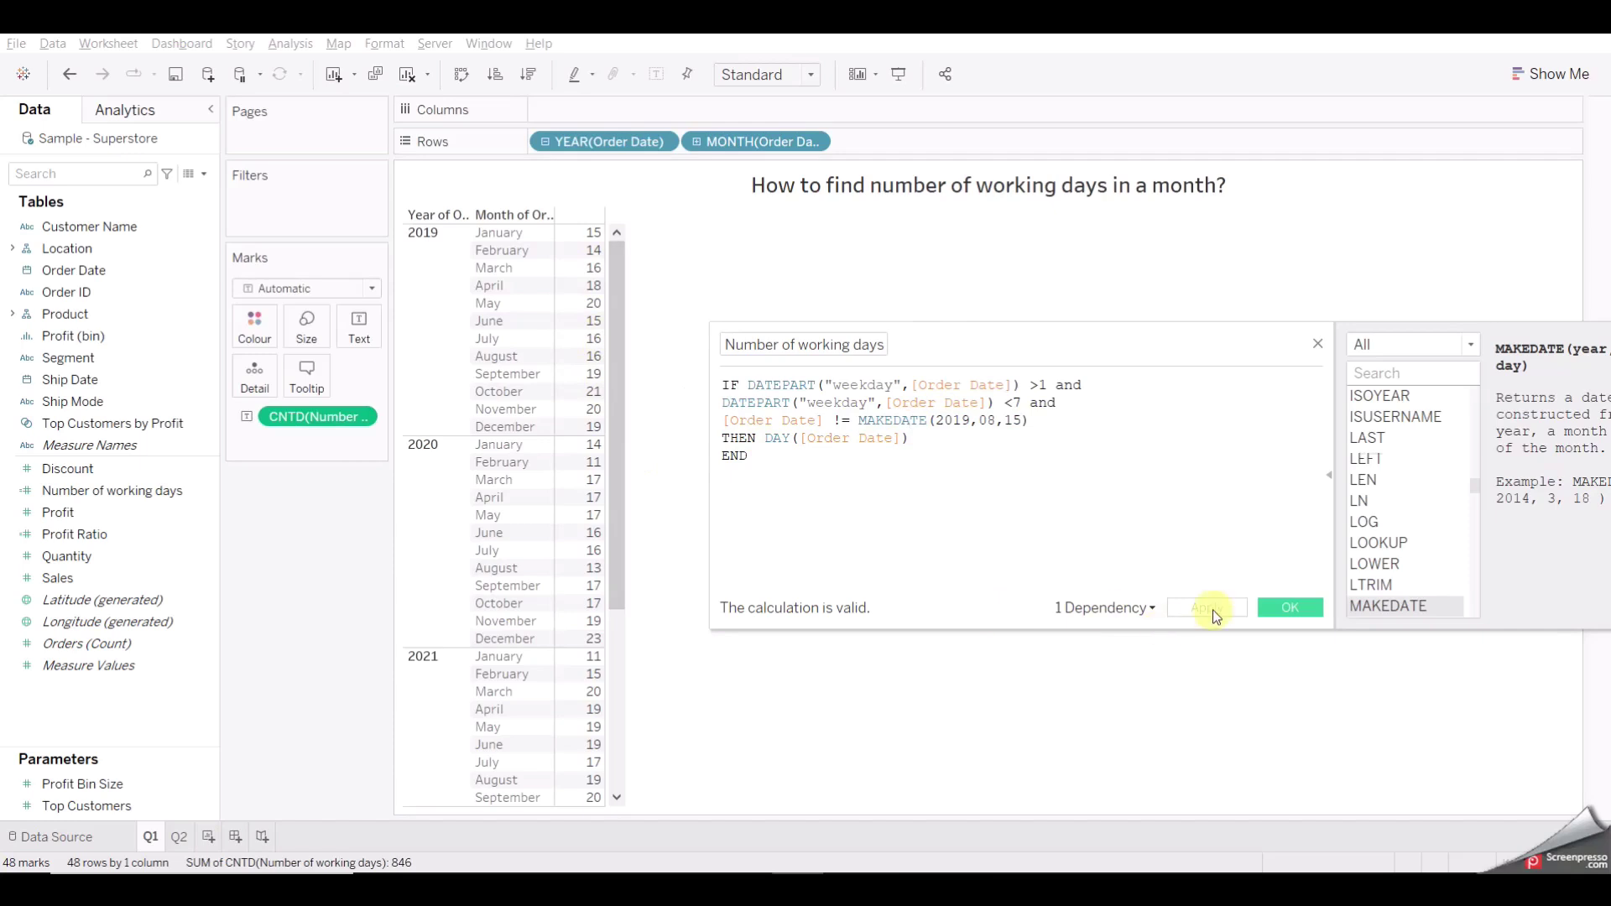
pyautogui.click(1276, 603)
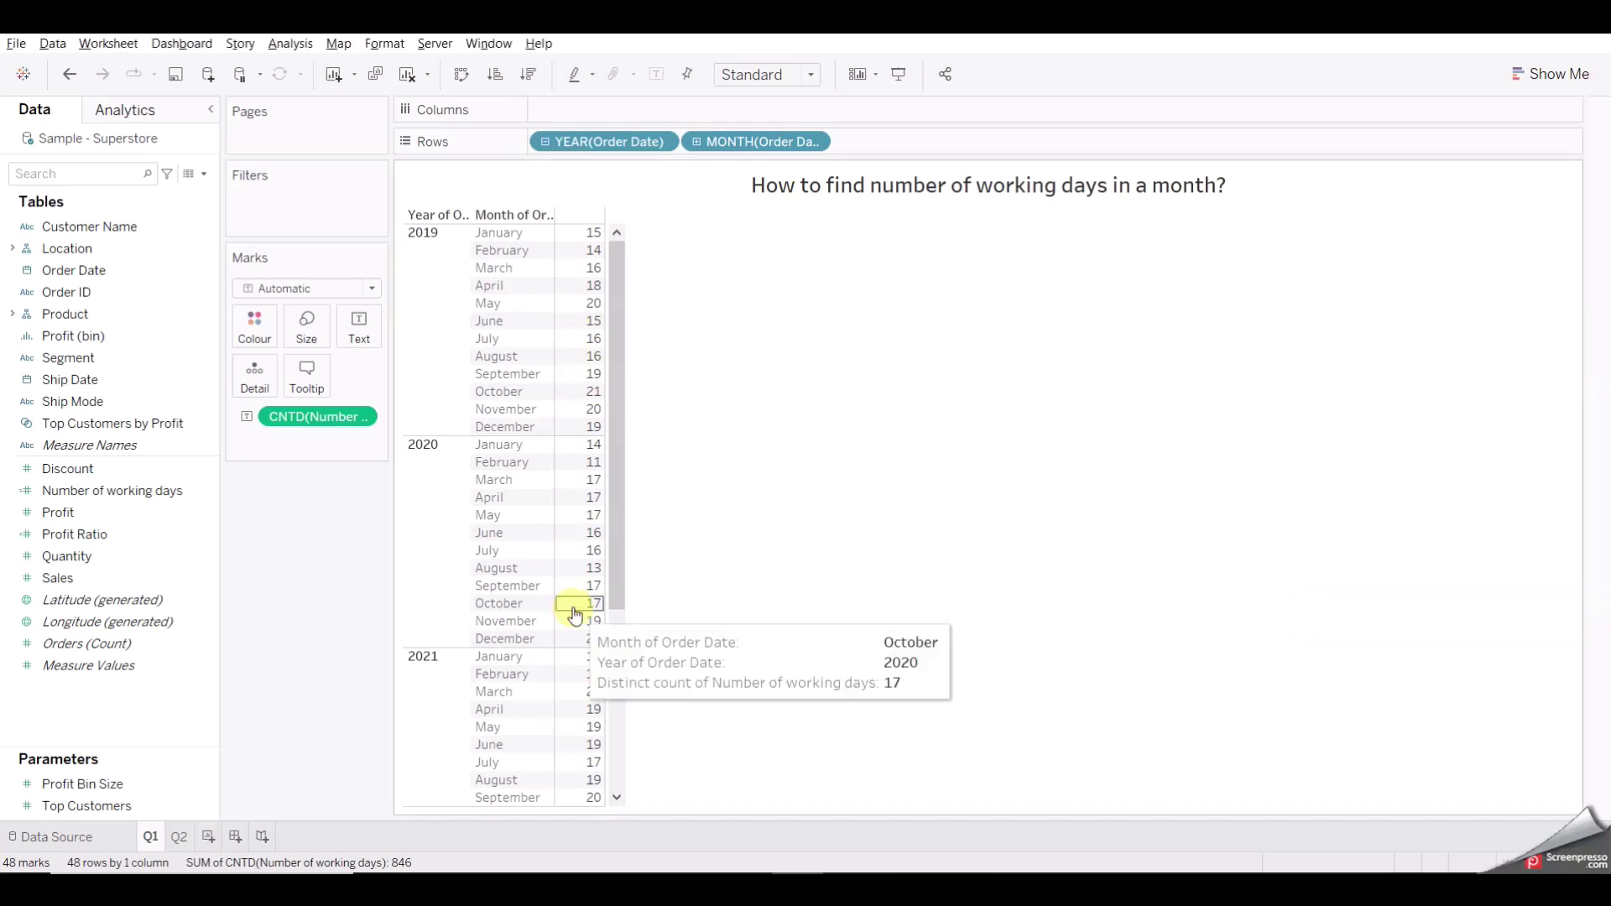
# - On sheet Q2, build a bar chart with Sub-Category on Rows and the sum of Sales on Columns
pyautogui.click(179, 835)
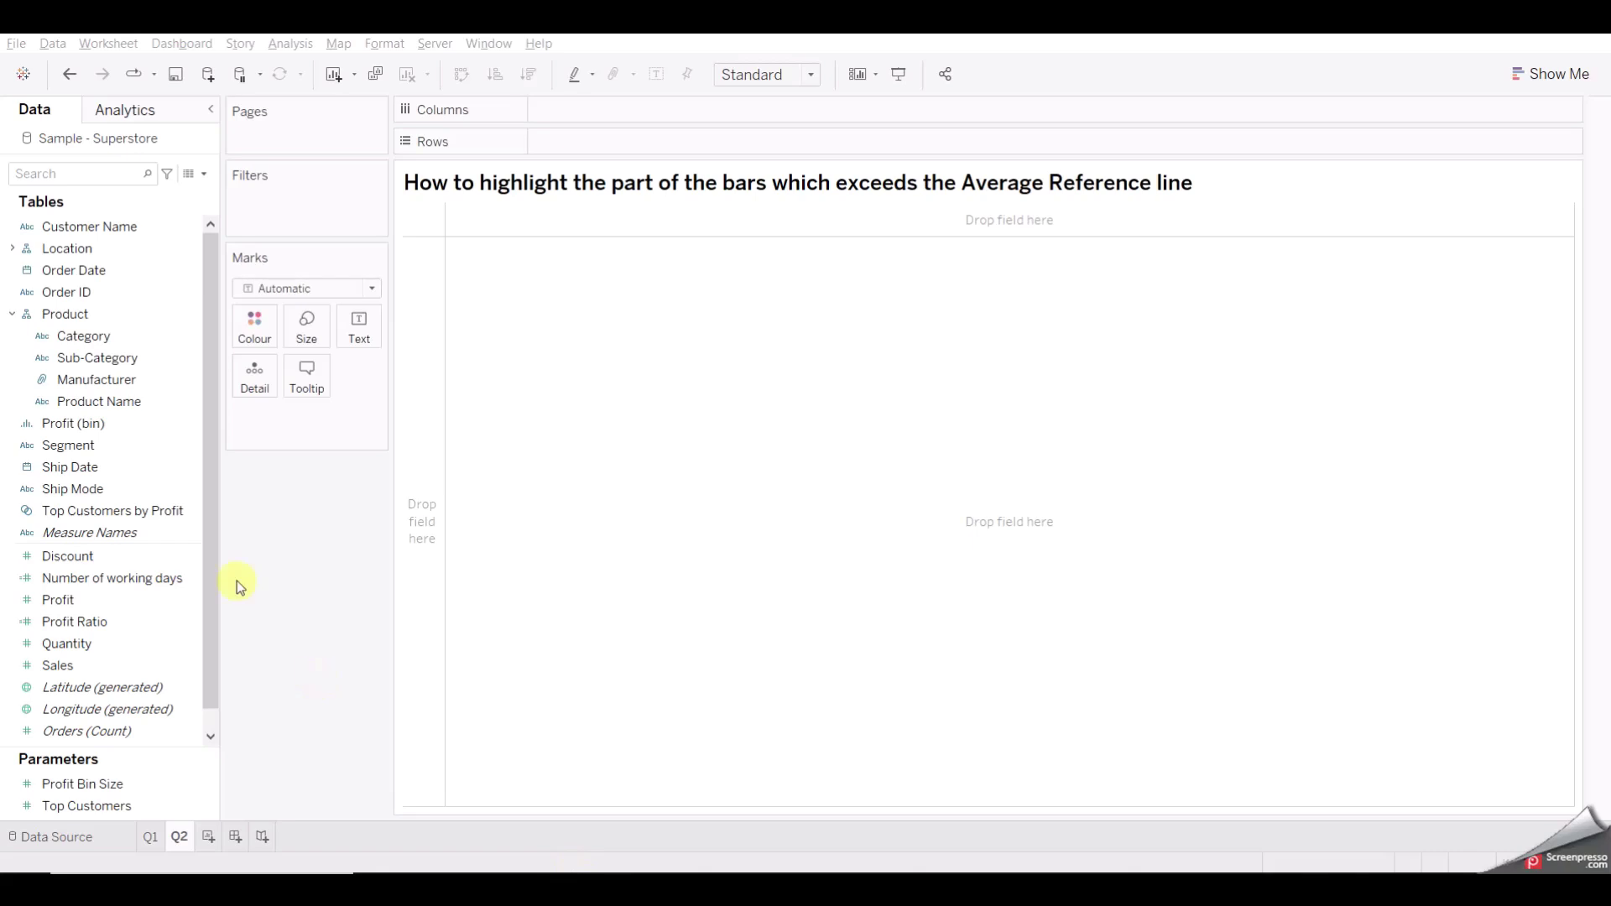
pyautogui.click(139, 363)
pyautogui.doubleClick(138, 362)
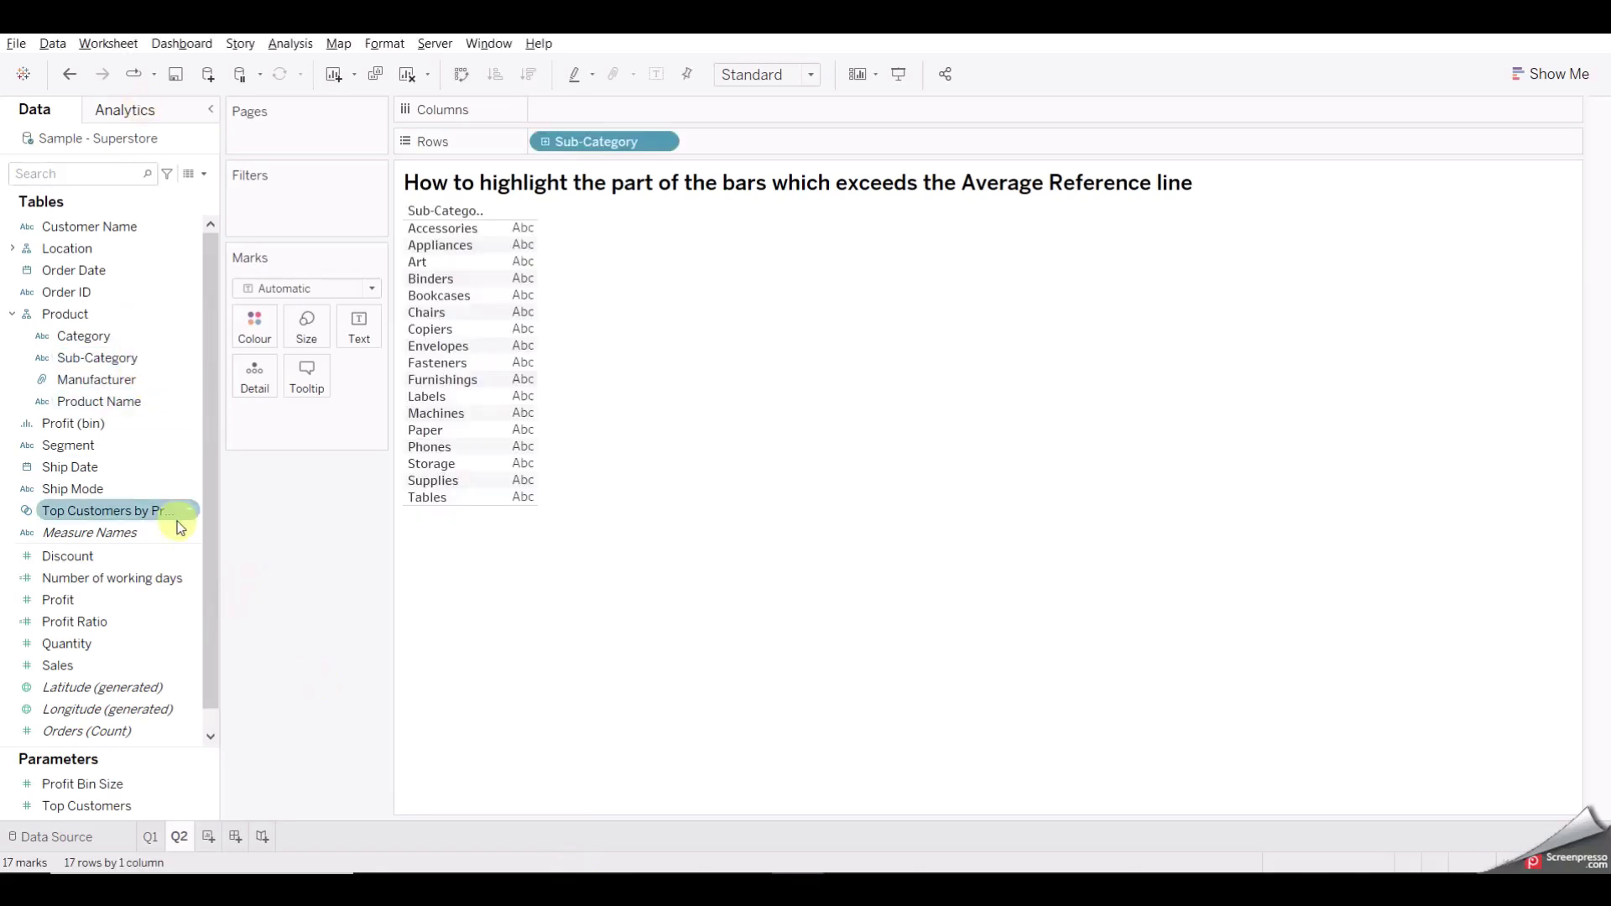
pyautogui.moveTo(105, 666); pyautogui.dragTo(611, 118)
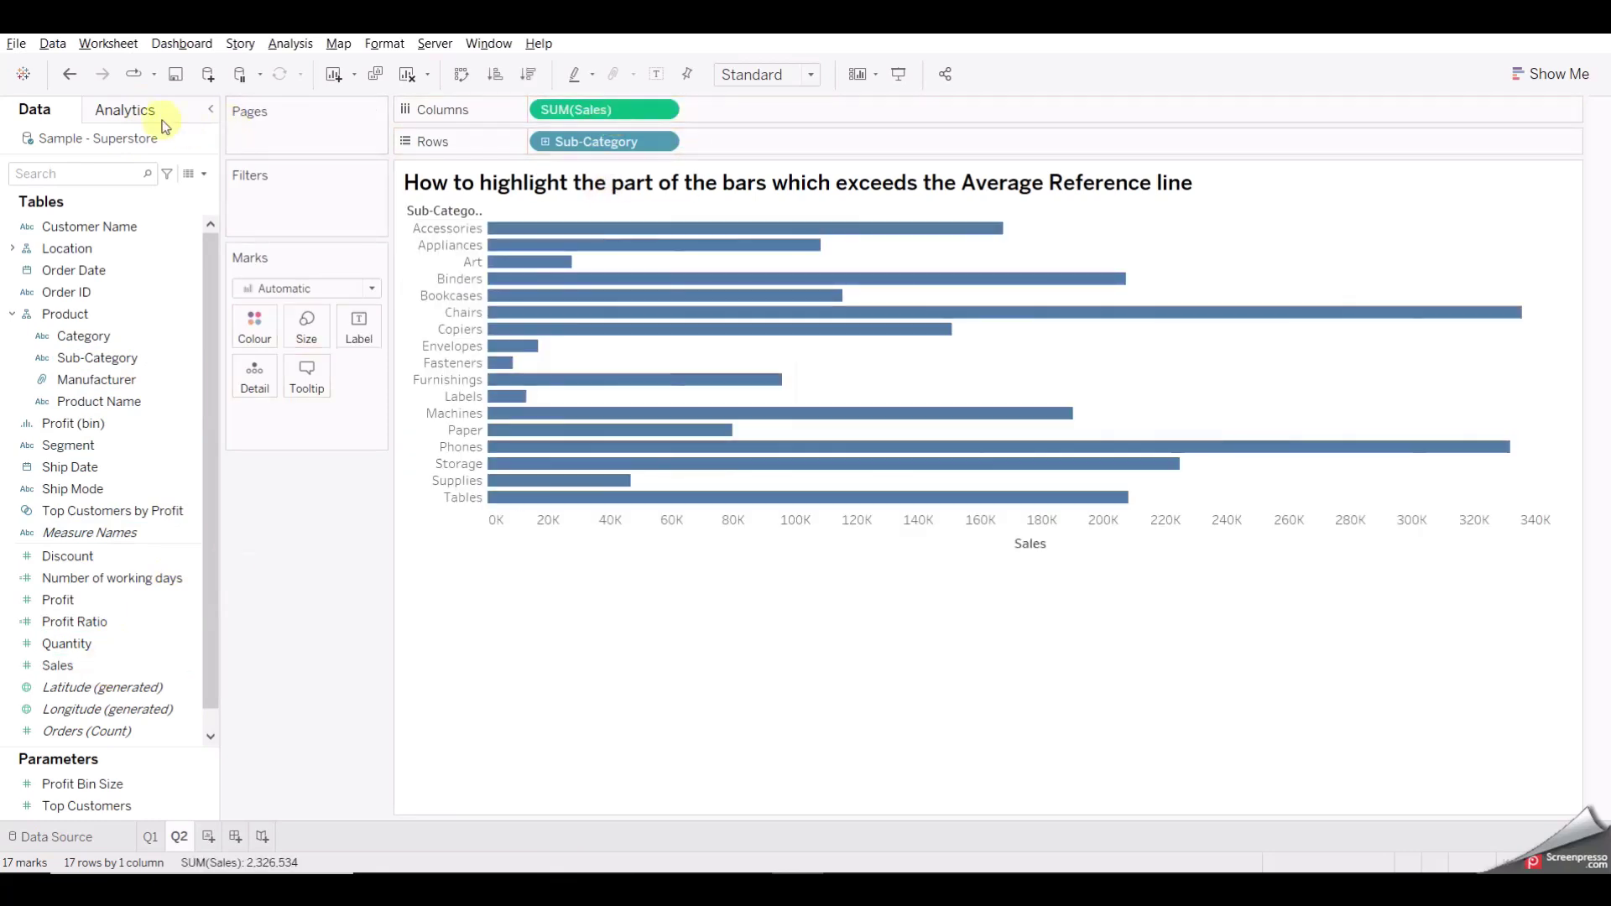
# - Add an average line to the Sales bar chart and inspect the bars that extend beyond it
pyautogui.click(126, 110)
pyautogui.moveTo(92, 205); pyautogui.dragTo(583, 245)
pyautogui.moveTo(907, 270)
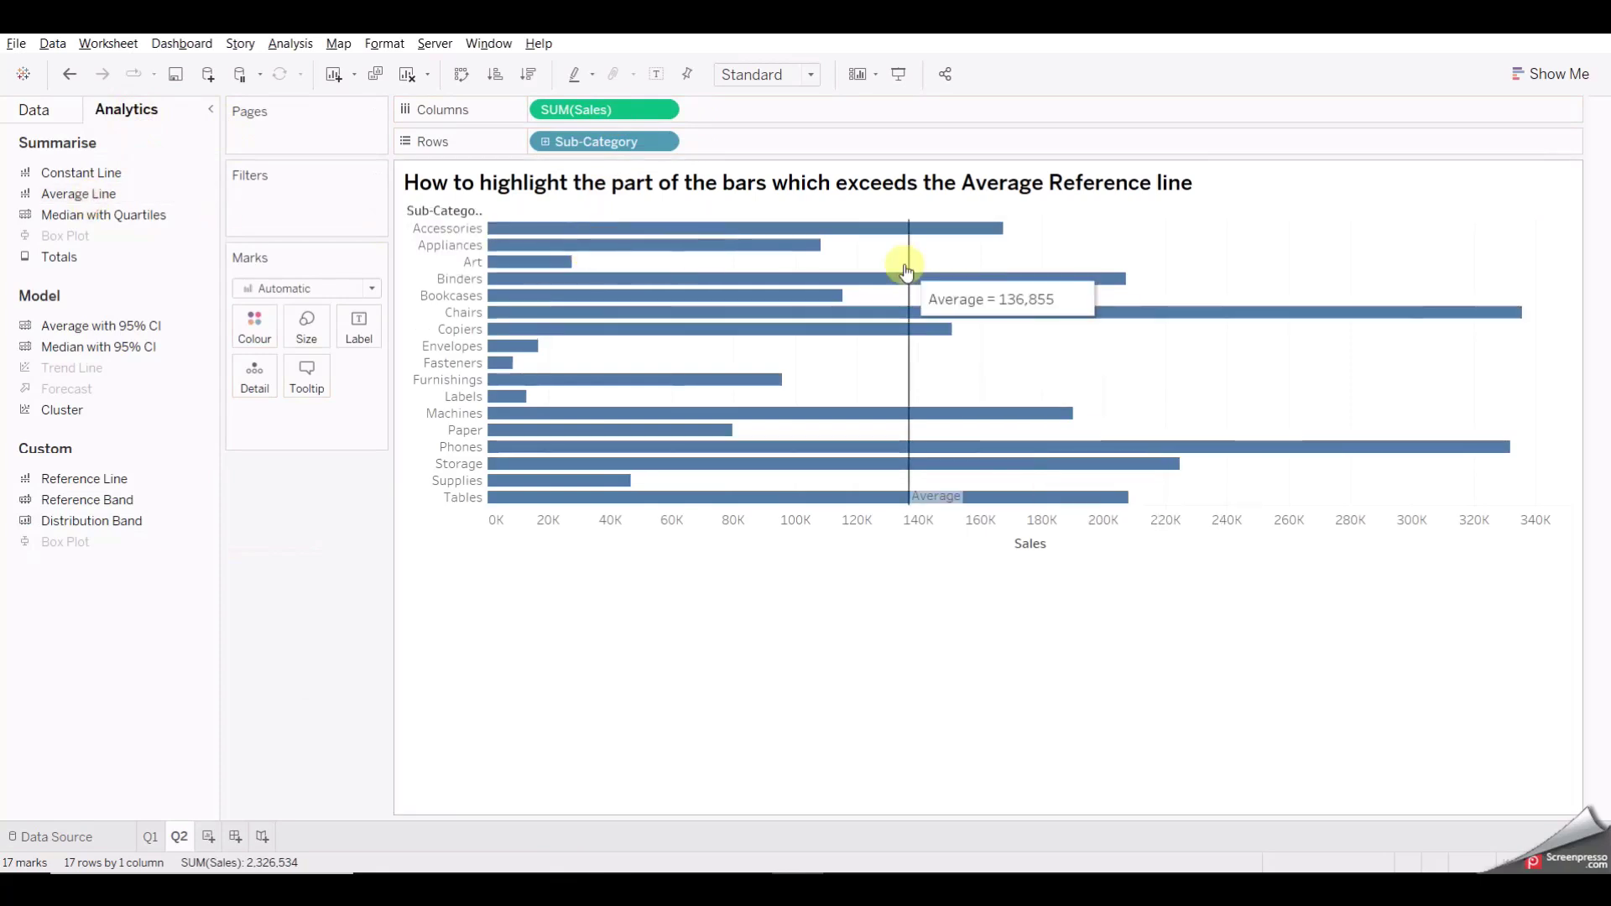
pyautogui.moveTo(934, 237)
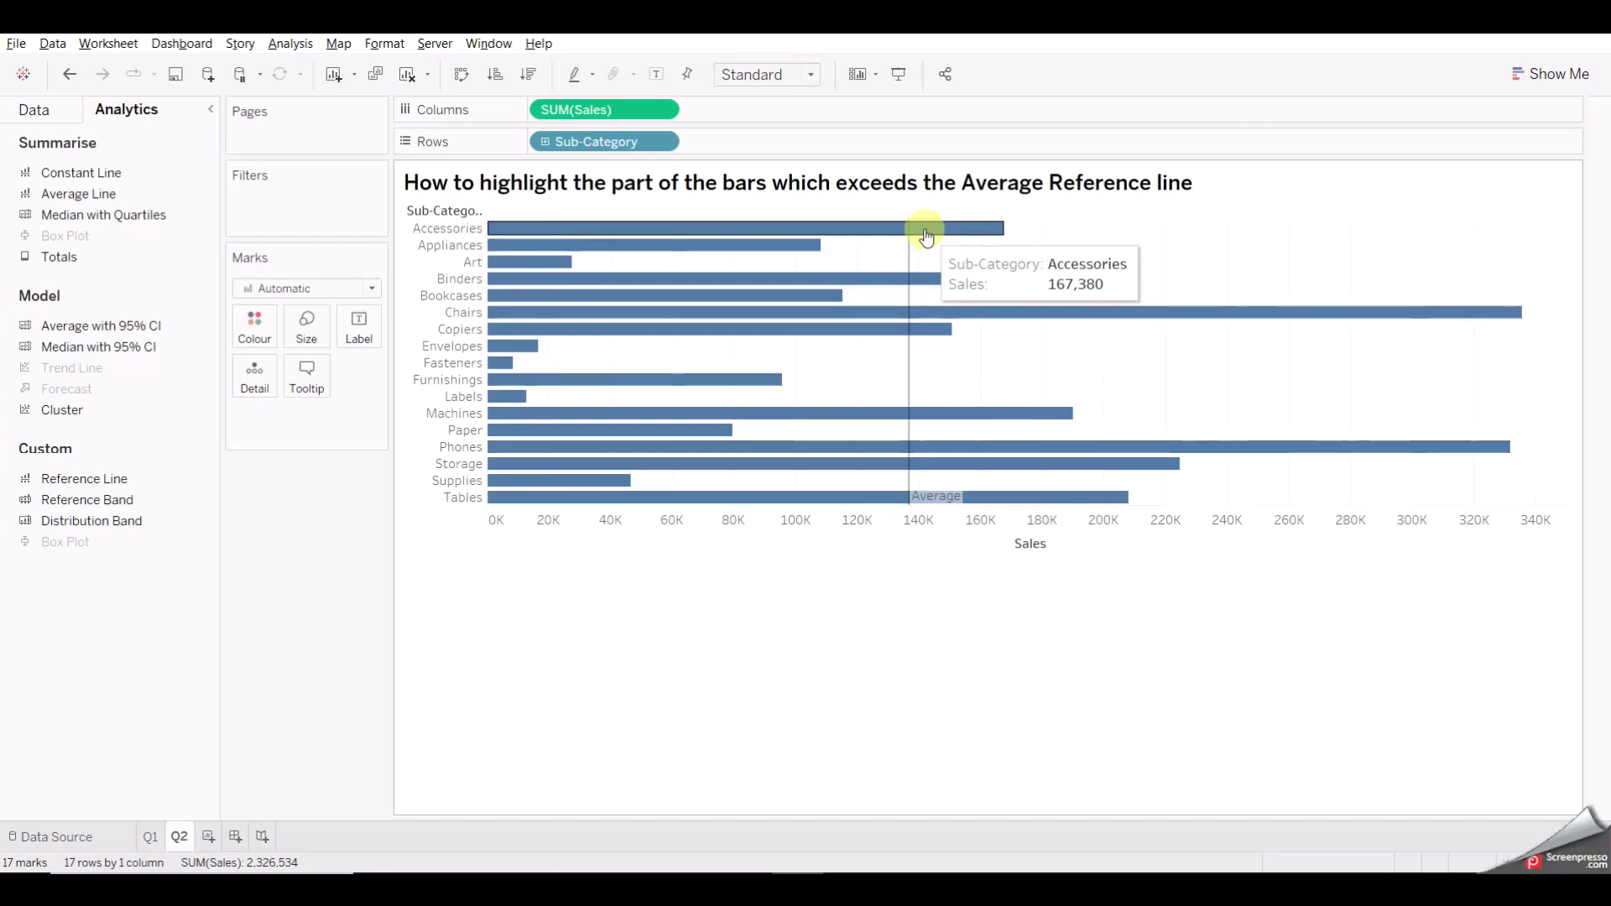
pyautogui.moveTo(951, 284)
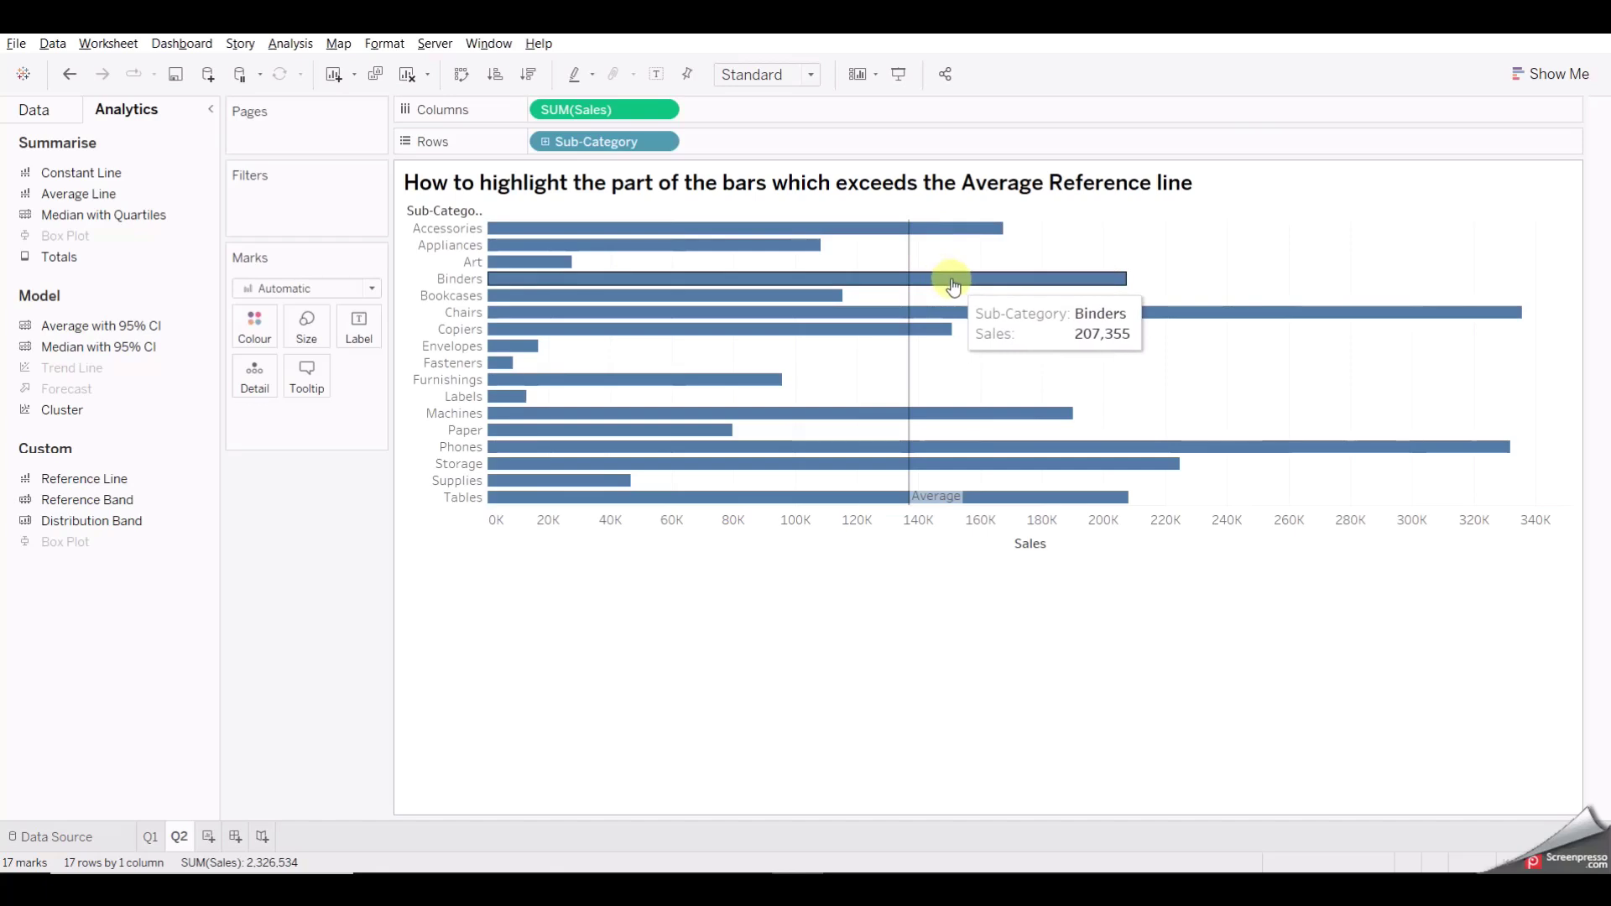
pyautogui.moveTo(940, 328)
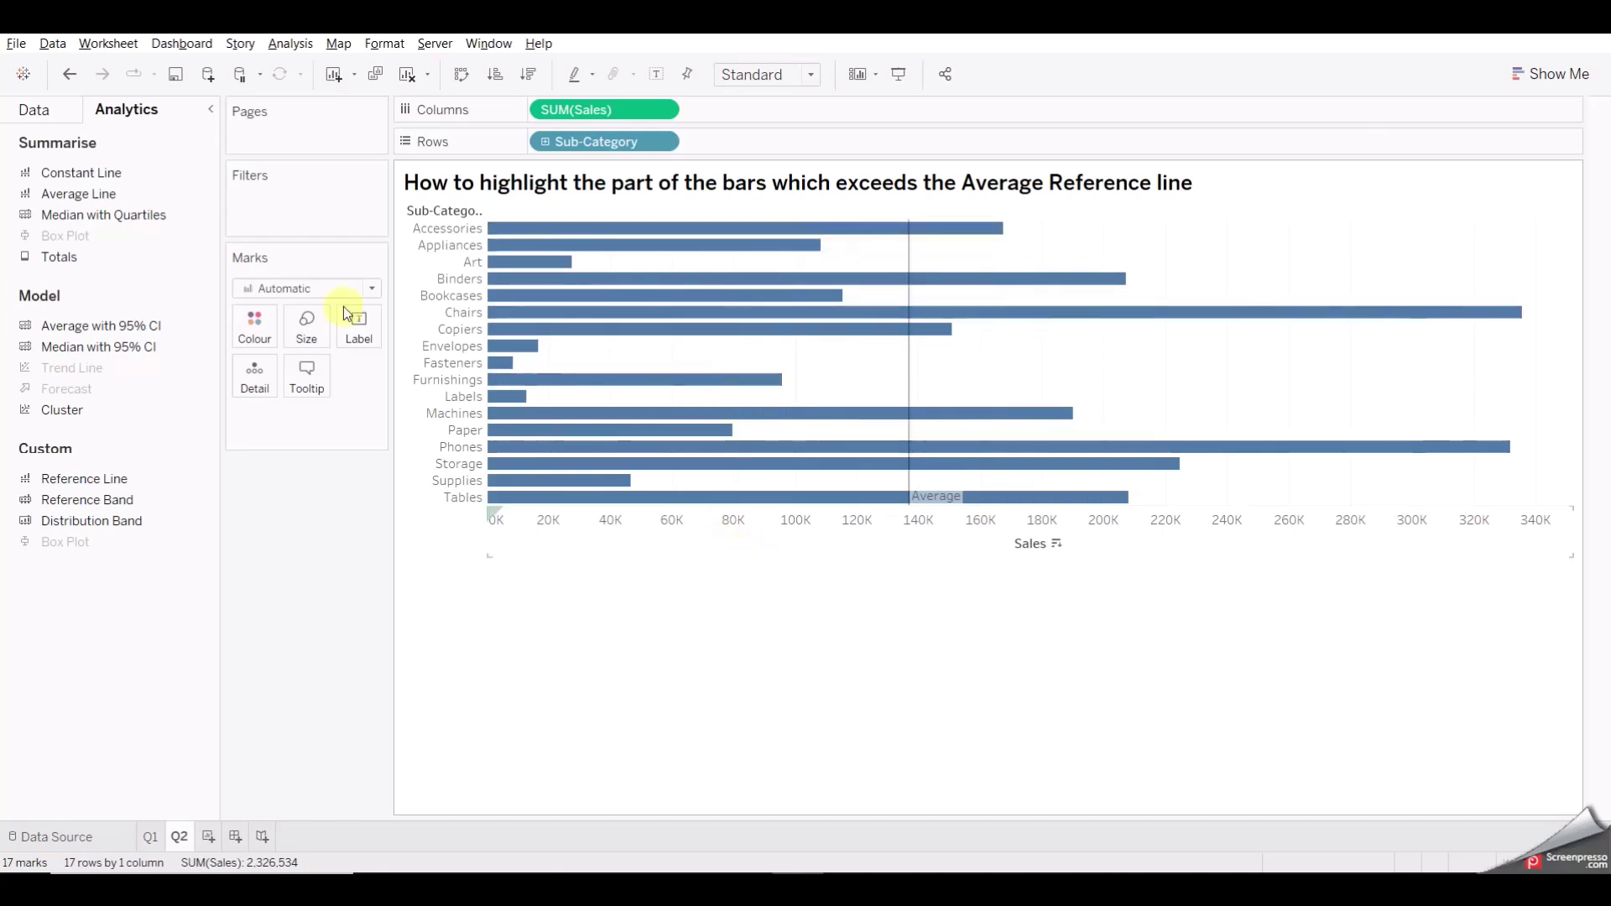
# - Create a new calculated field and begin its formula with IF SUM([Sales])
pyautogui.click(35, 111)
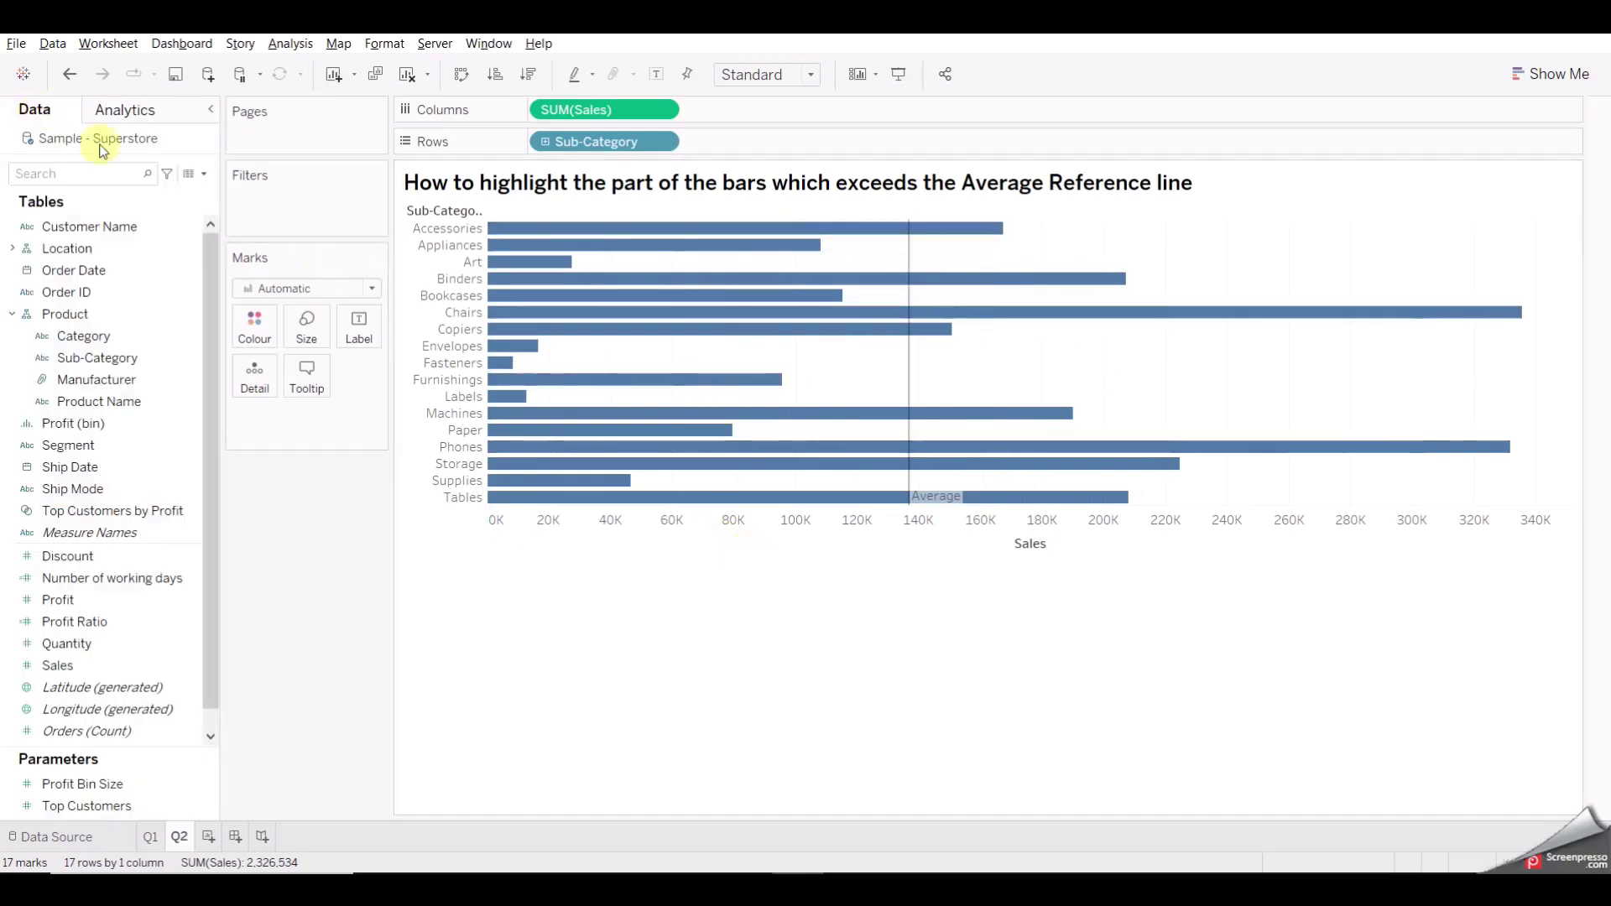
pyautogui.click(202, 175)
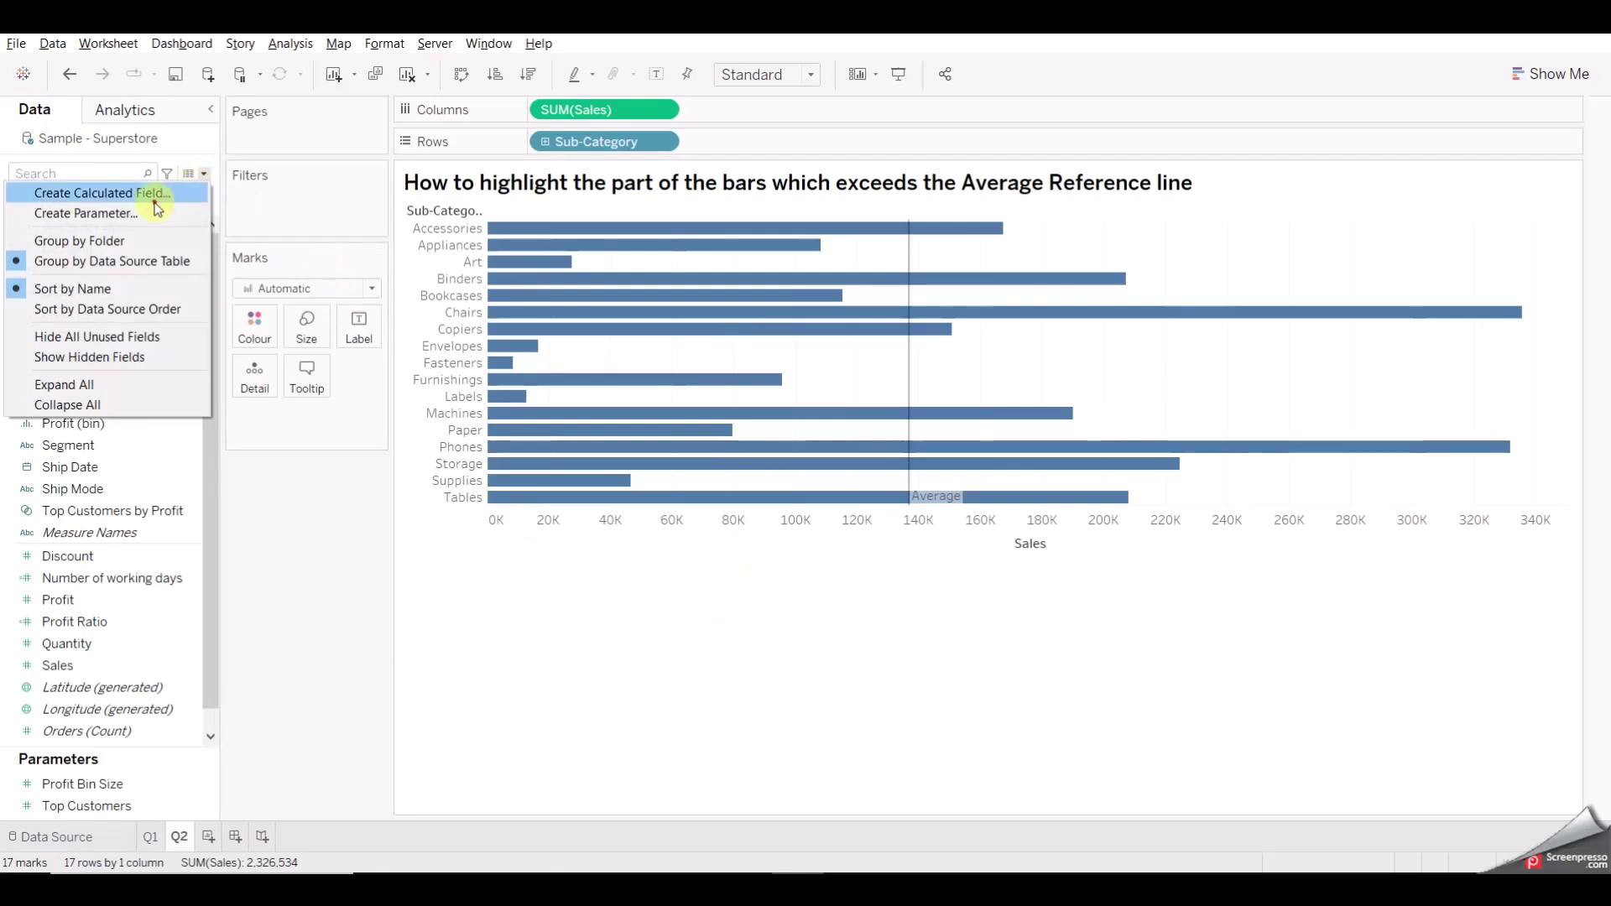
pyautogui.click(158, 195)
pyautogui.moveTo(749, 533); pyautogui.dragTo(770, 410)
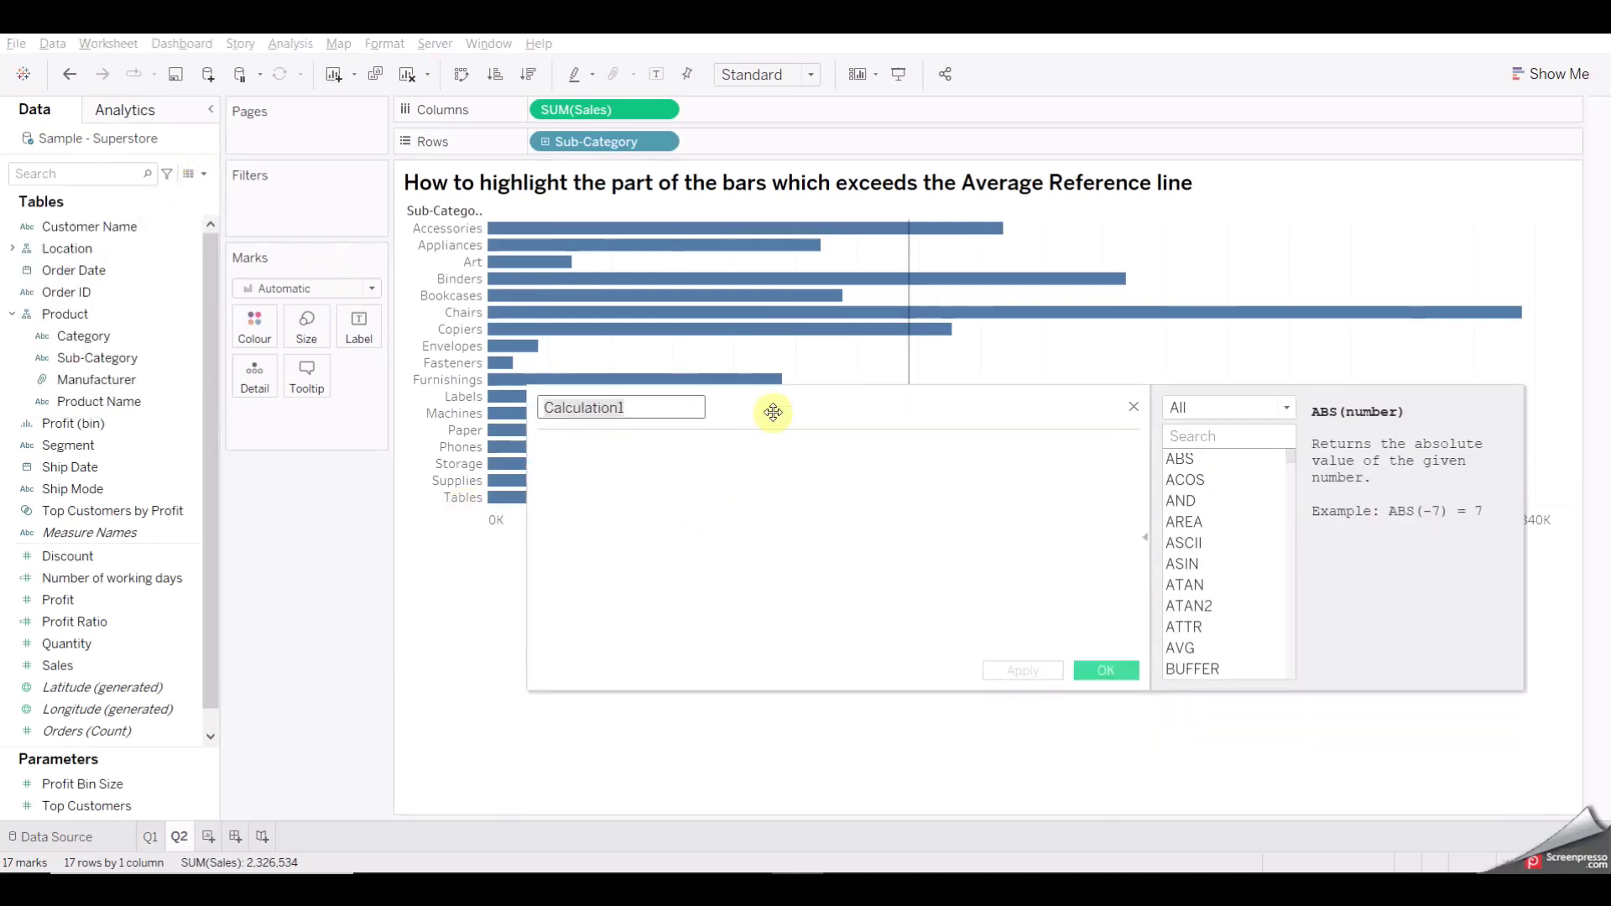
pyautogui.click(651, 470)
pyautogui.write('IF')
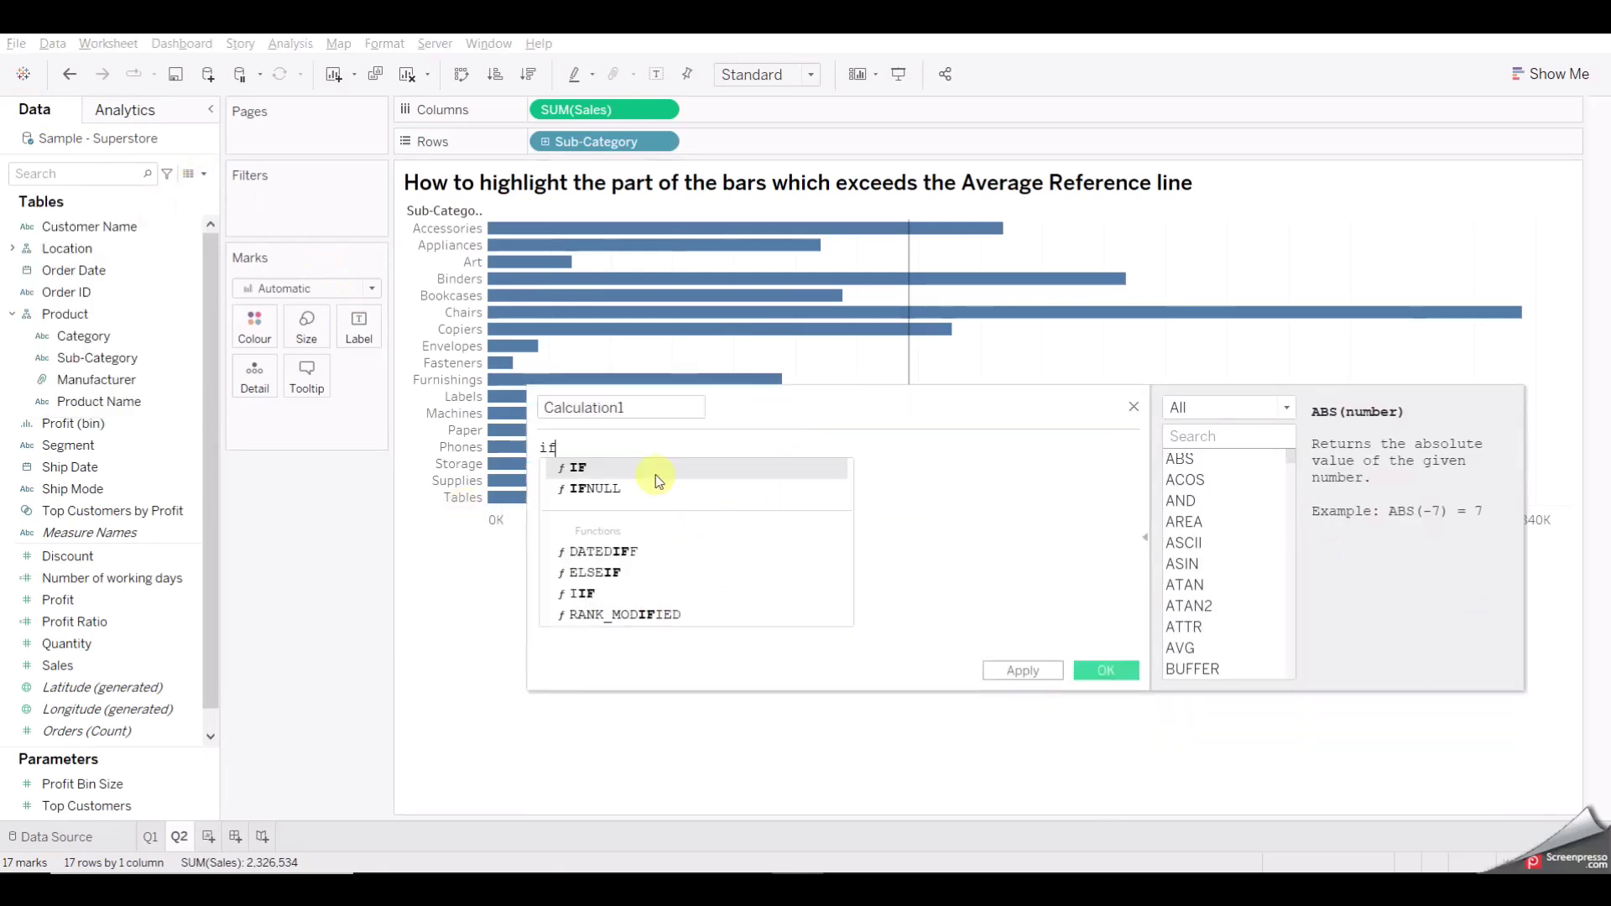
pyautogui.write(' SUM(sales')
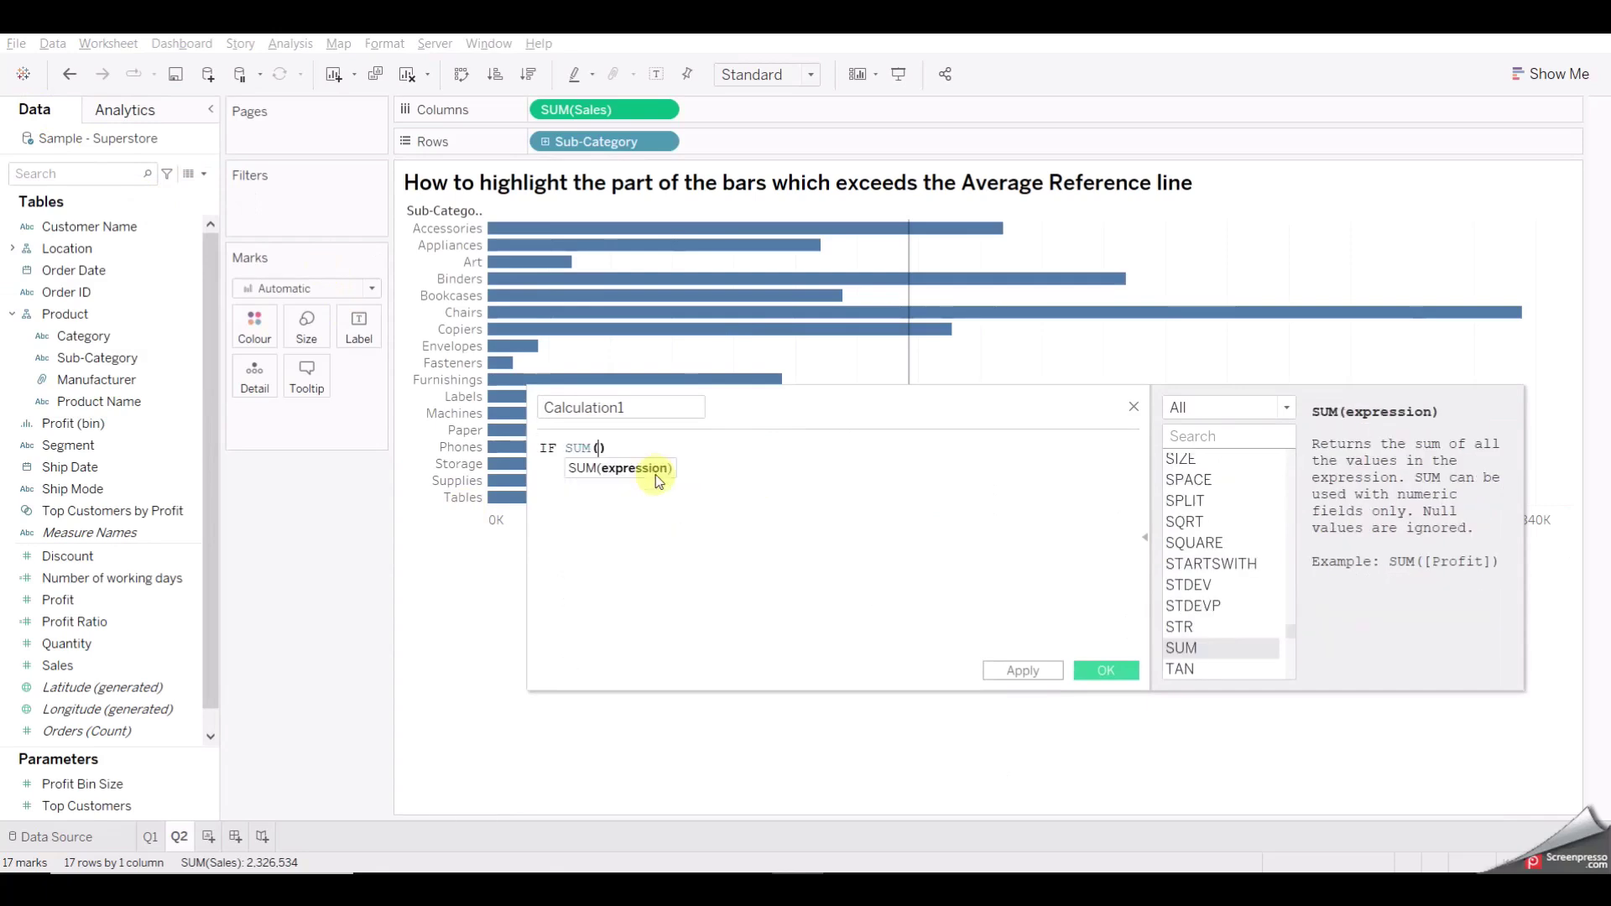
pyautogui.click(655, 468)
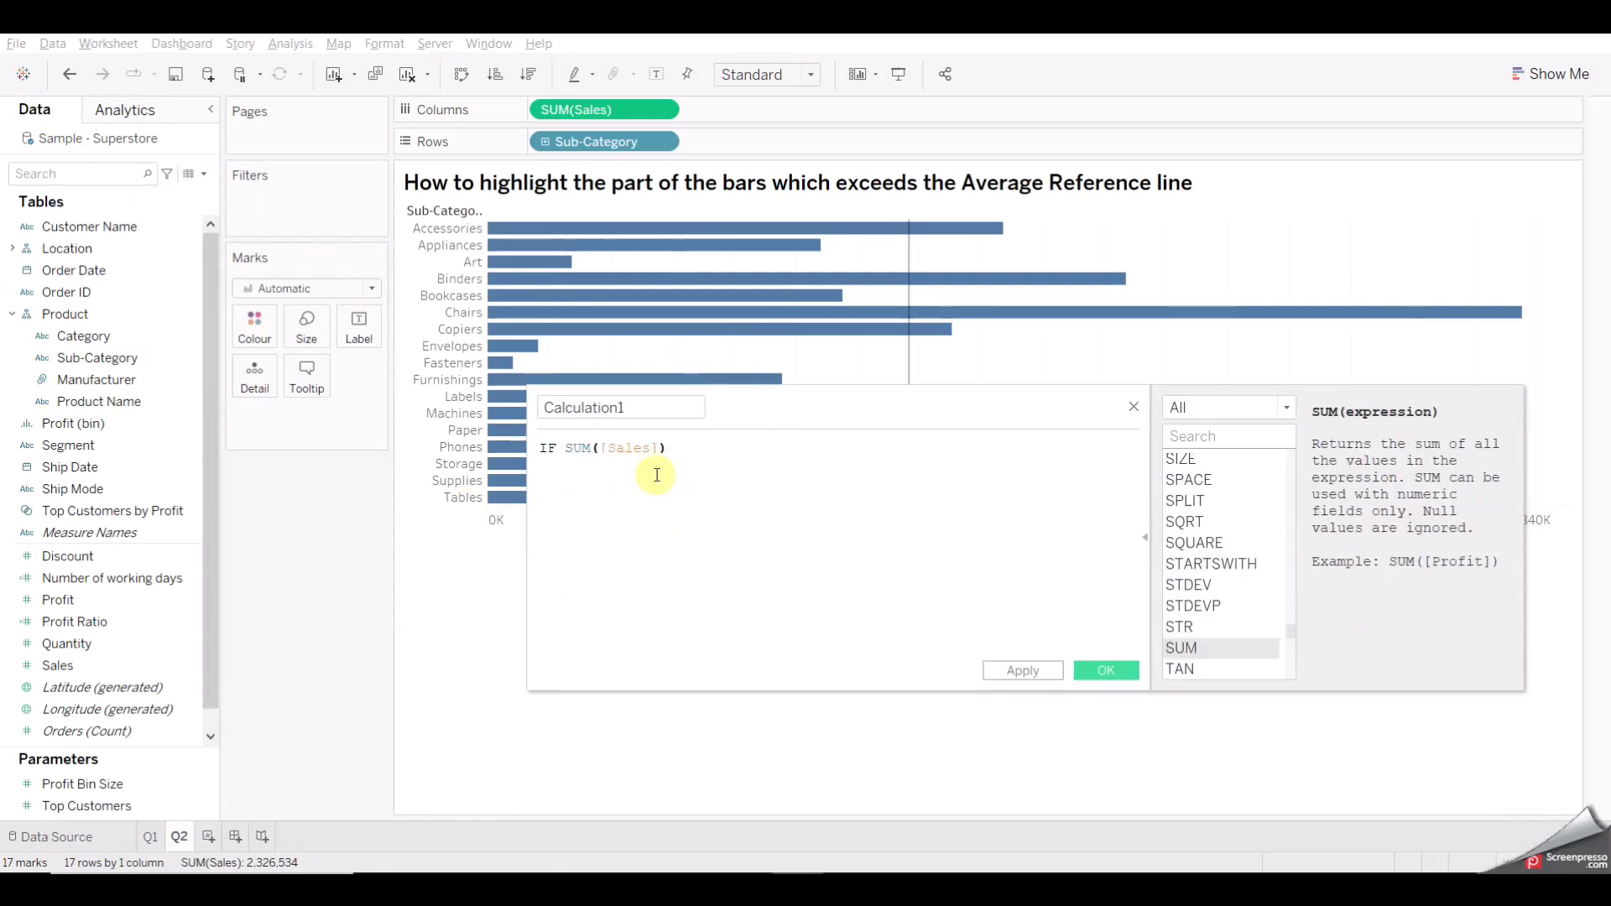
# - Extend the IF condition with > WINDOW_AVG(SUM([Sales]))
pyautogui.write('>wind')
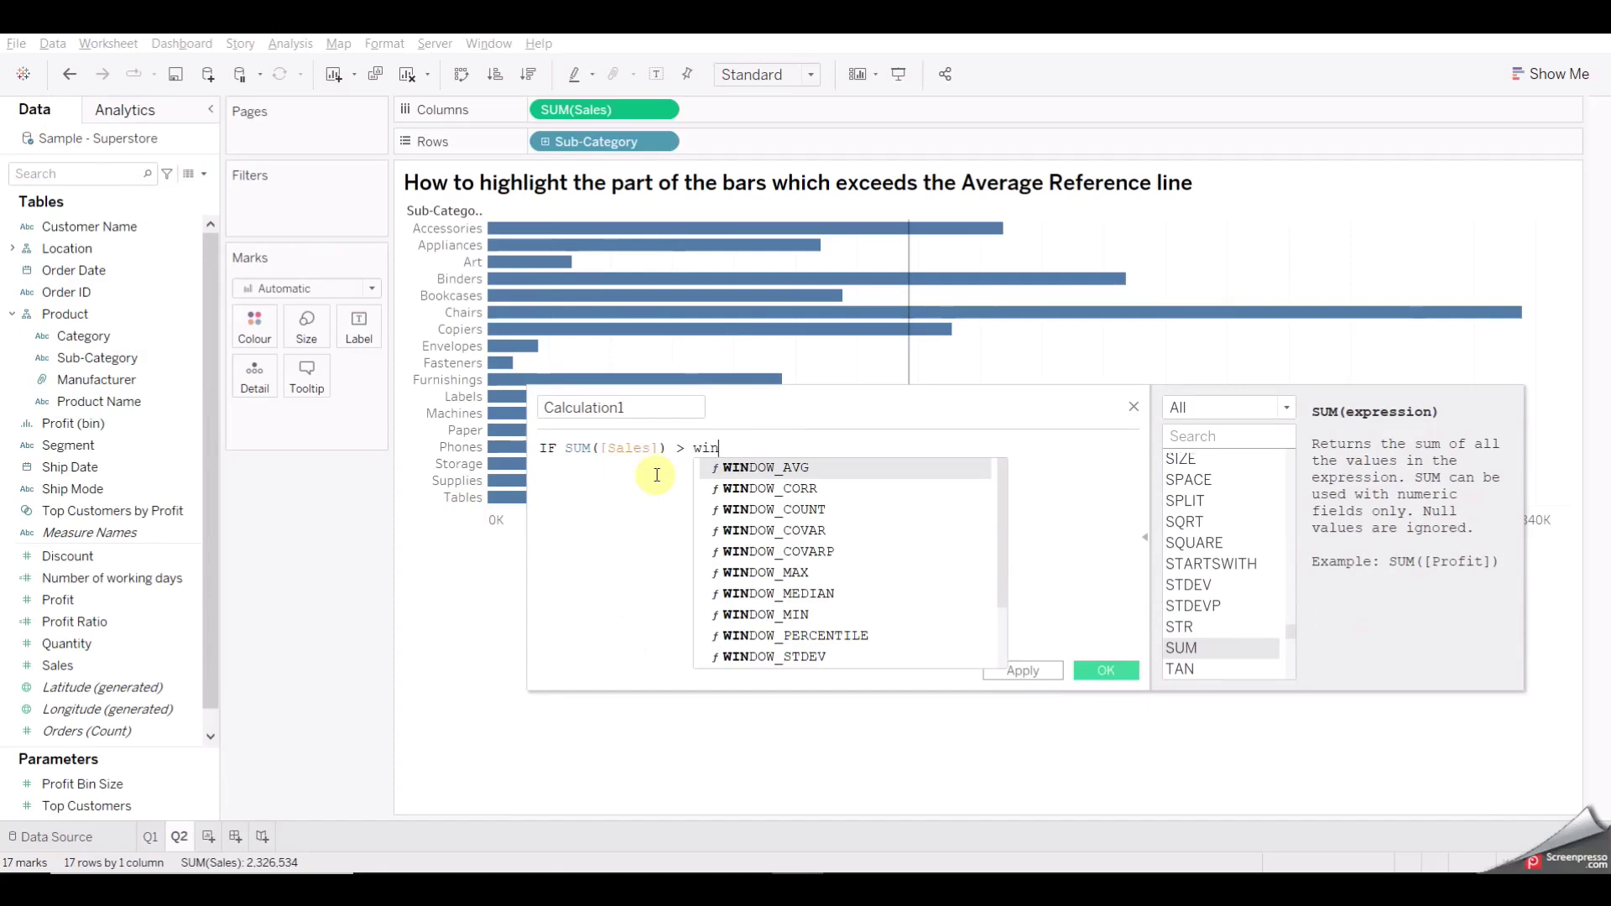
pyautogui.press('Return')
pyautogui.write('sum')
pyautogui.press('Return')
pyautogui.write('sales')
pyautogui.press('Return')
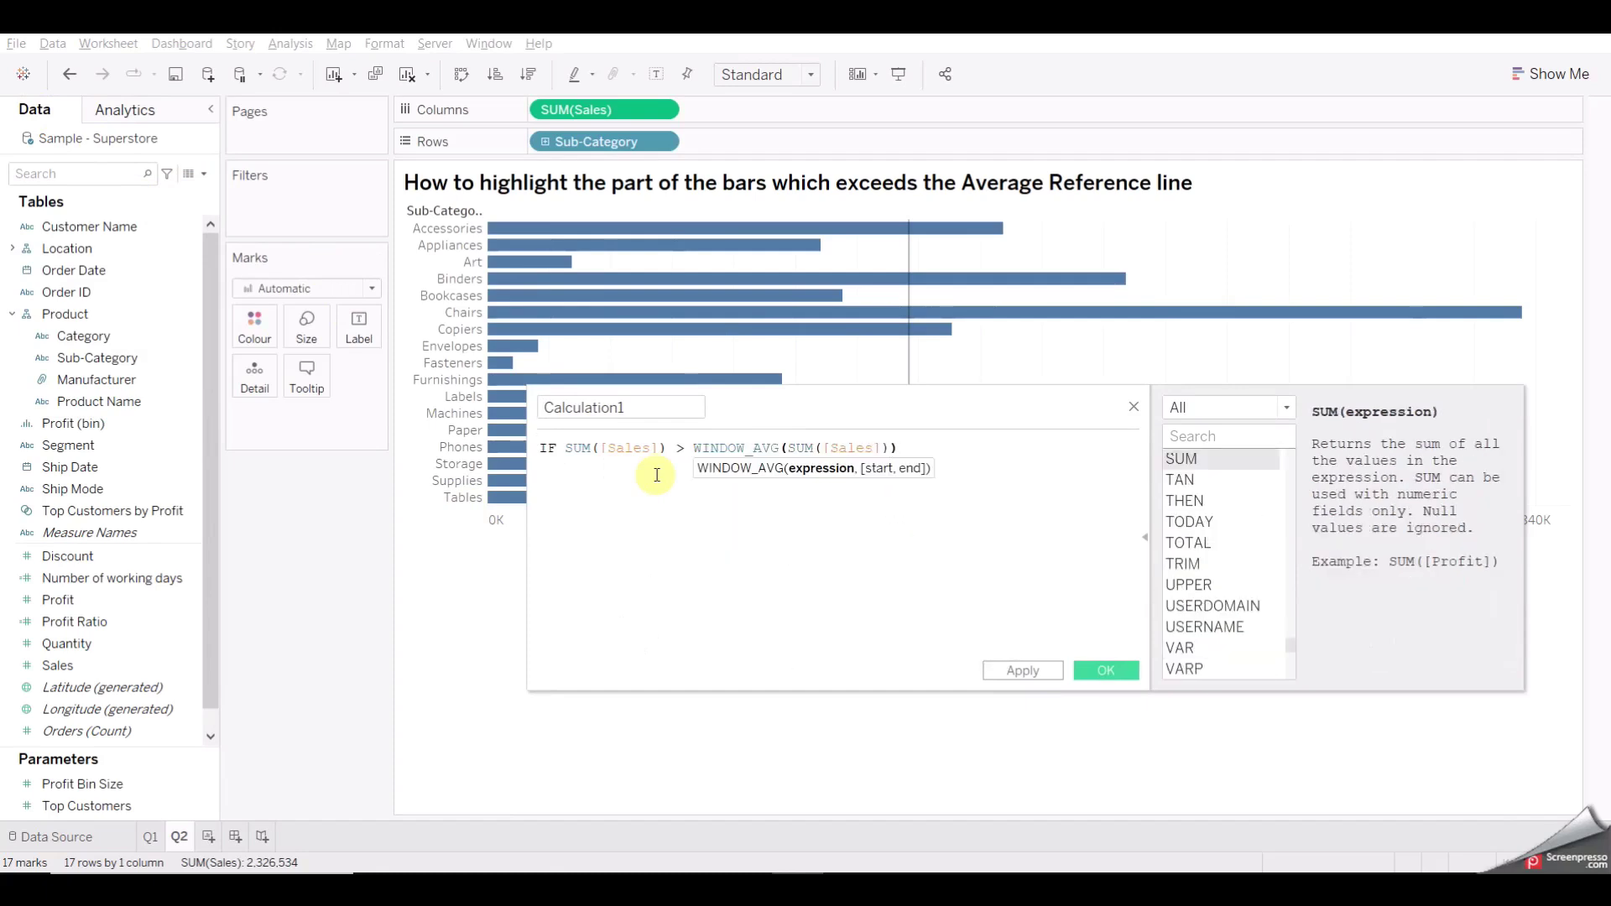
# - Start a THEN line below the IF condition in the calculated field's formula
pyautogui.press('Right')
pyautogui.press('Return')
pyautogui.write('THEN')
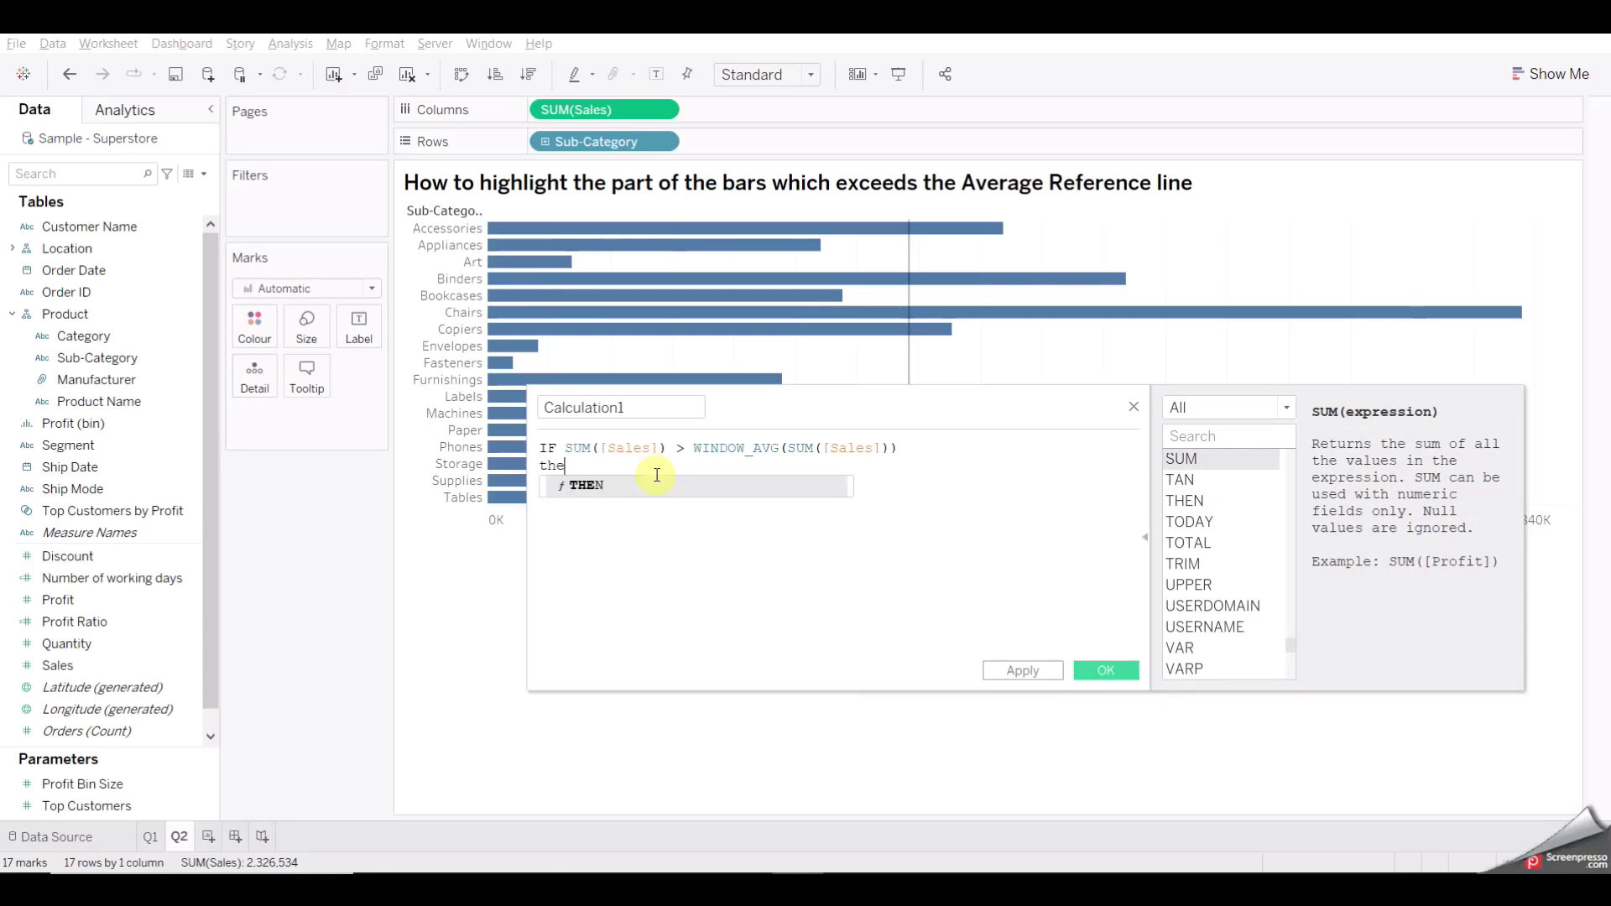
pyautogui.click(735, 445)
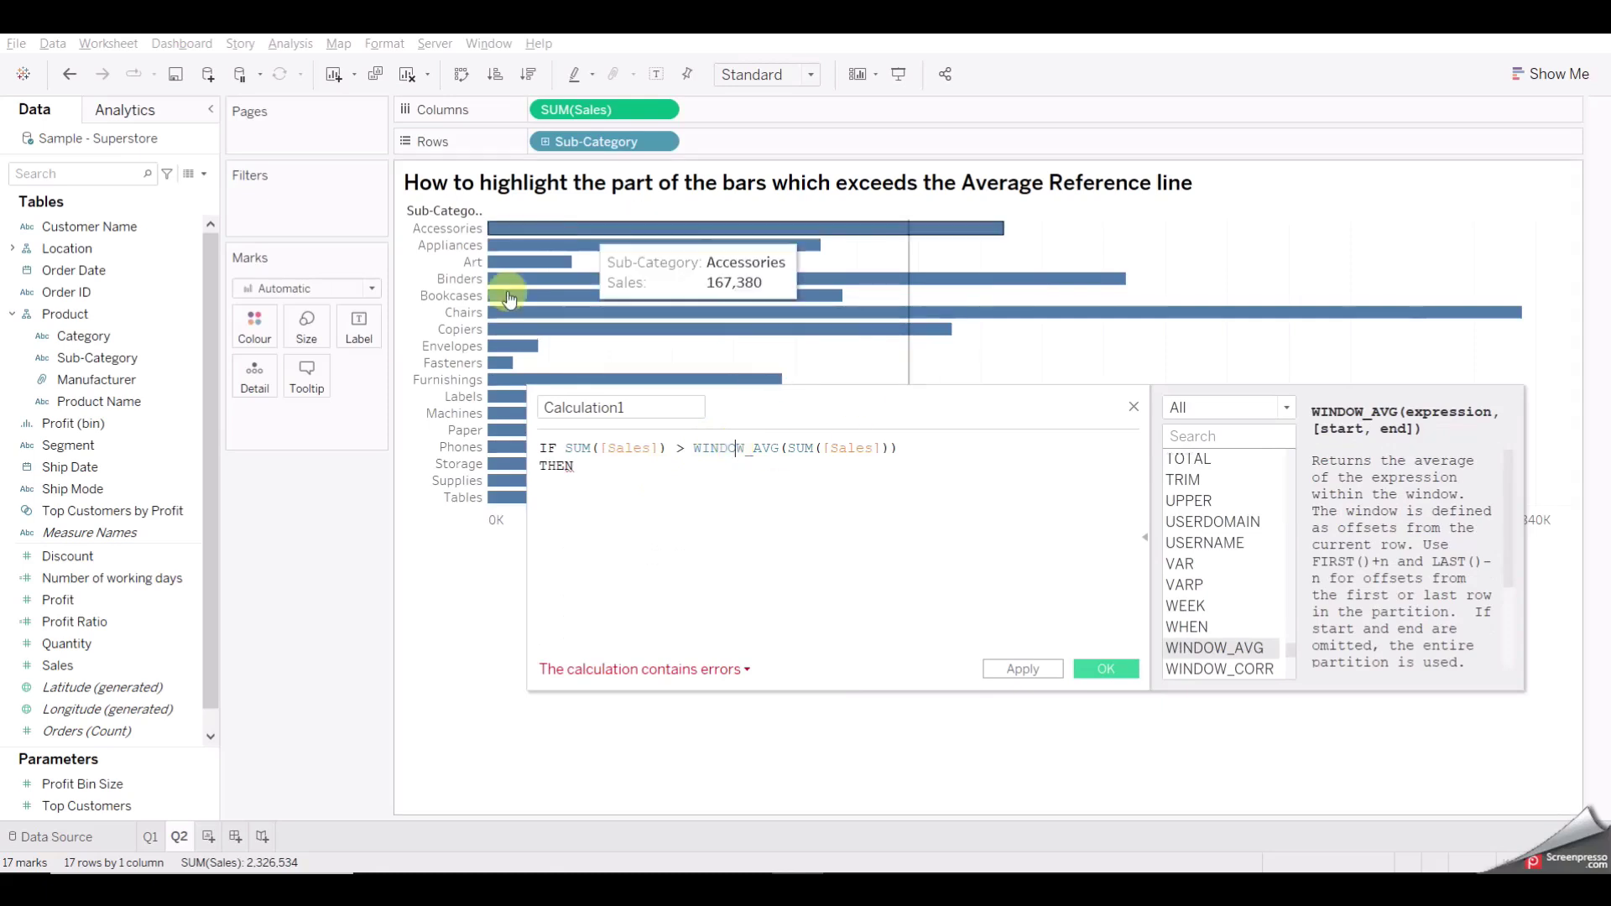
pyautogui.click(623, 477)
pyautogui.press('Return')
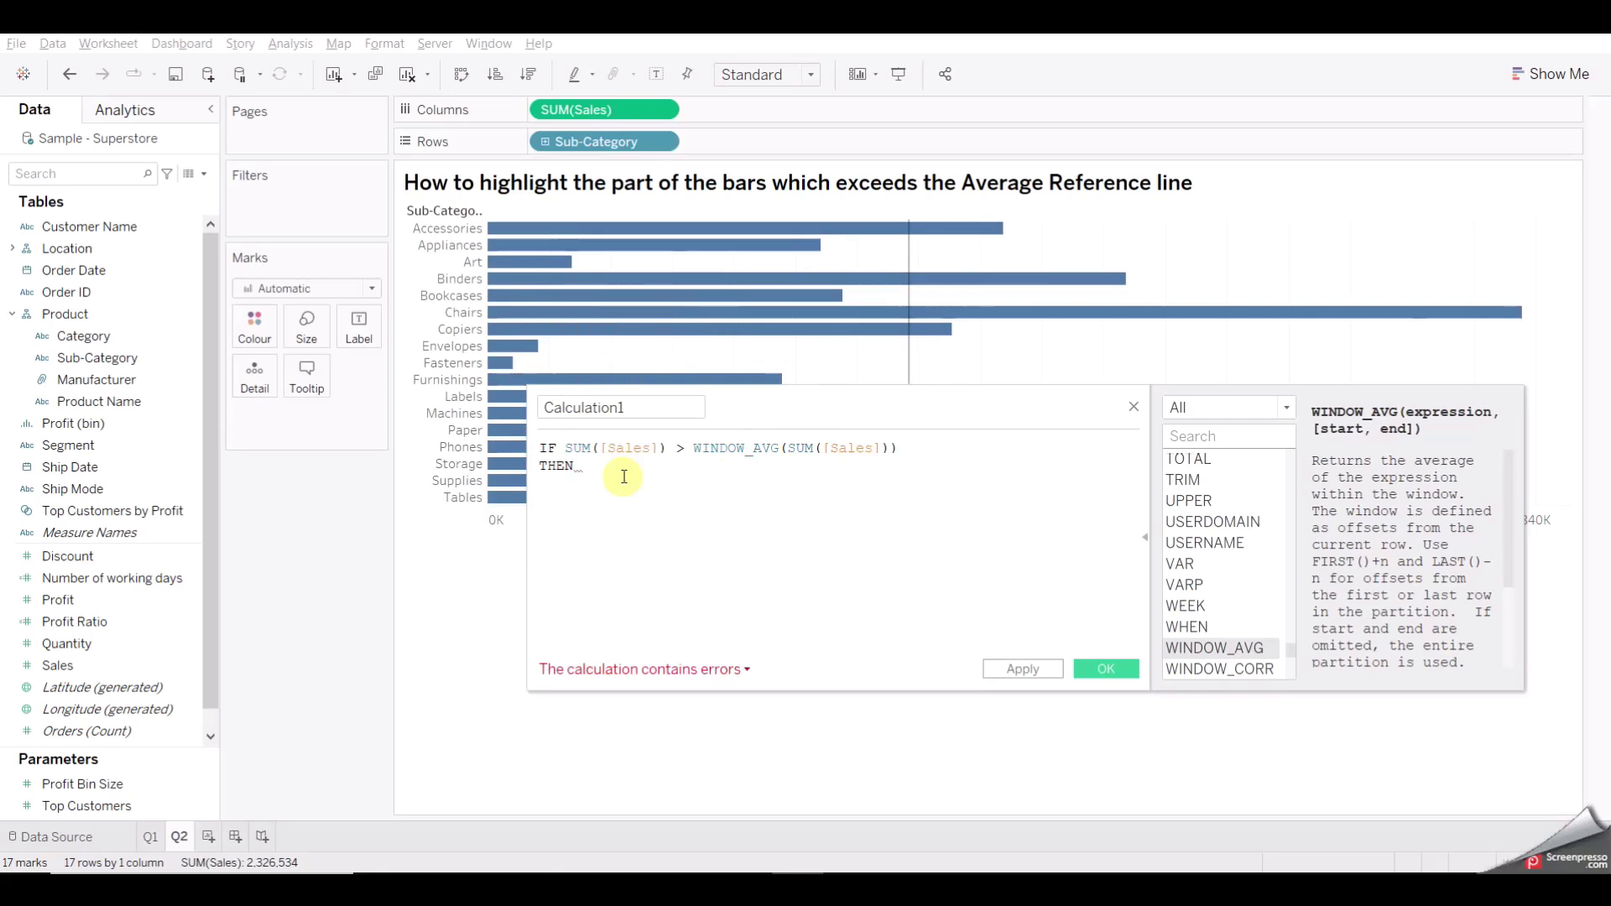
pyautogui.click(635, 451)
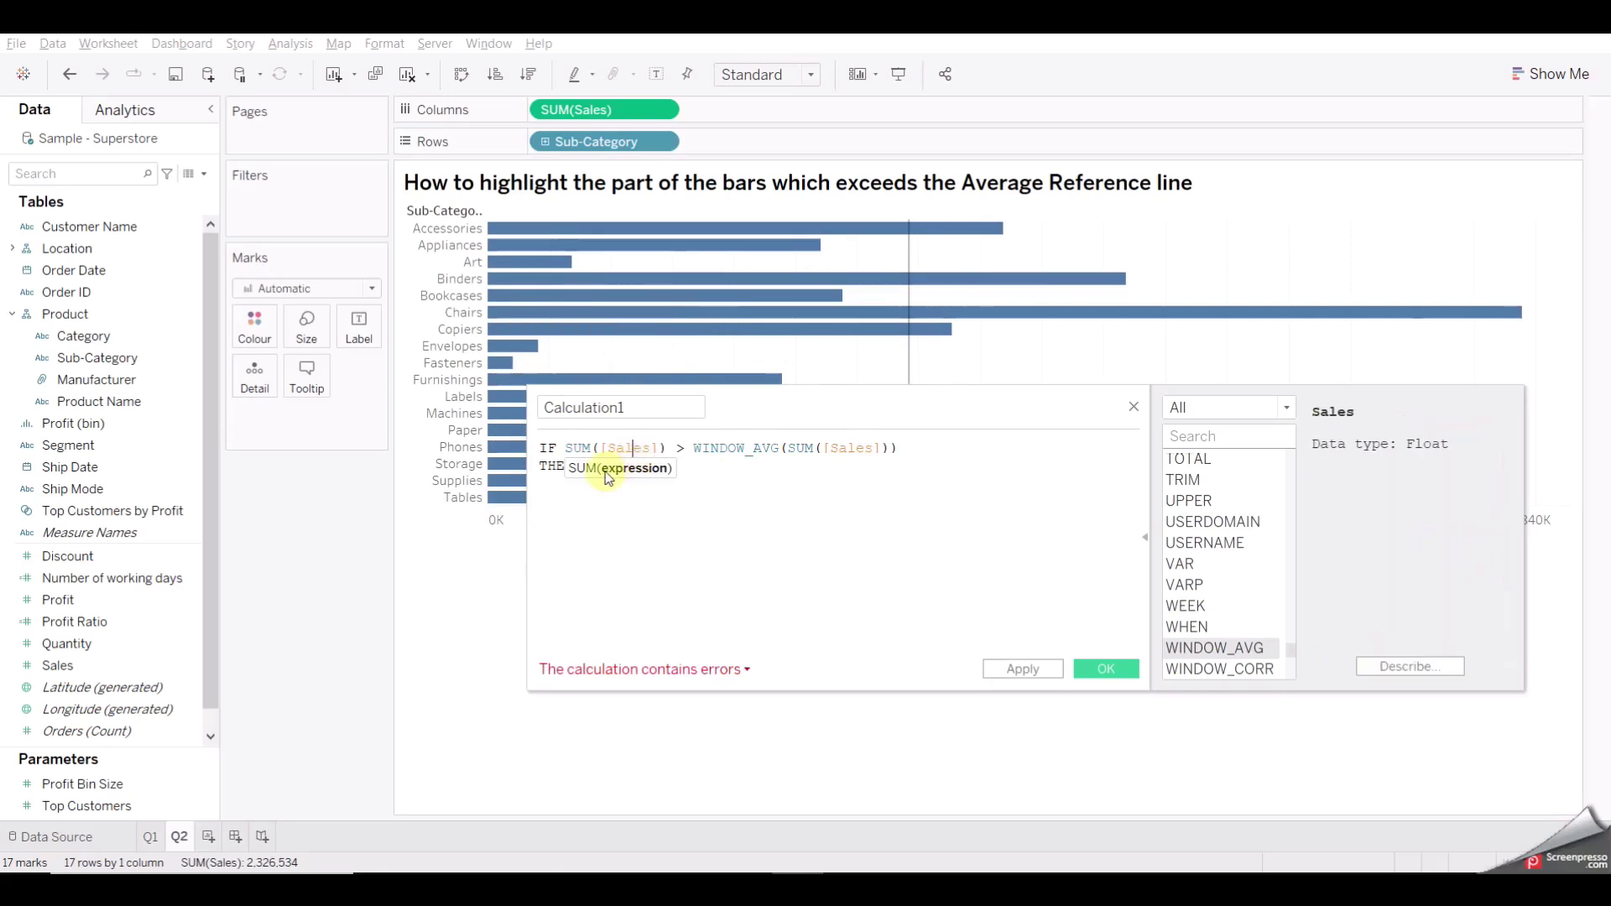
pyautogui.click(550, 466)
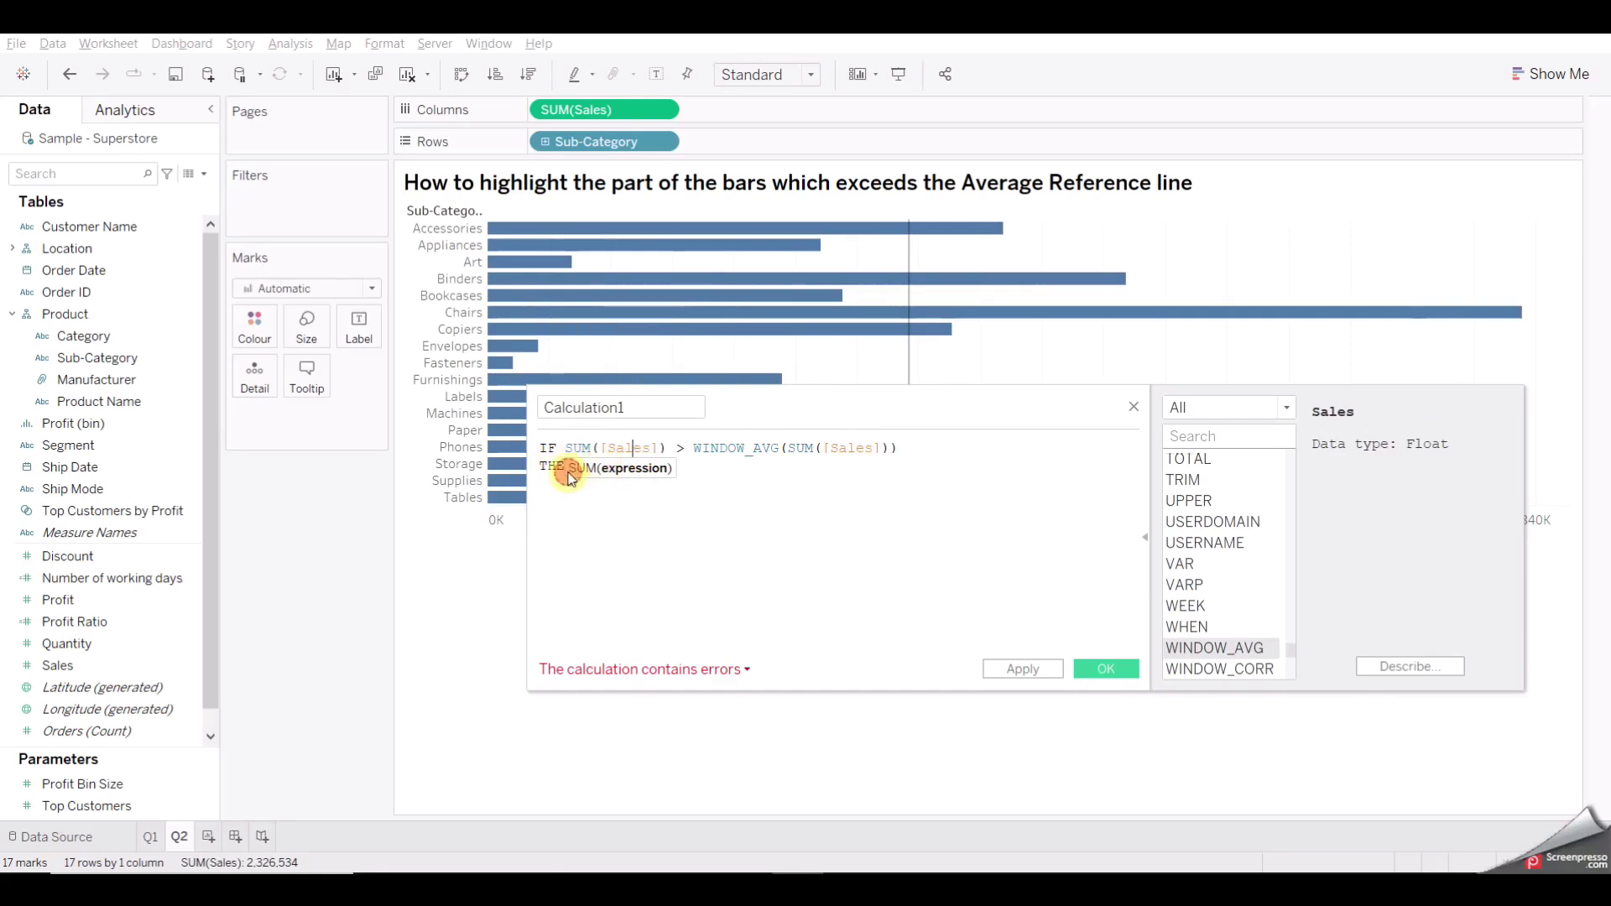
pyautogui.write('N')
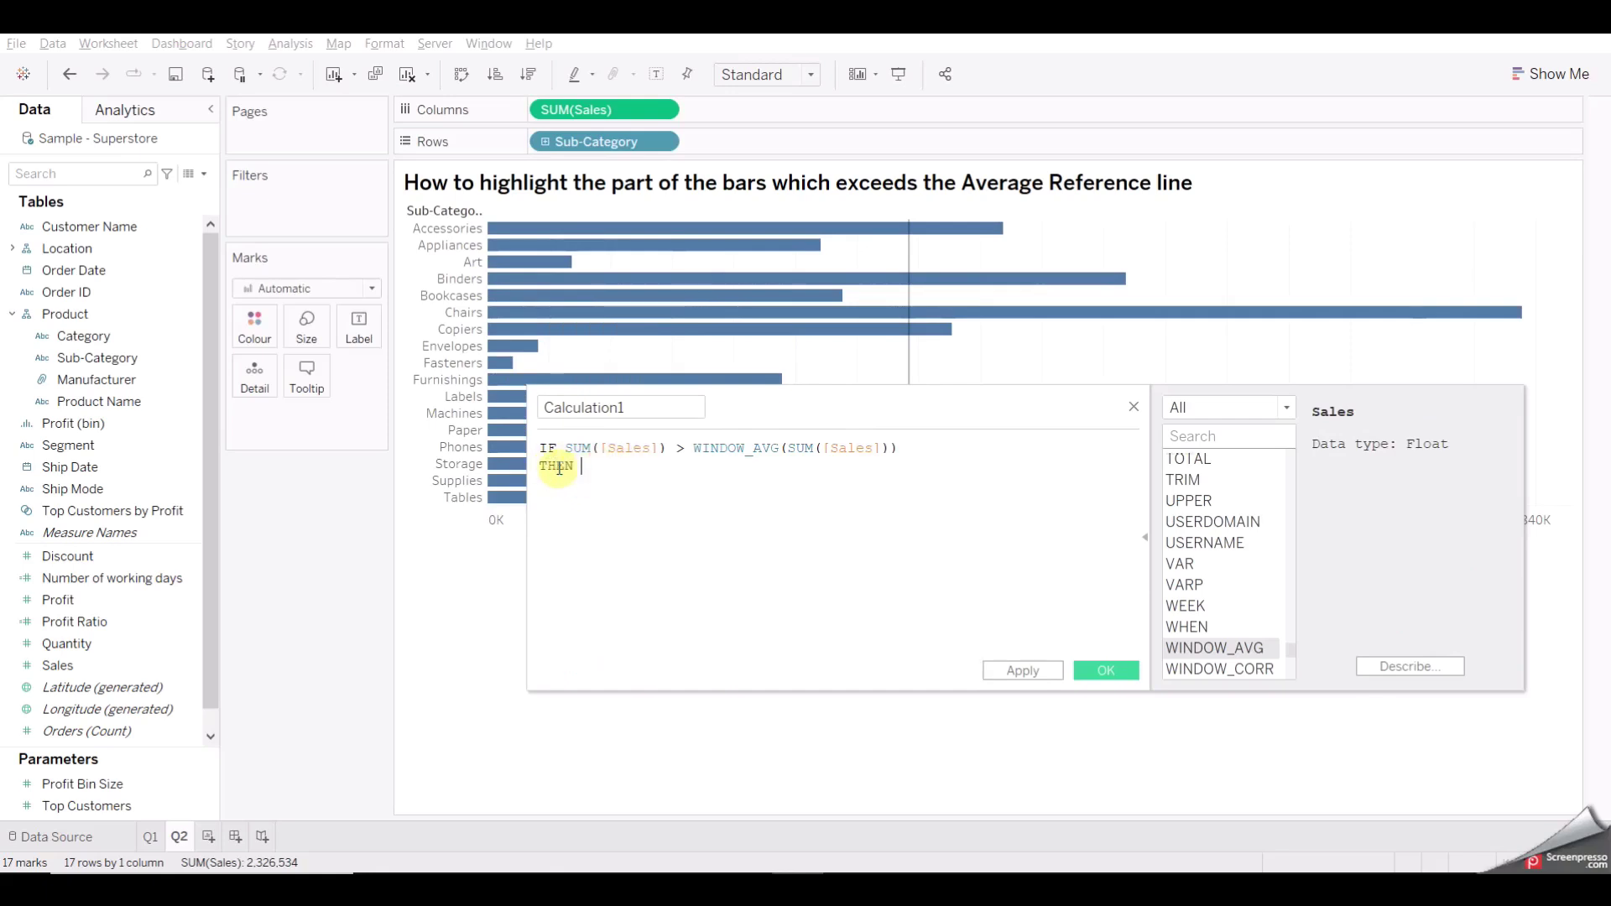
# - Make the THEN branch return WINDOW_AVG(SUM([Sales])) and begin a new formula line
pyautogui.write(' wind')
pyautogui.press('Return')
pyautogui.write('su')
pyautogui.press('Return')
pyautogui.write('sal))')
pyautogui.press('Return')
pyautogui.press('Right')
pyautogui.press('Return')
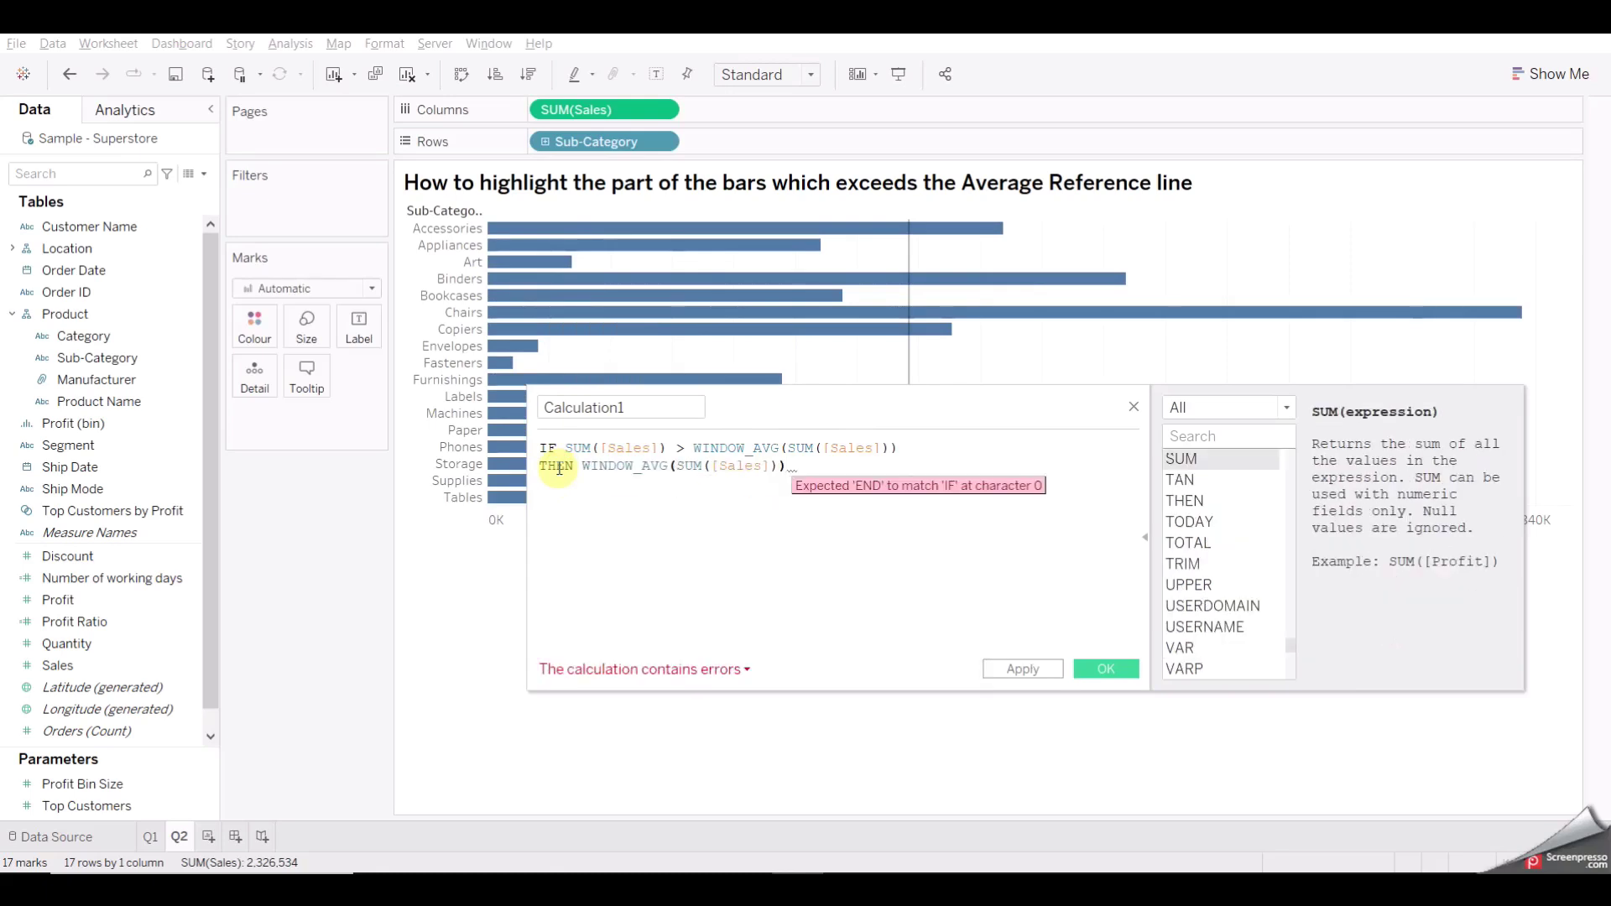
# - Complete the formula with ELSE NULL and a closing END
pyautogui.write('else')
pyautogui.press('Return')
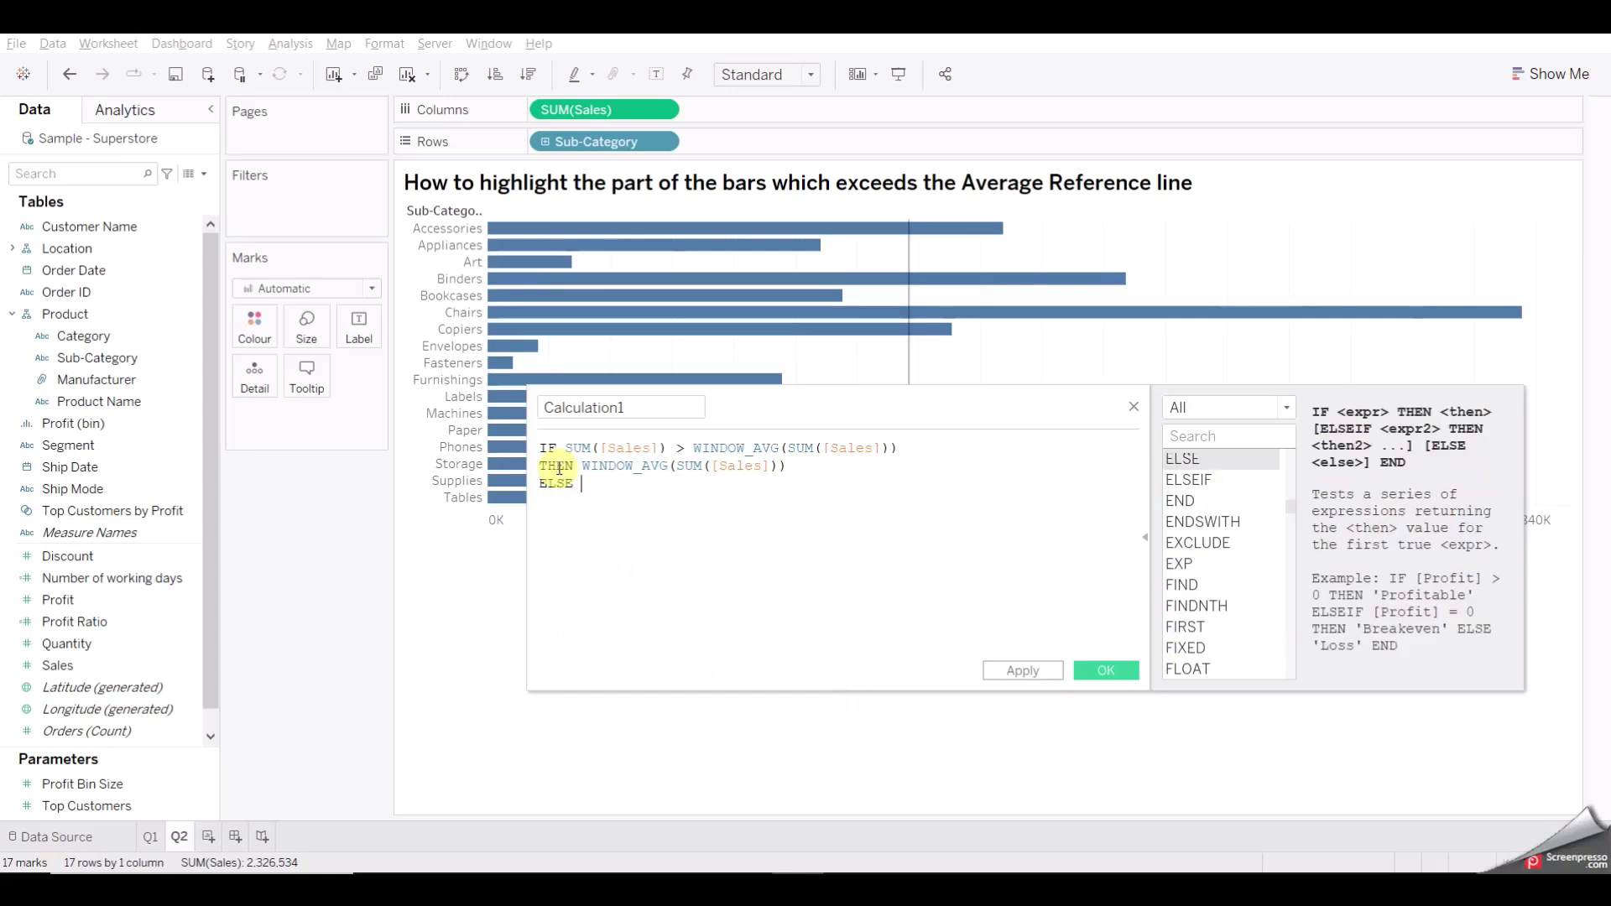
pyautogui.write('nul')
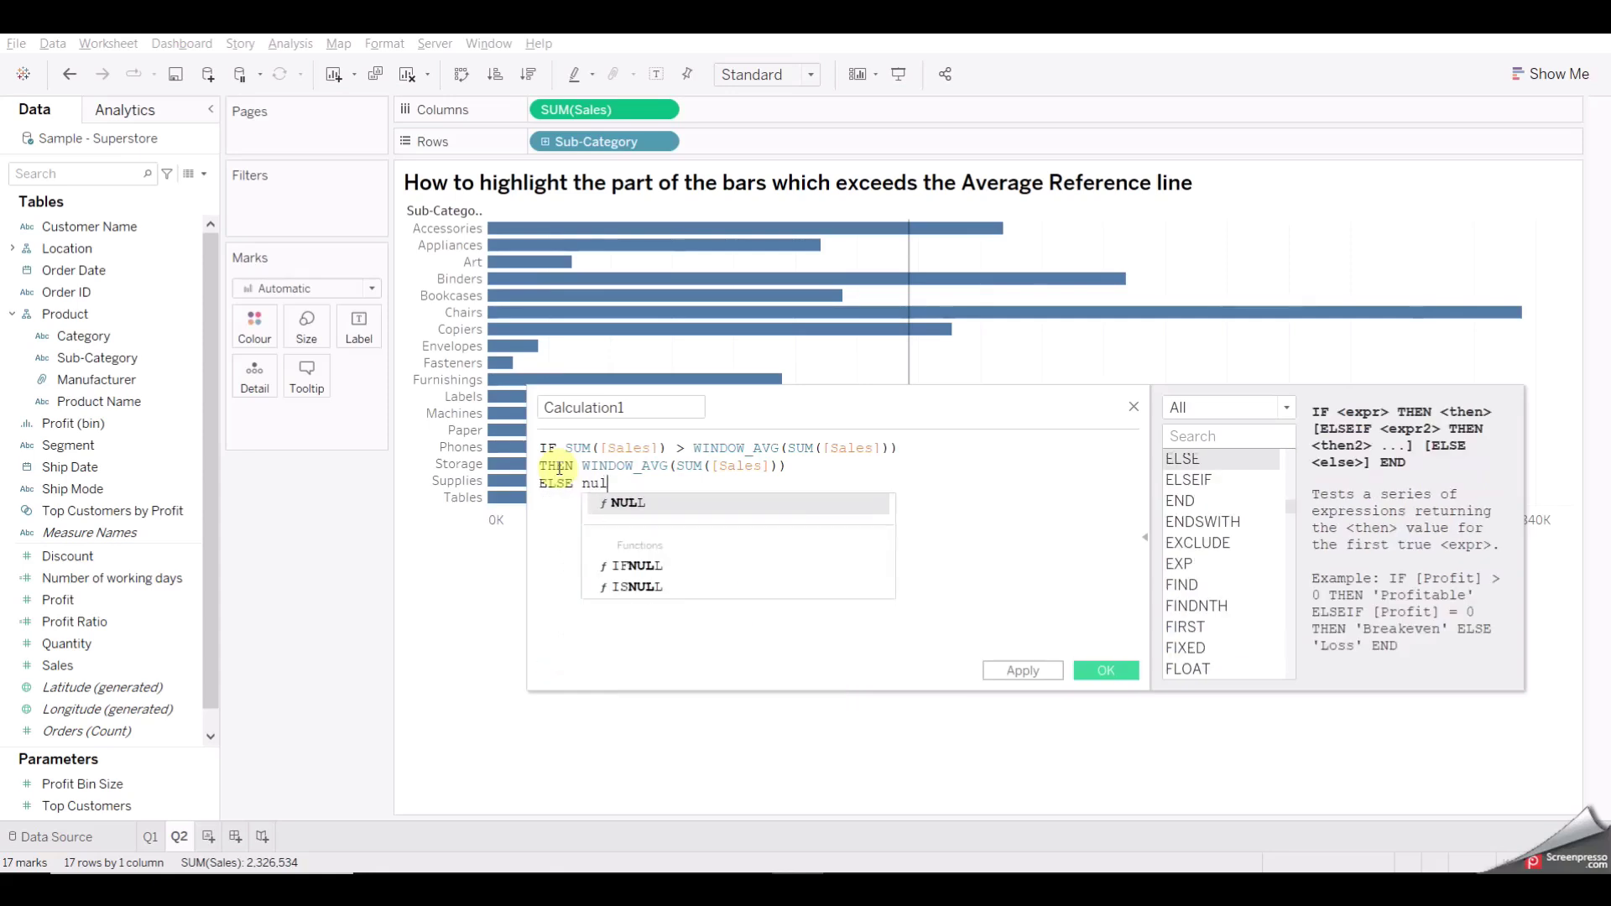
pyautogui.press('Return')
pyautogui.write('end')
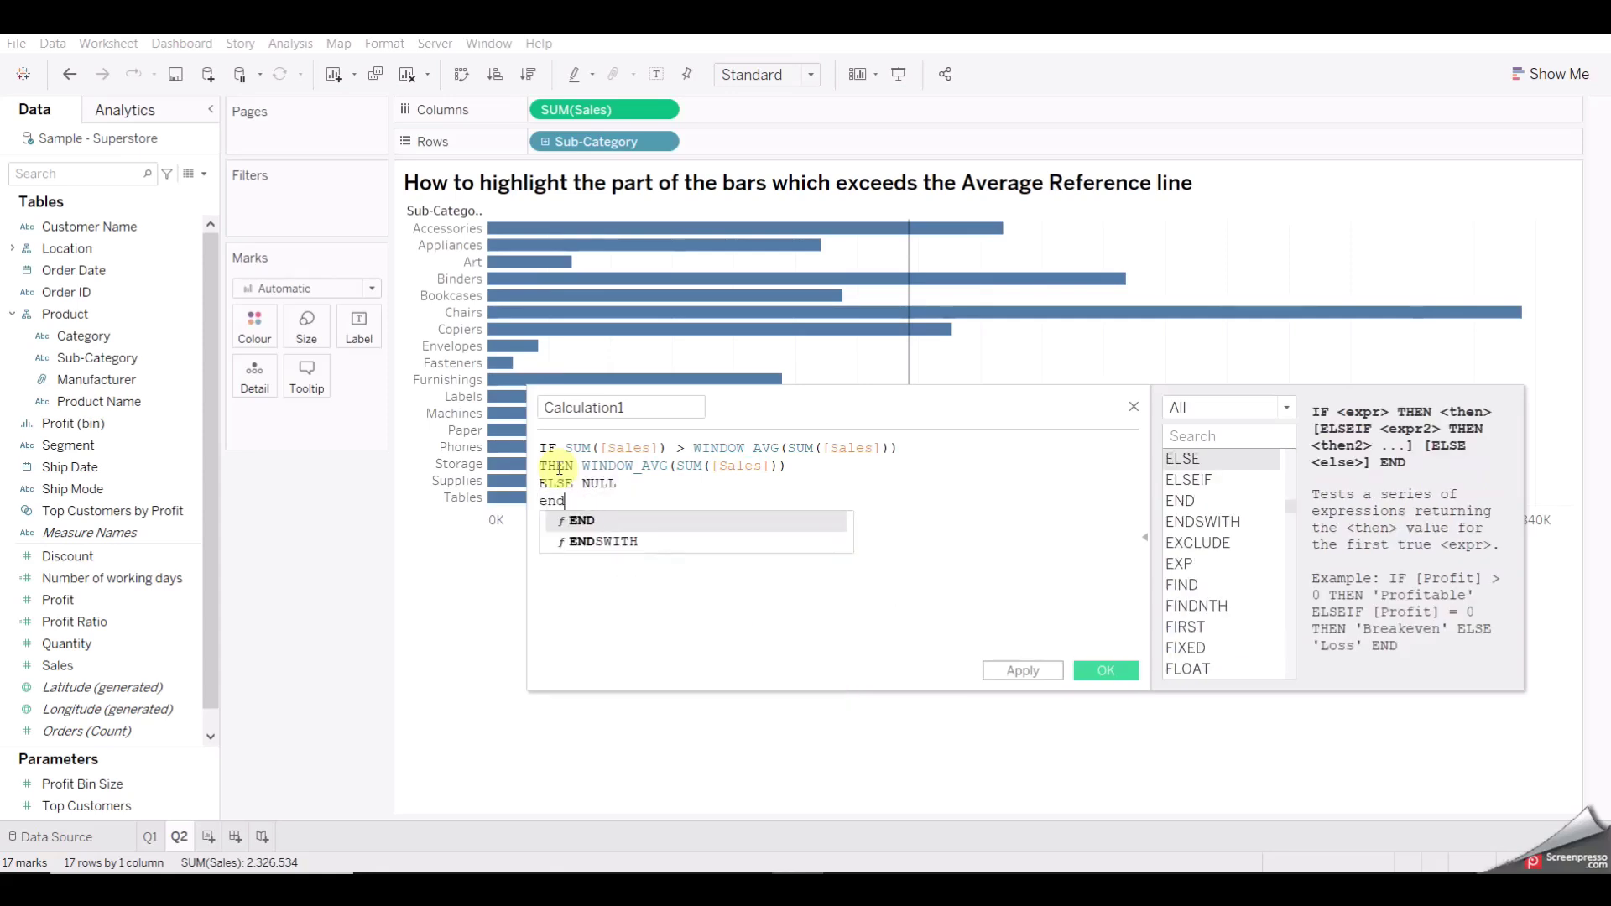
pyautogui.press('Return')
# - Name the calculated field Window_avg and save it
pyautogui.doubleClick(634, 407)
pyautogui.press('BackSpace')
pyautogui.write('Window_avg')
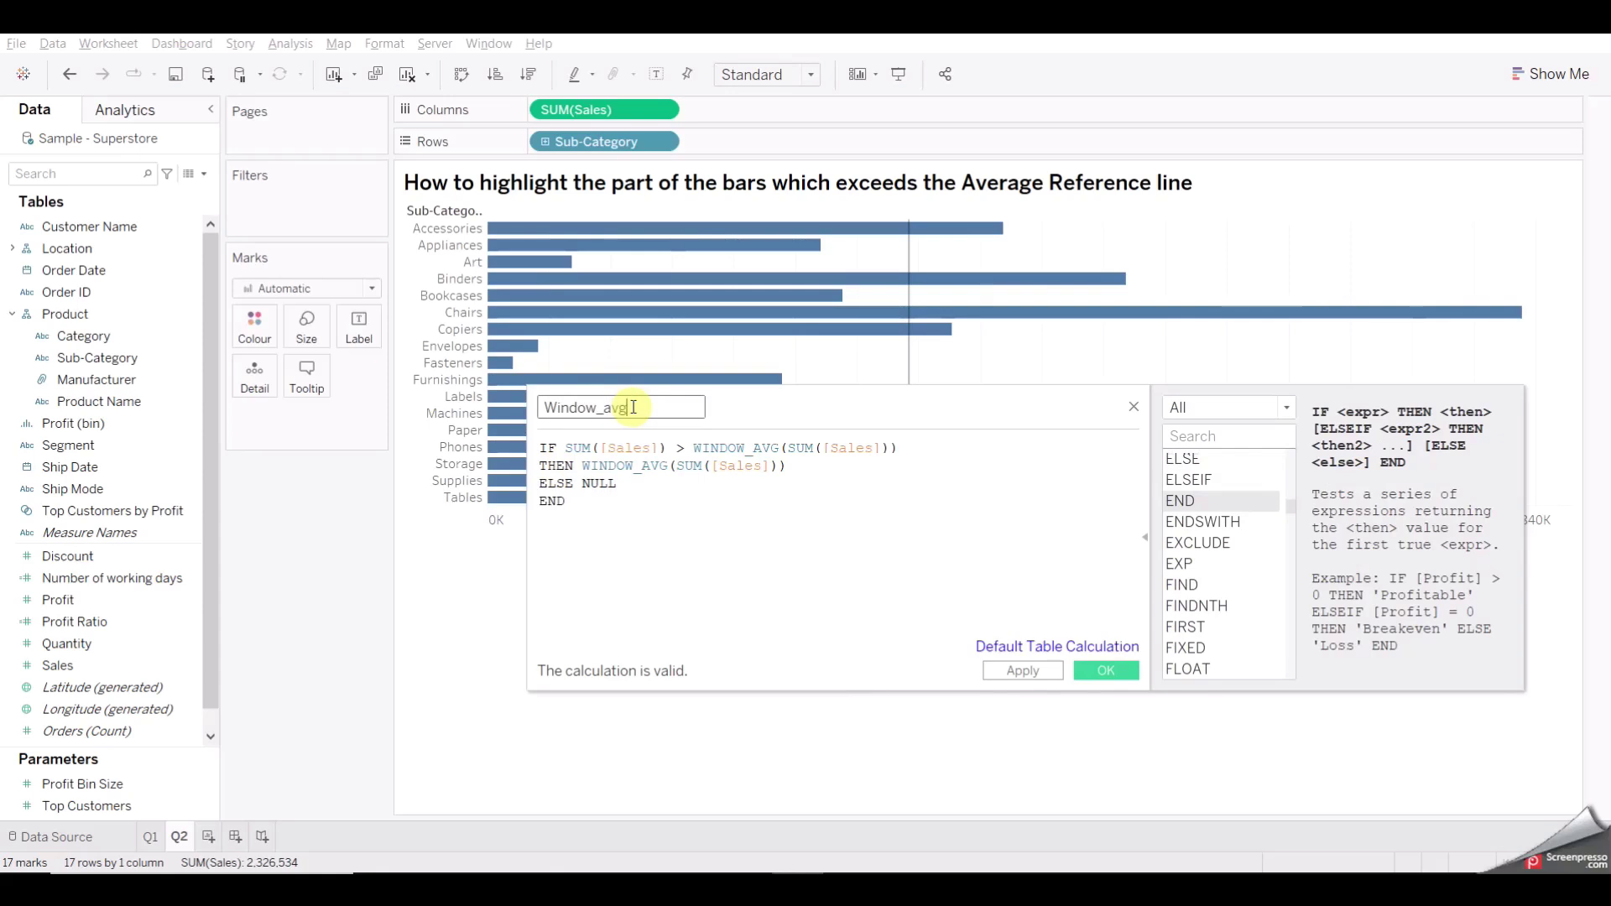
pyautogui.click(1091, 668)
# - Colour the sub-category bars by Window_avg and make that colour field discrete
pyautogui.moveTo(101, 686); pyautogui.dragTo(254, 329)
pyautogui.click(254, 329)
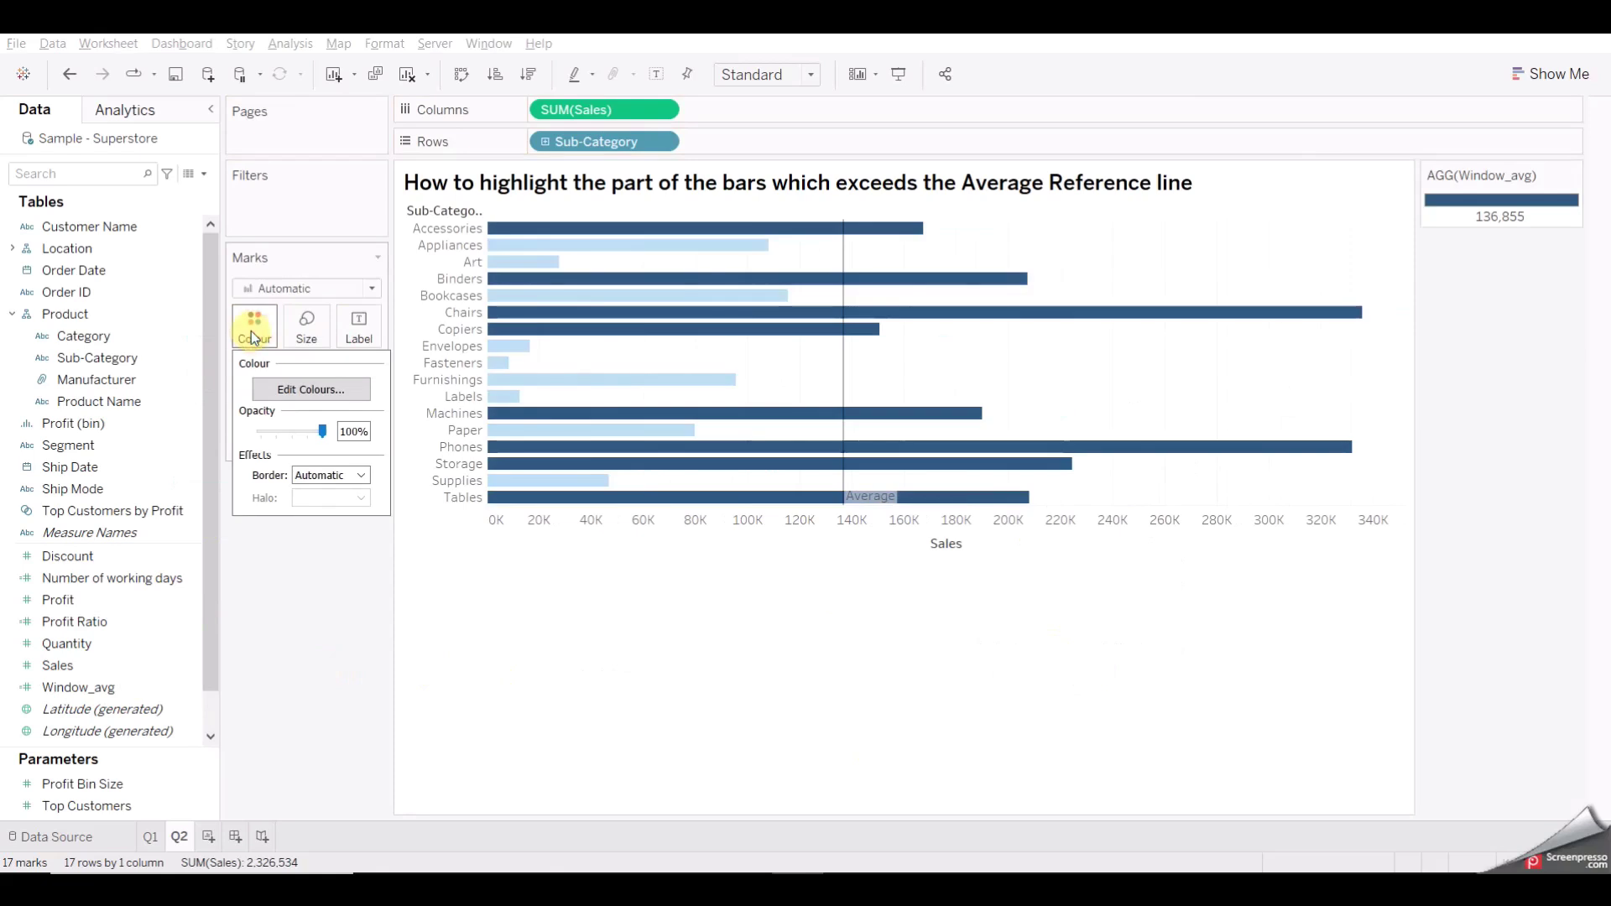
pyautogui.click(338, 391)
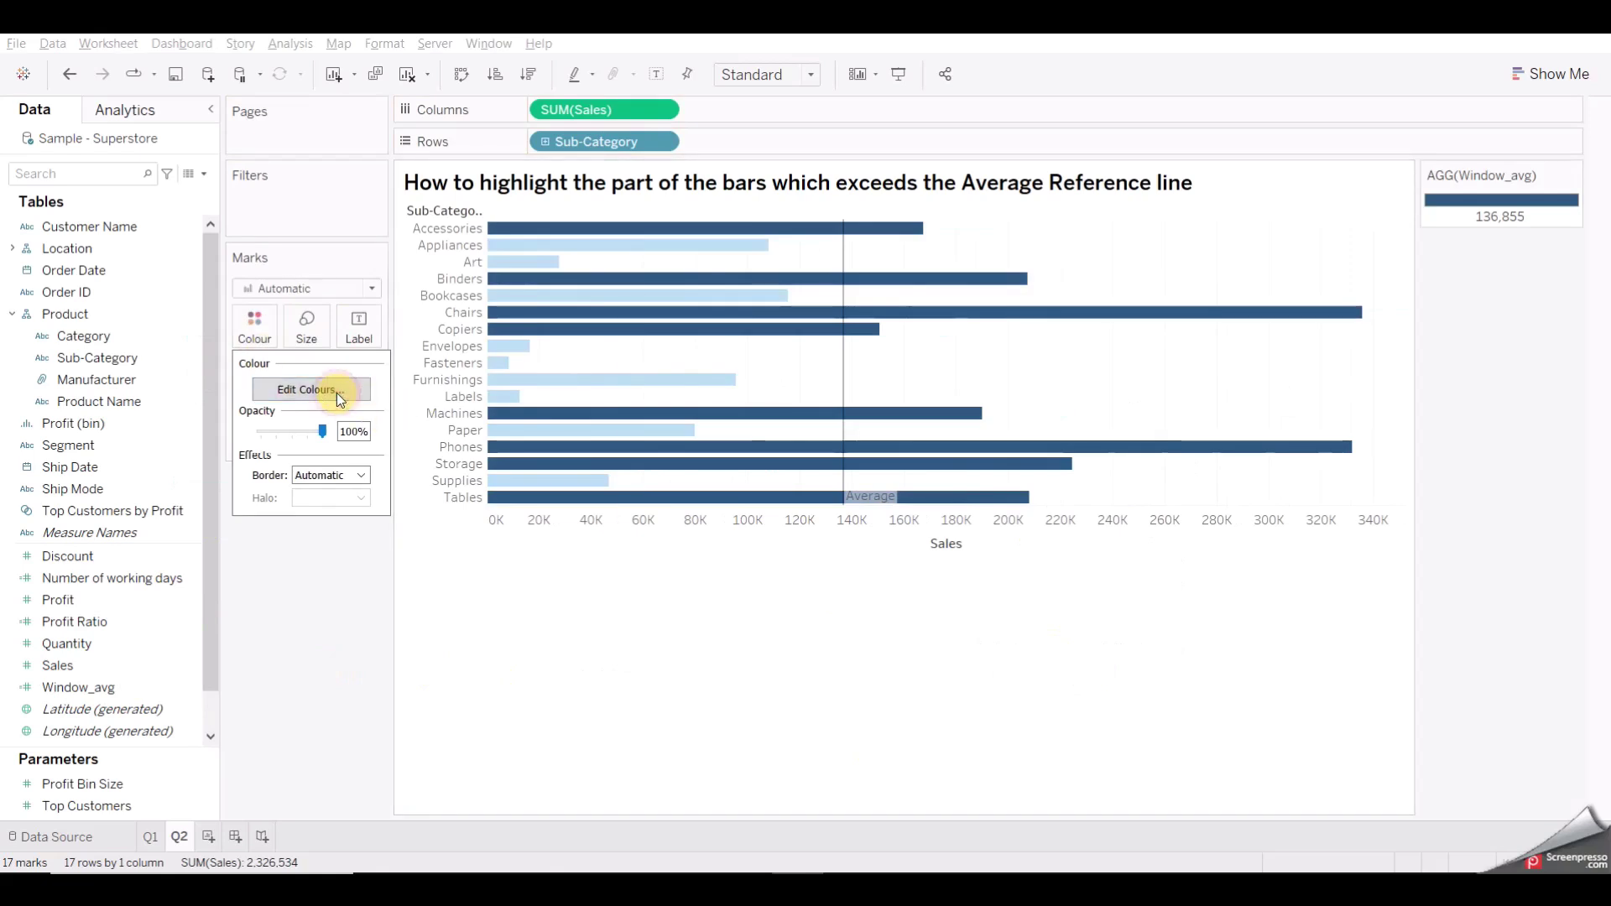
pyautogui.click(850, 553)
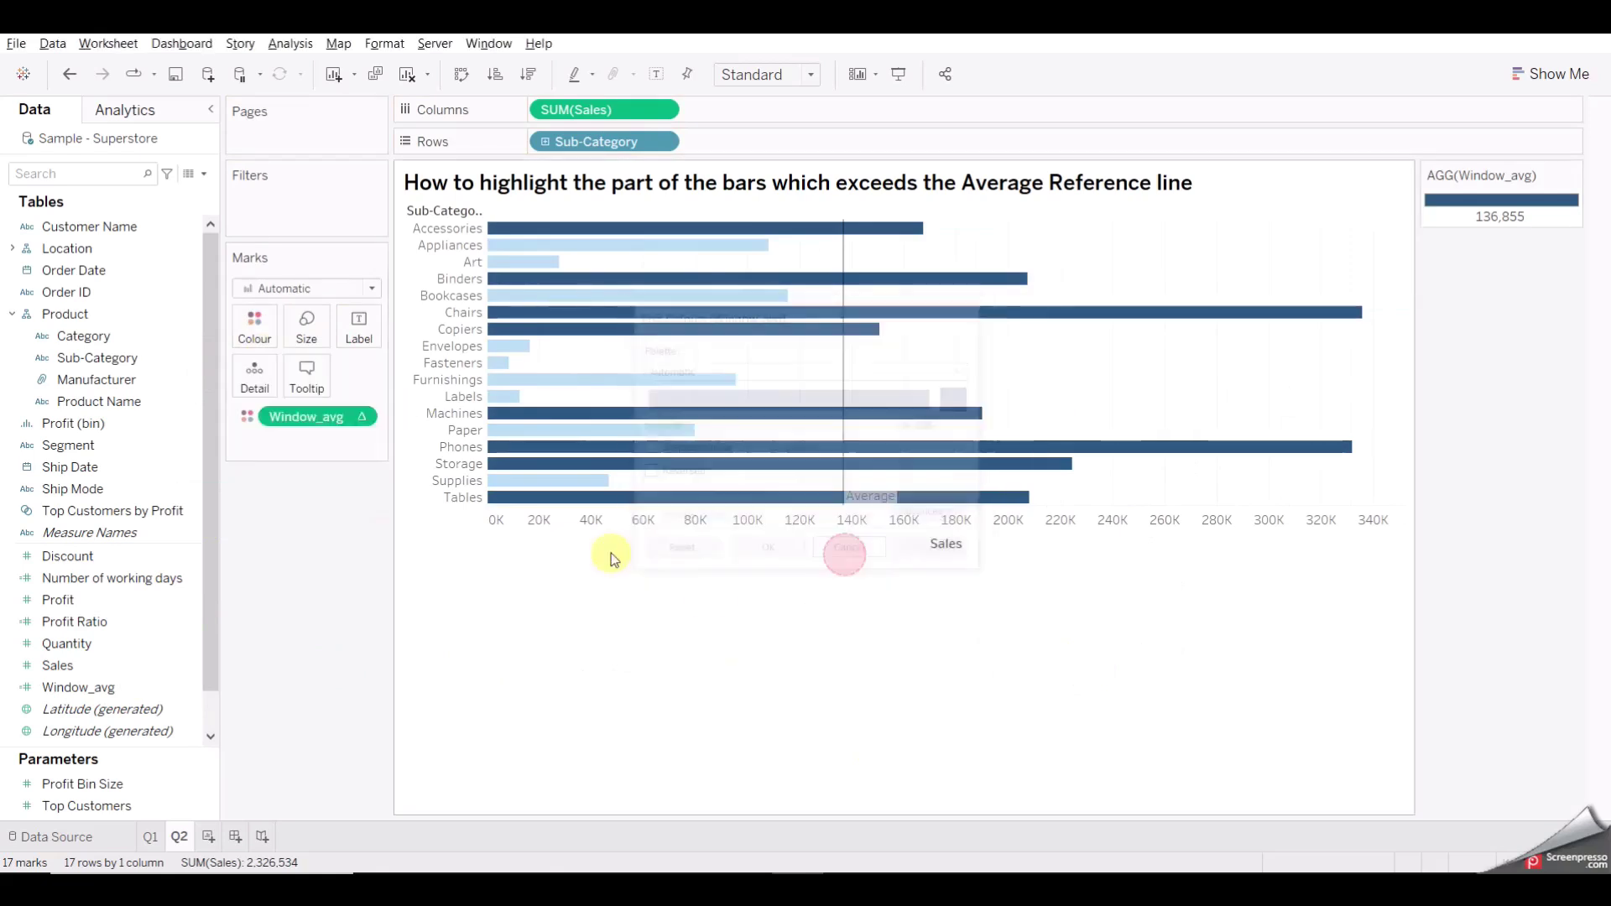
pyautogui.click(363, 417)
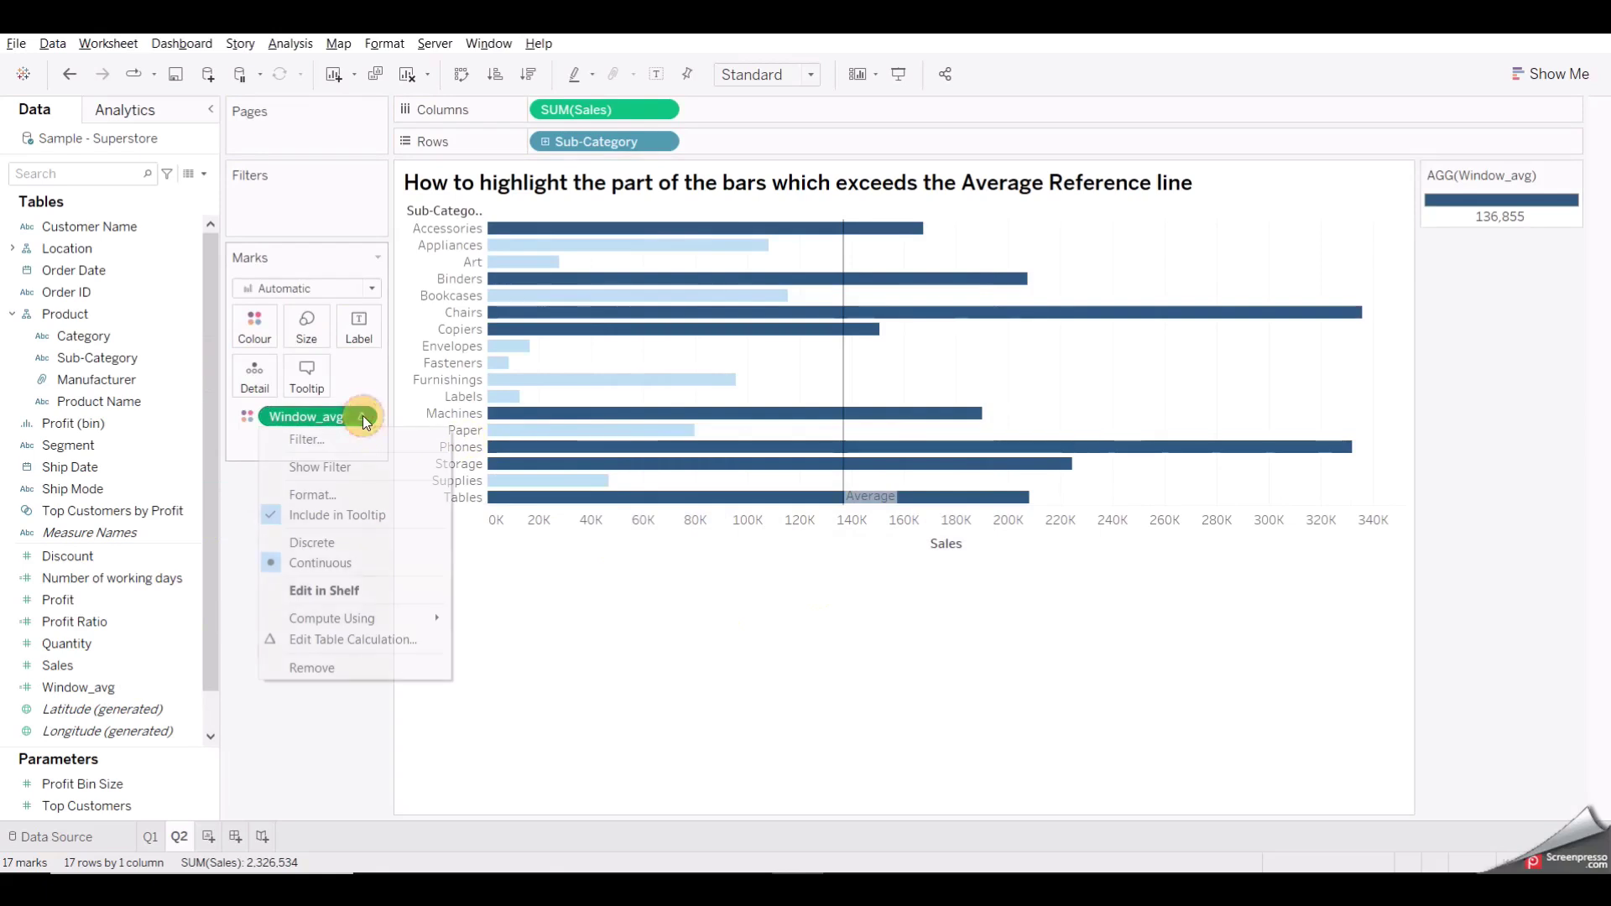
pyautogui.click(348, 541)
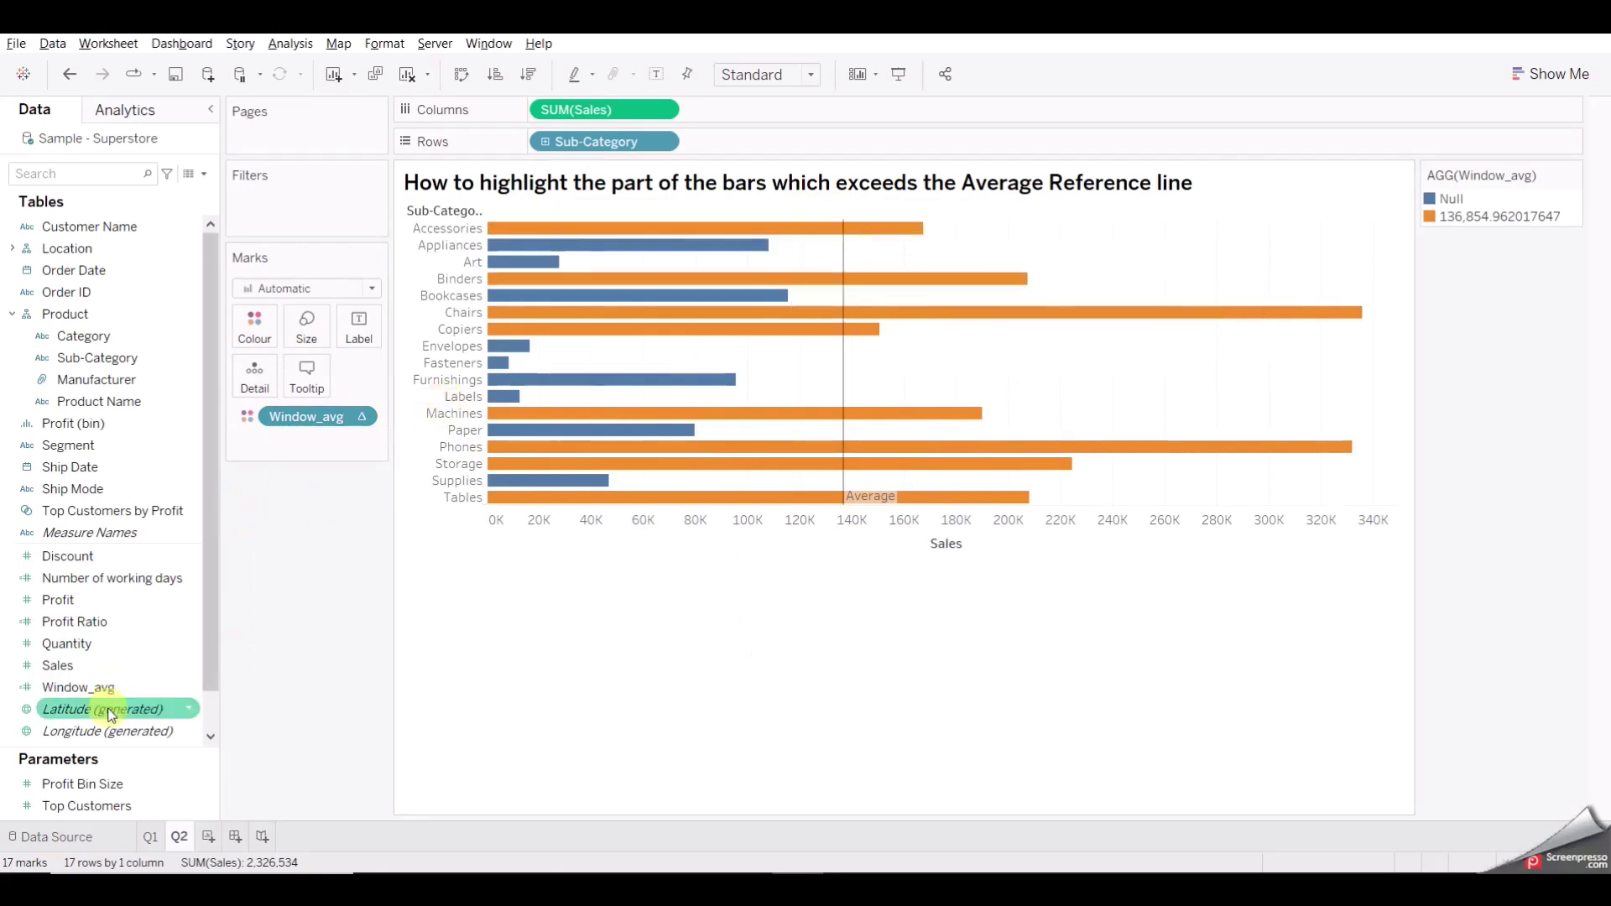
# - Add Window_avg to Columns beside SUM(Sales) and combine the two measures as a dual axis
pyautogui.moveTo(107, 692); pyautogui.dragTo(789, 114)
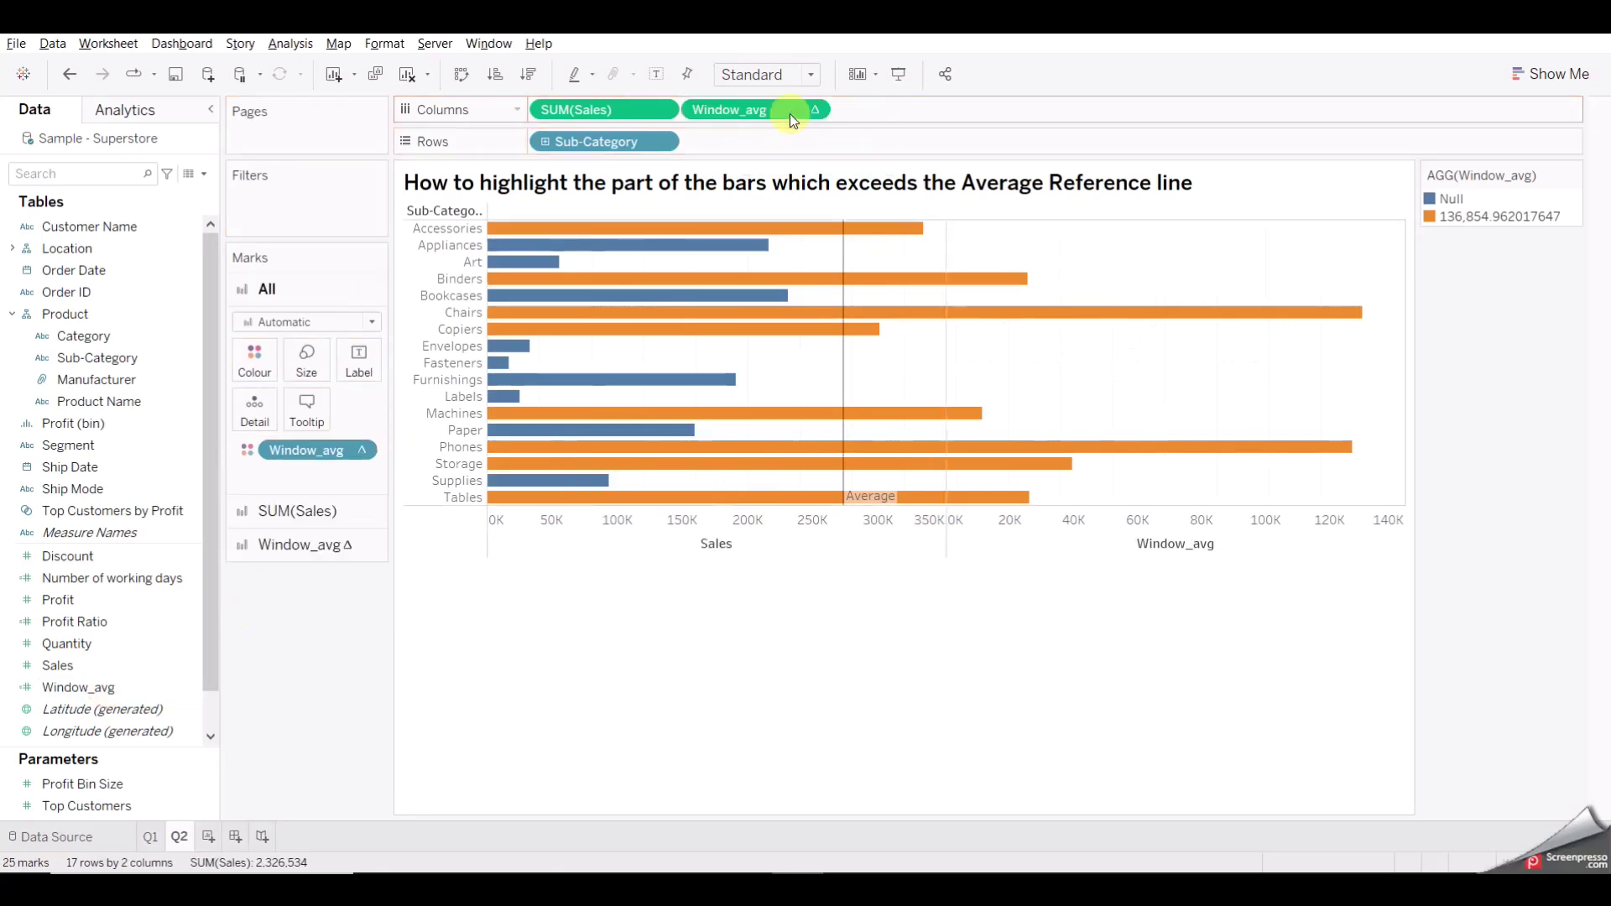
pyautogui.click(813, 110)
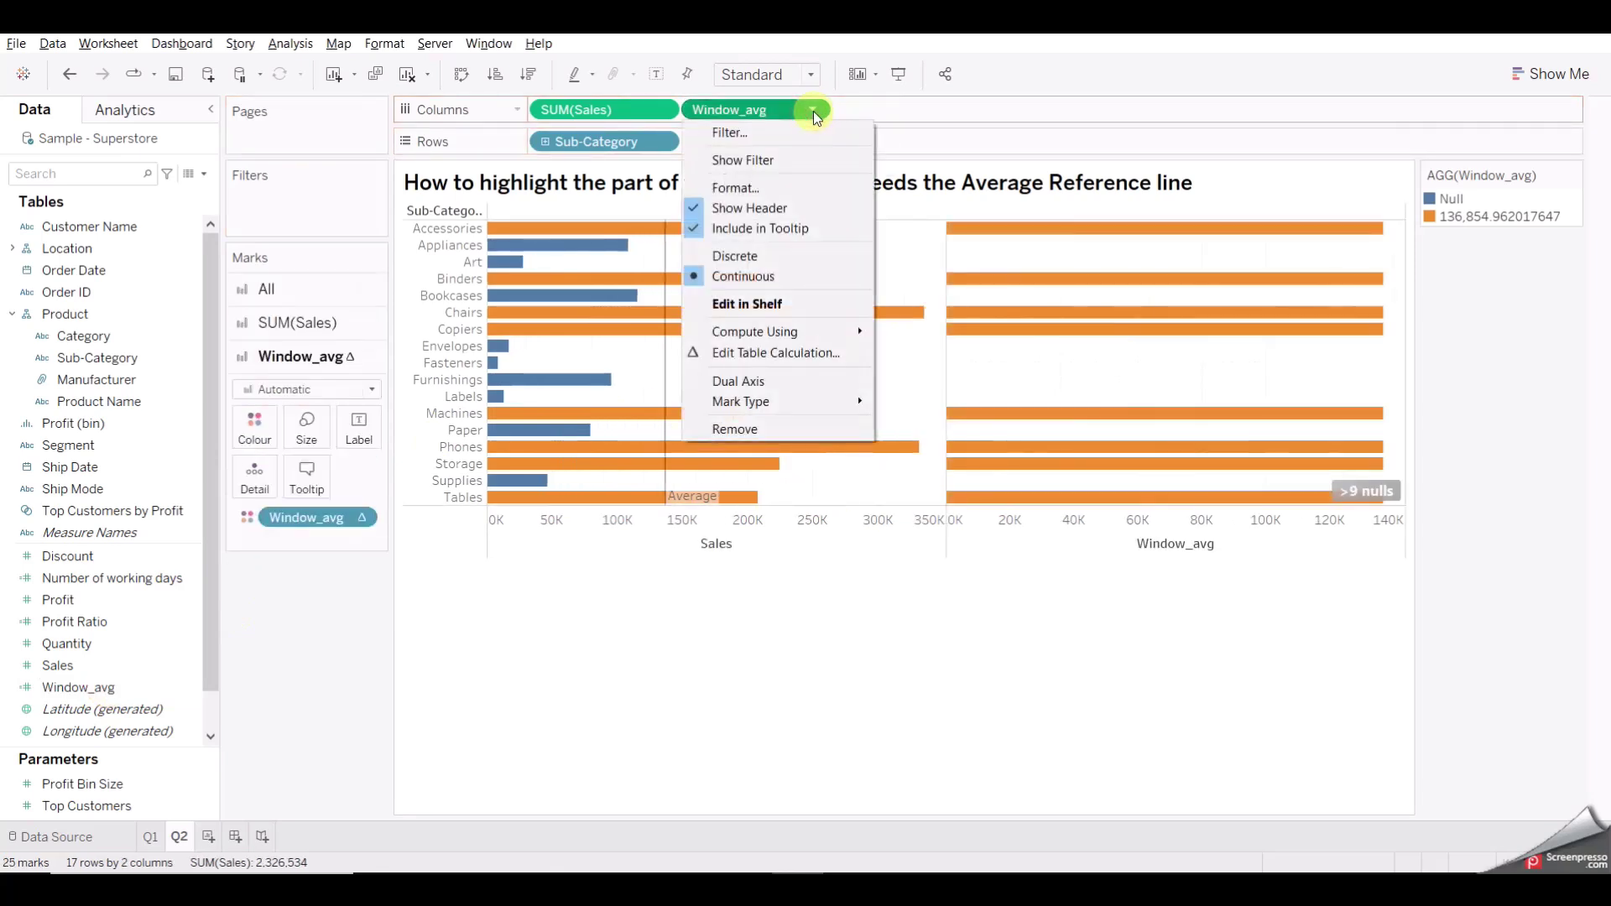
pyautogui.click(770, 381)
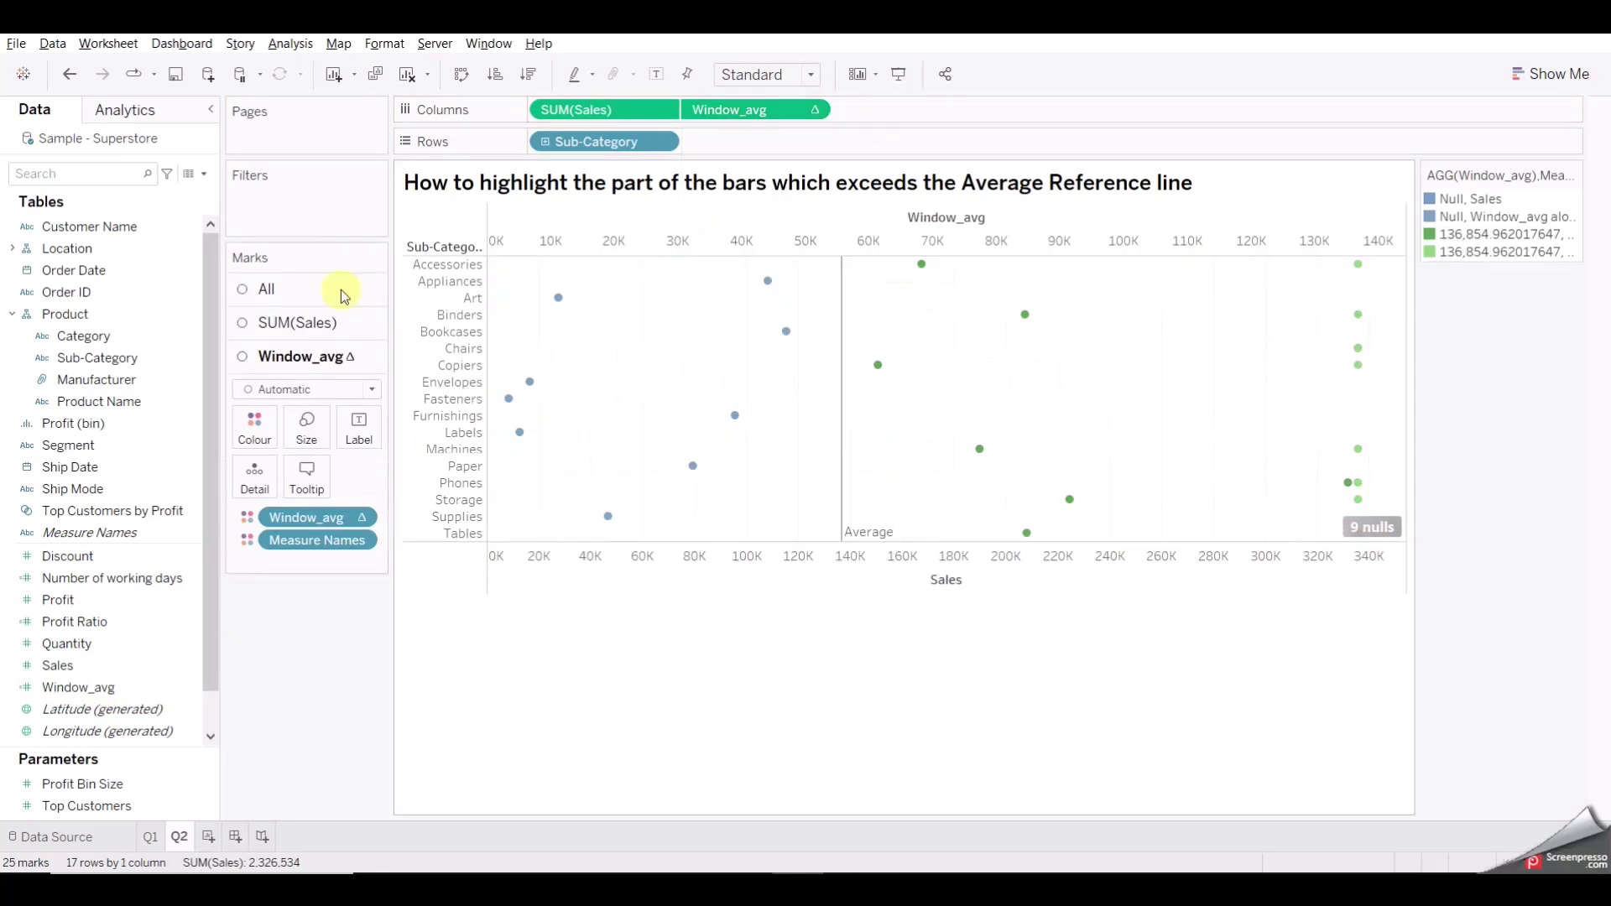
# - Set the mark type to Bar for both SUM(Sales) and Window_avg
pyautogui.click(333, 327)
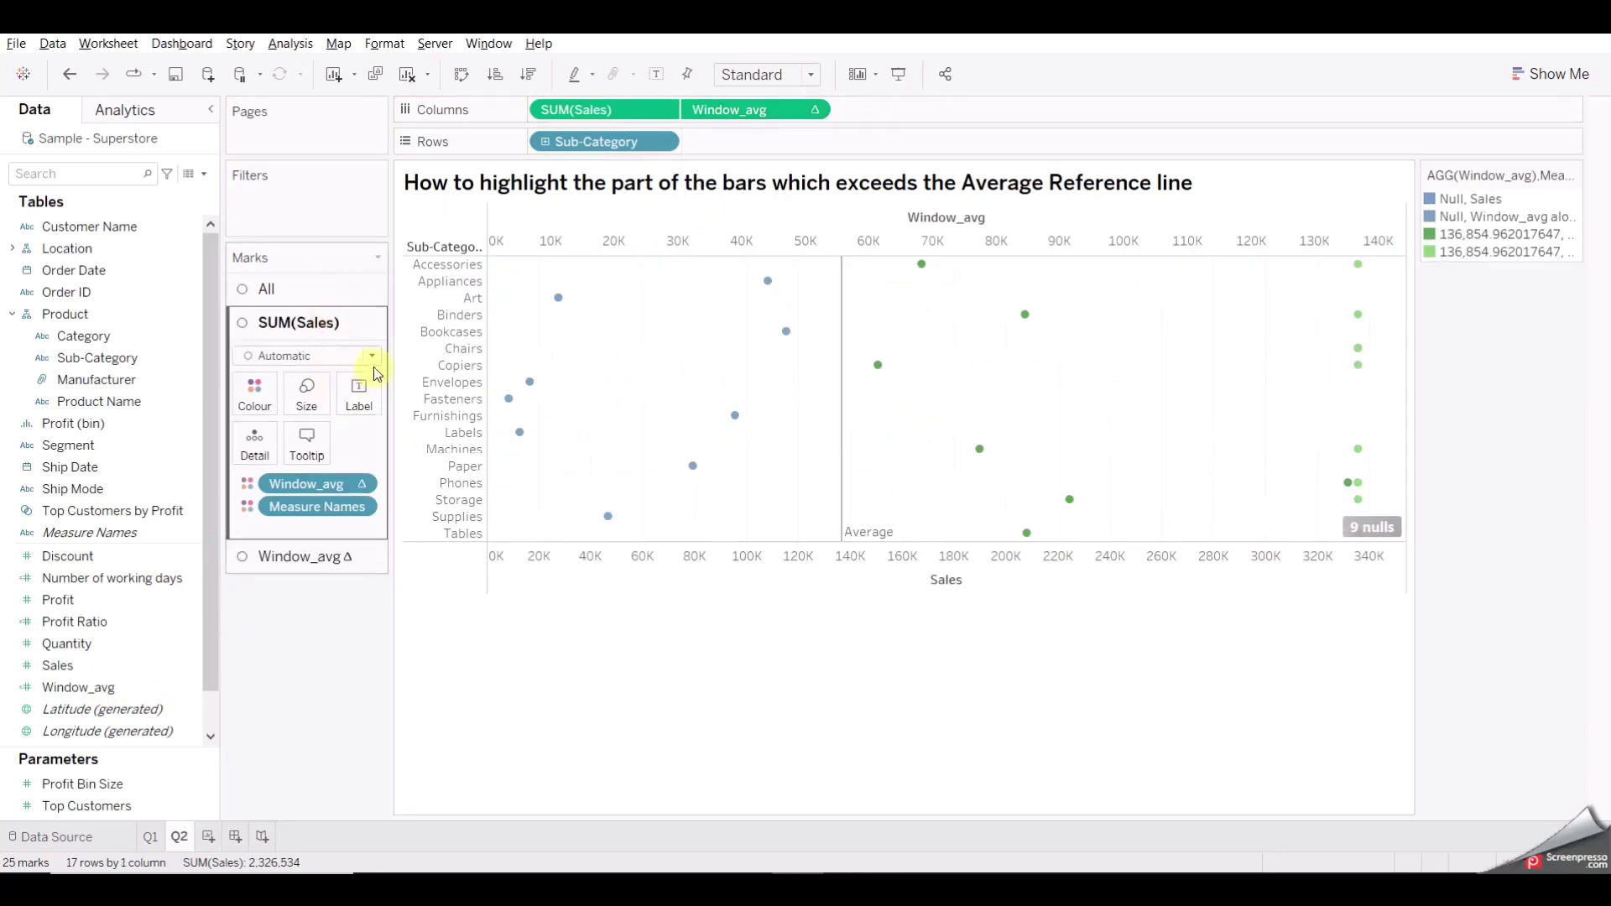
pyautogui.click(373, 357)
pyautogui.click(346, 399)
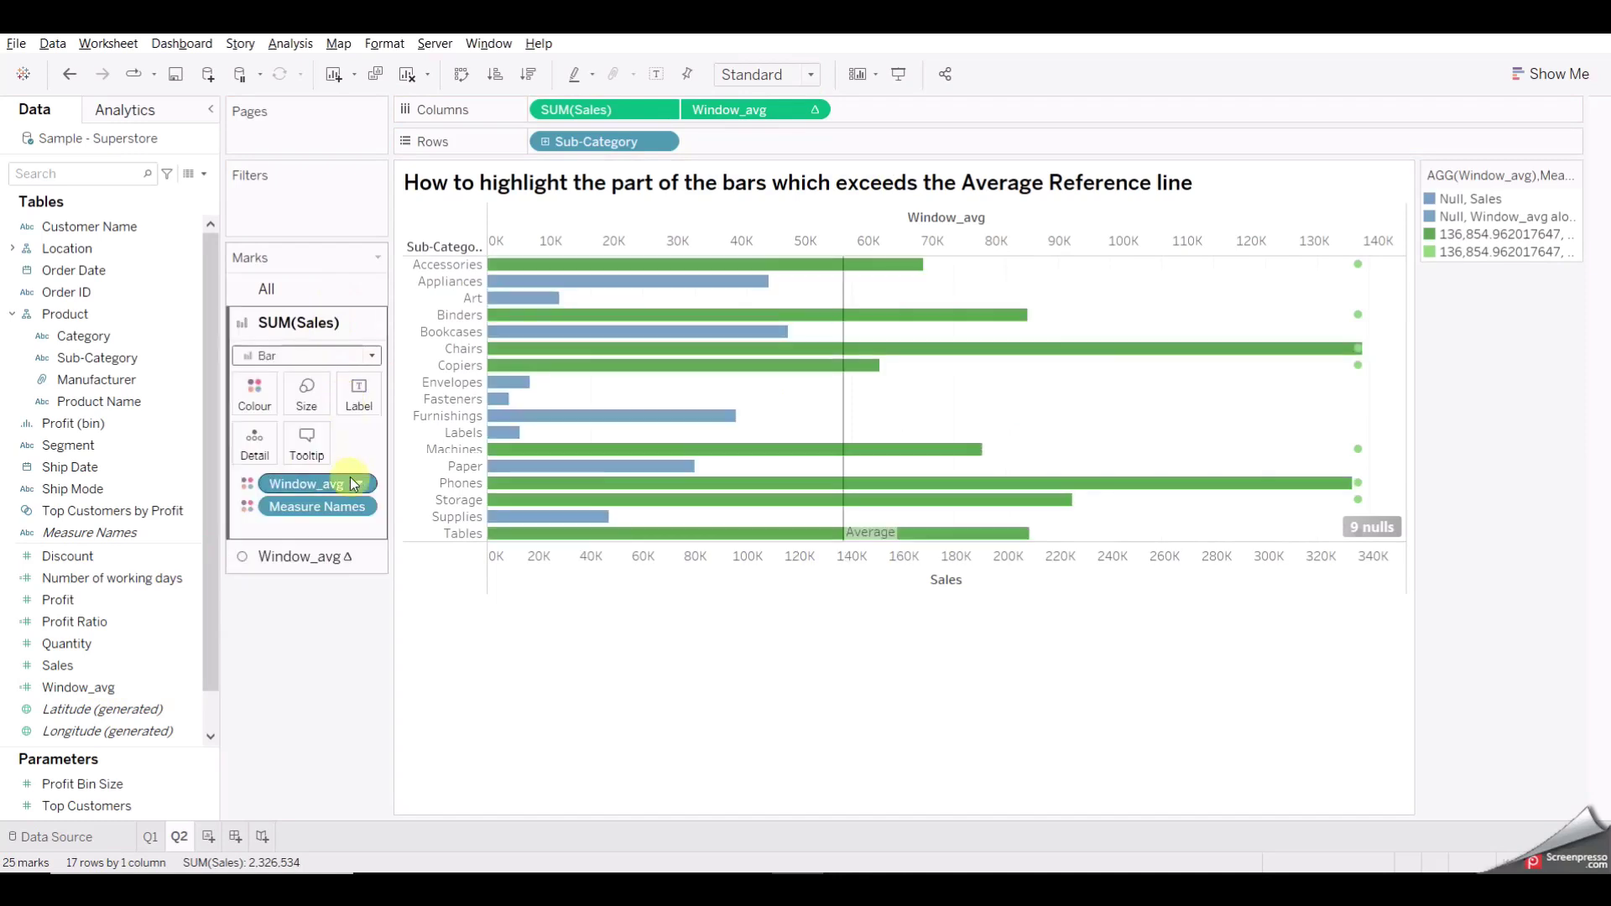
pyautogui.click(341, 560)
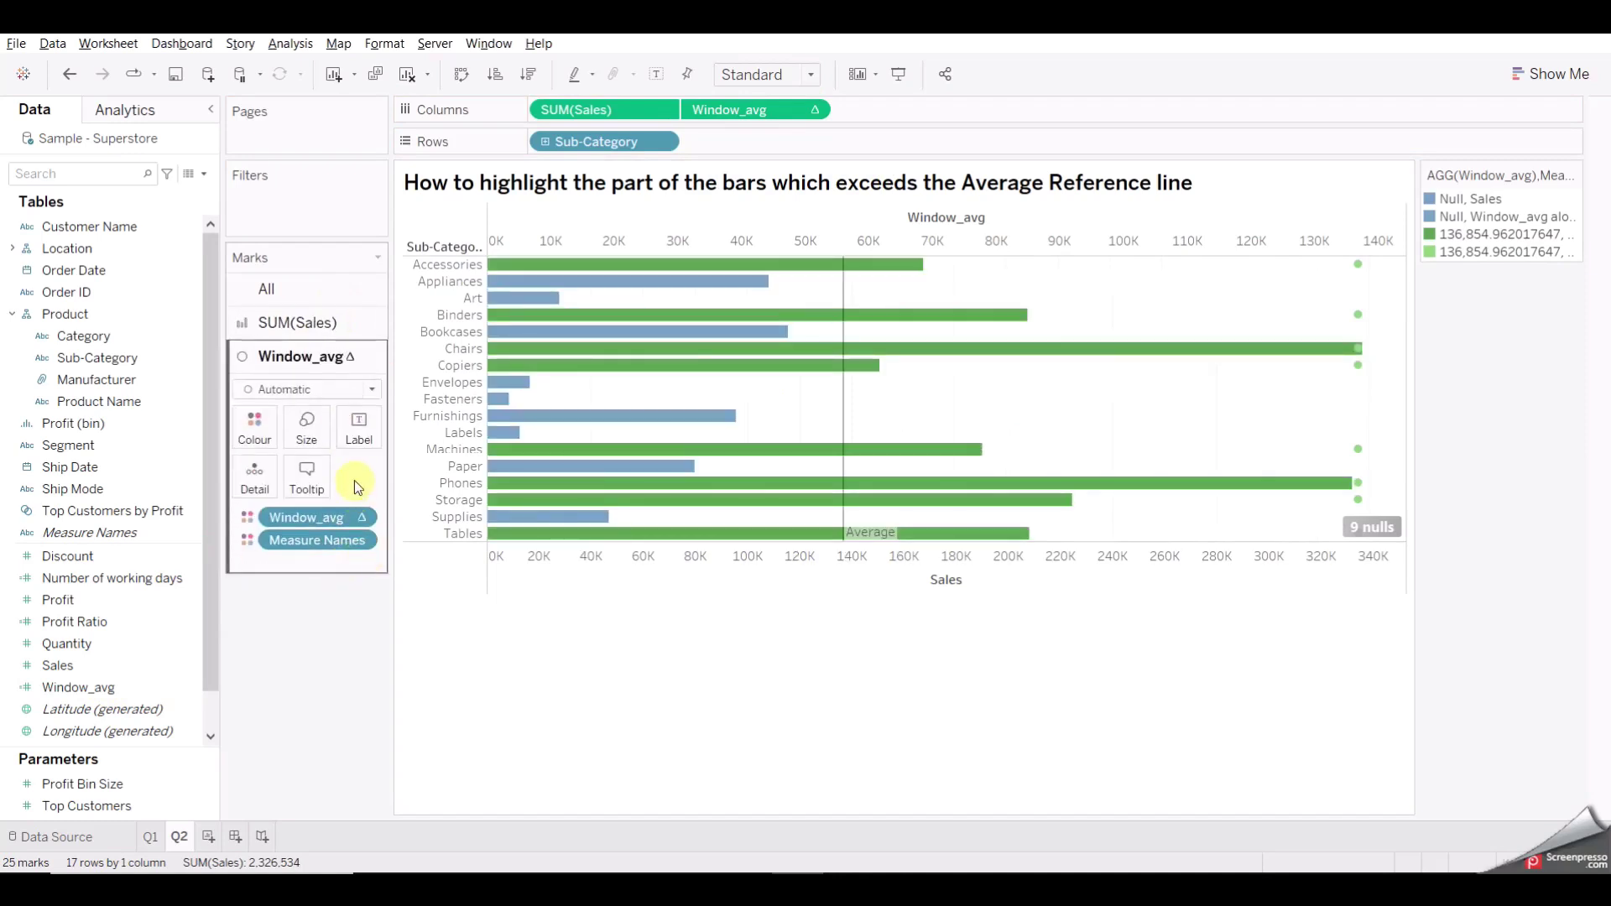
pyautogui.click(366, 386)
pyautogui.click(335, 430)
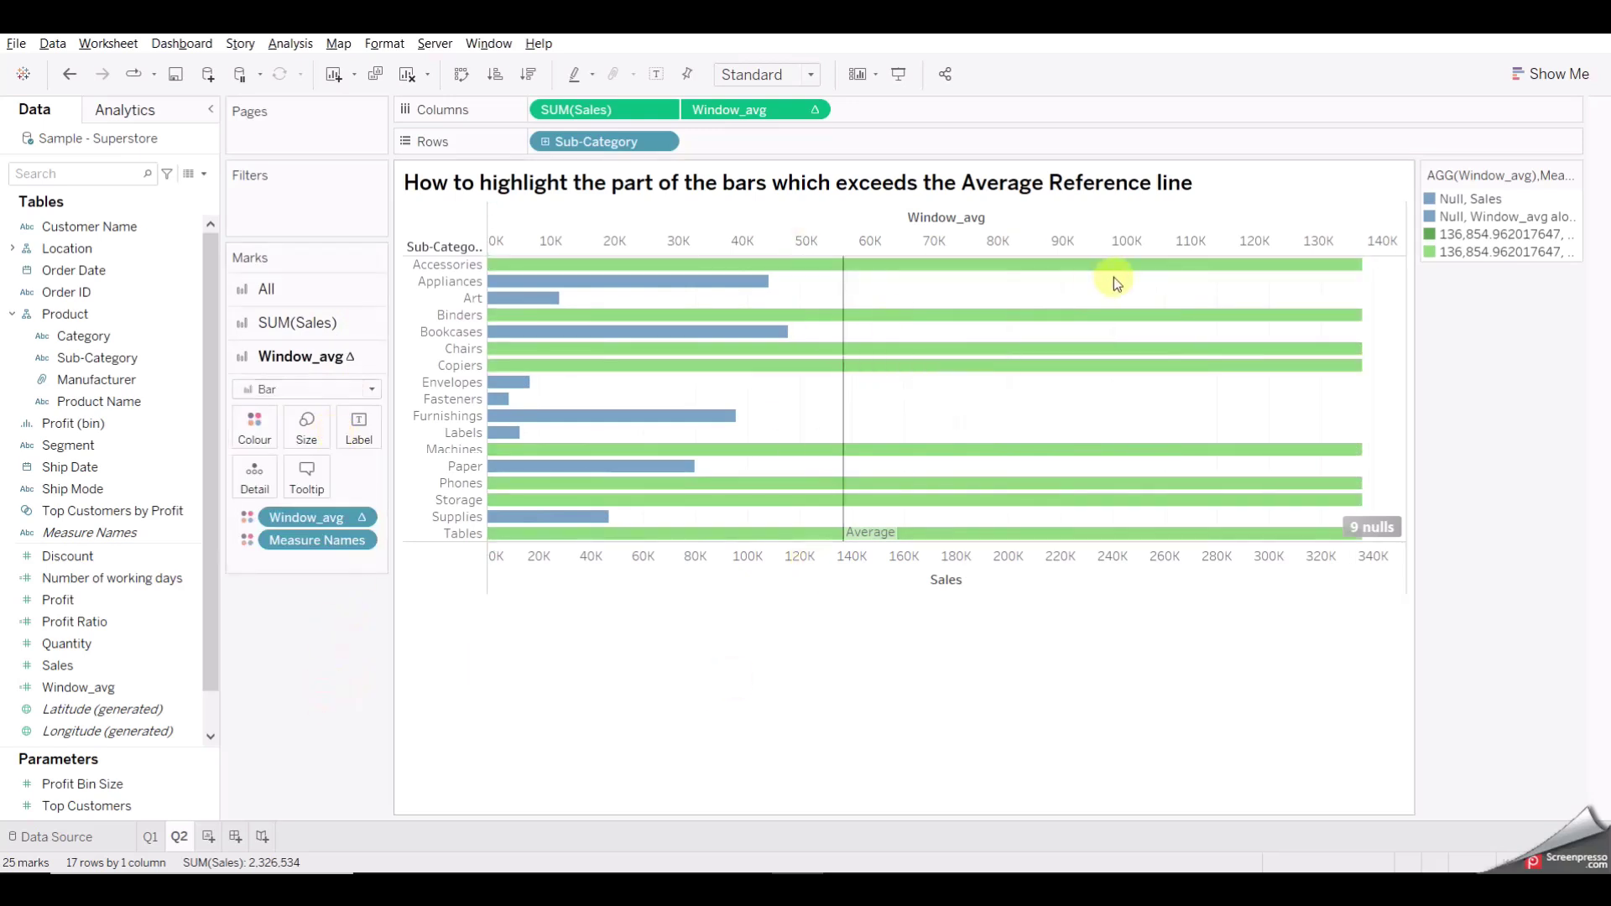
# - Synchronise the Window_avg axis with the Sales axis and inspect the bar portions beyond the average line
pyautogui.rightClick(1036, 249)
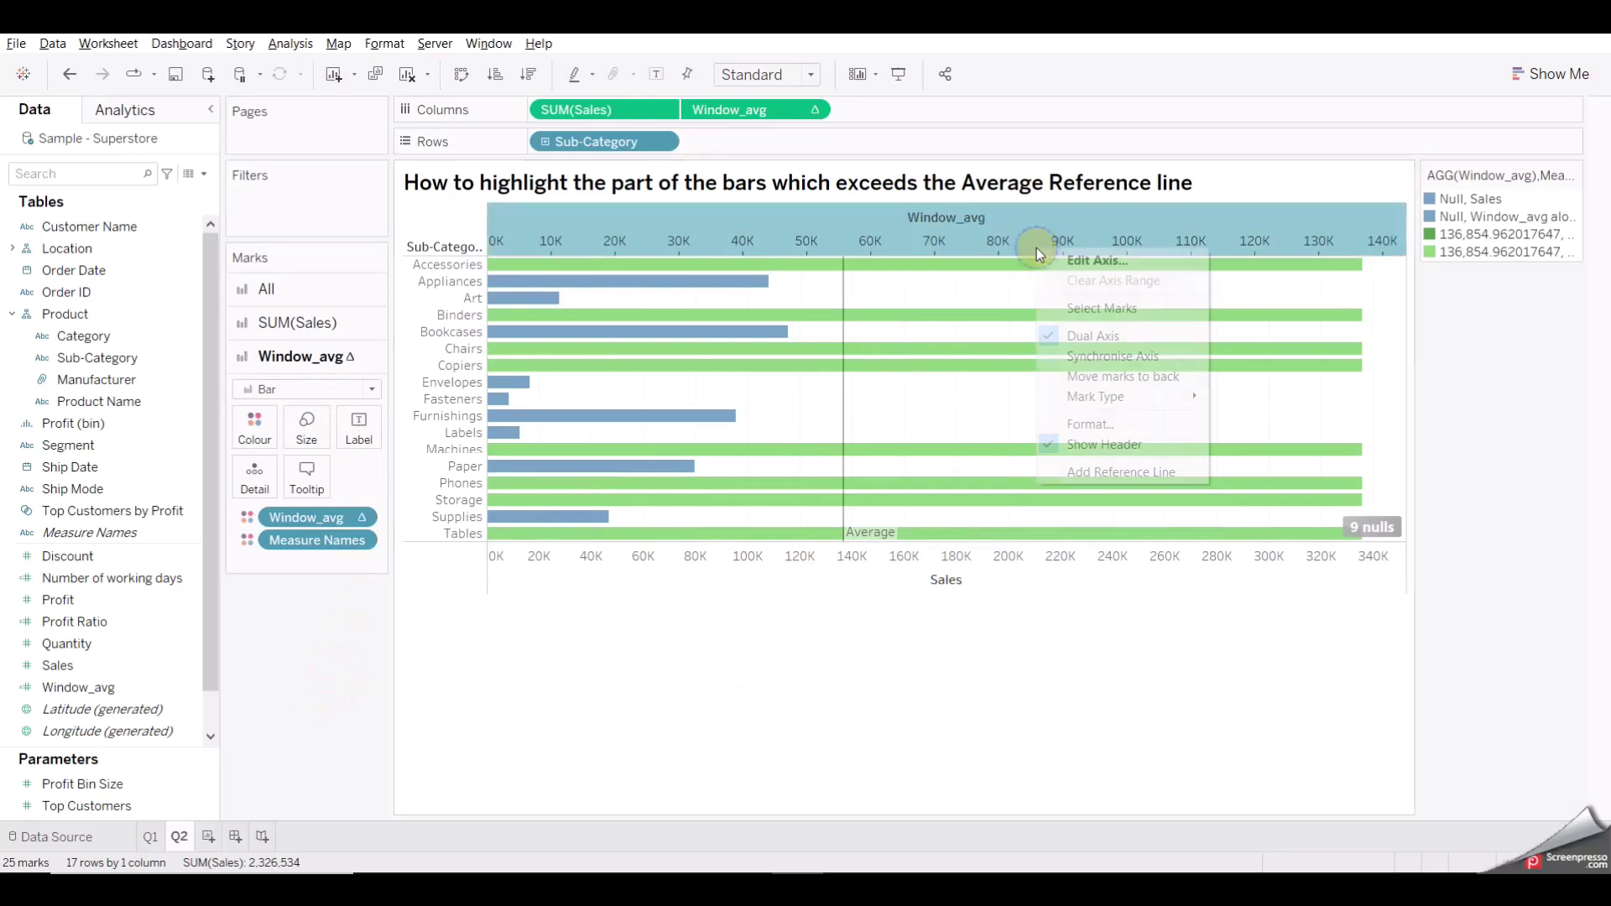
pyautogui.click(1104, 358)
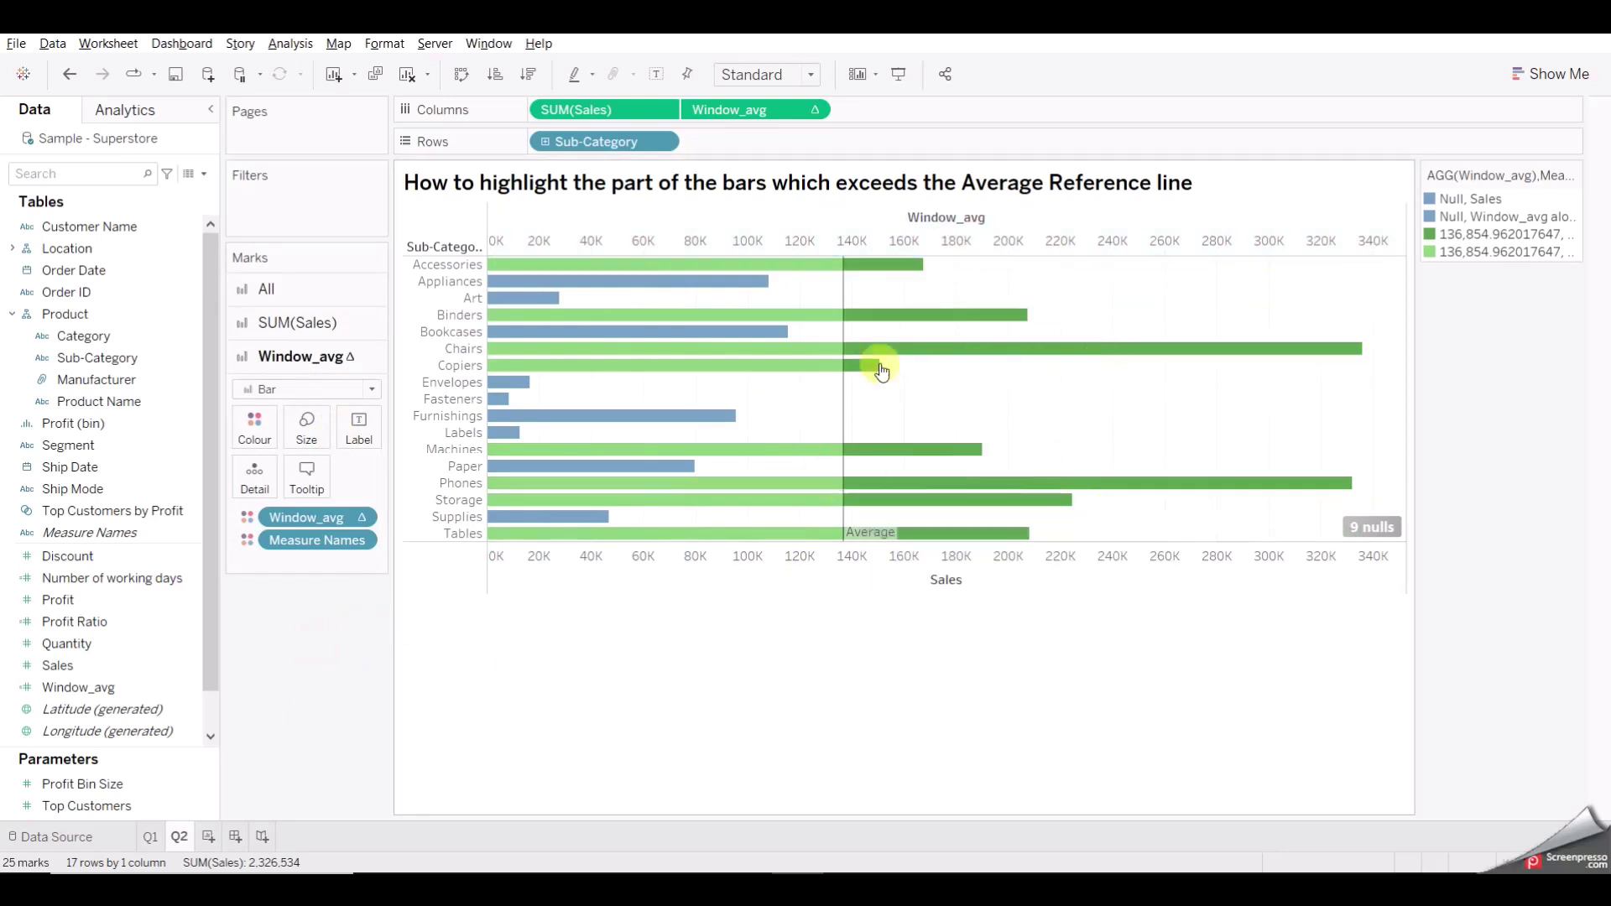
pyautogui.moveTo(869, 271)
pyautogui.moveTo(893, 321)
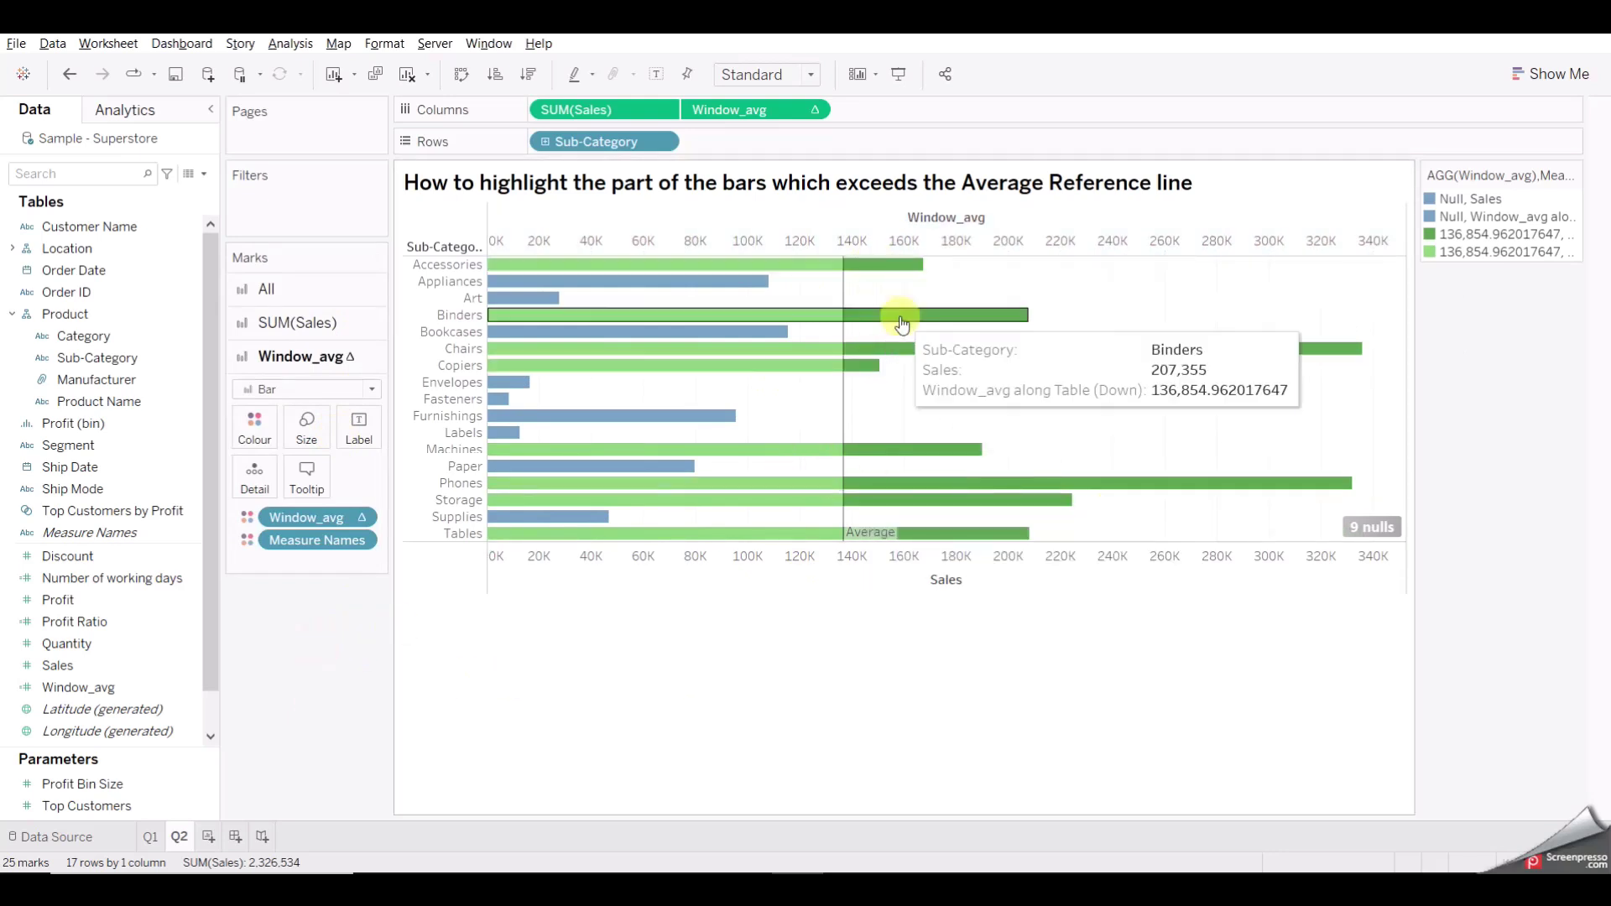
pyautogui.moveTo(865, 351)
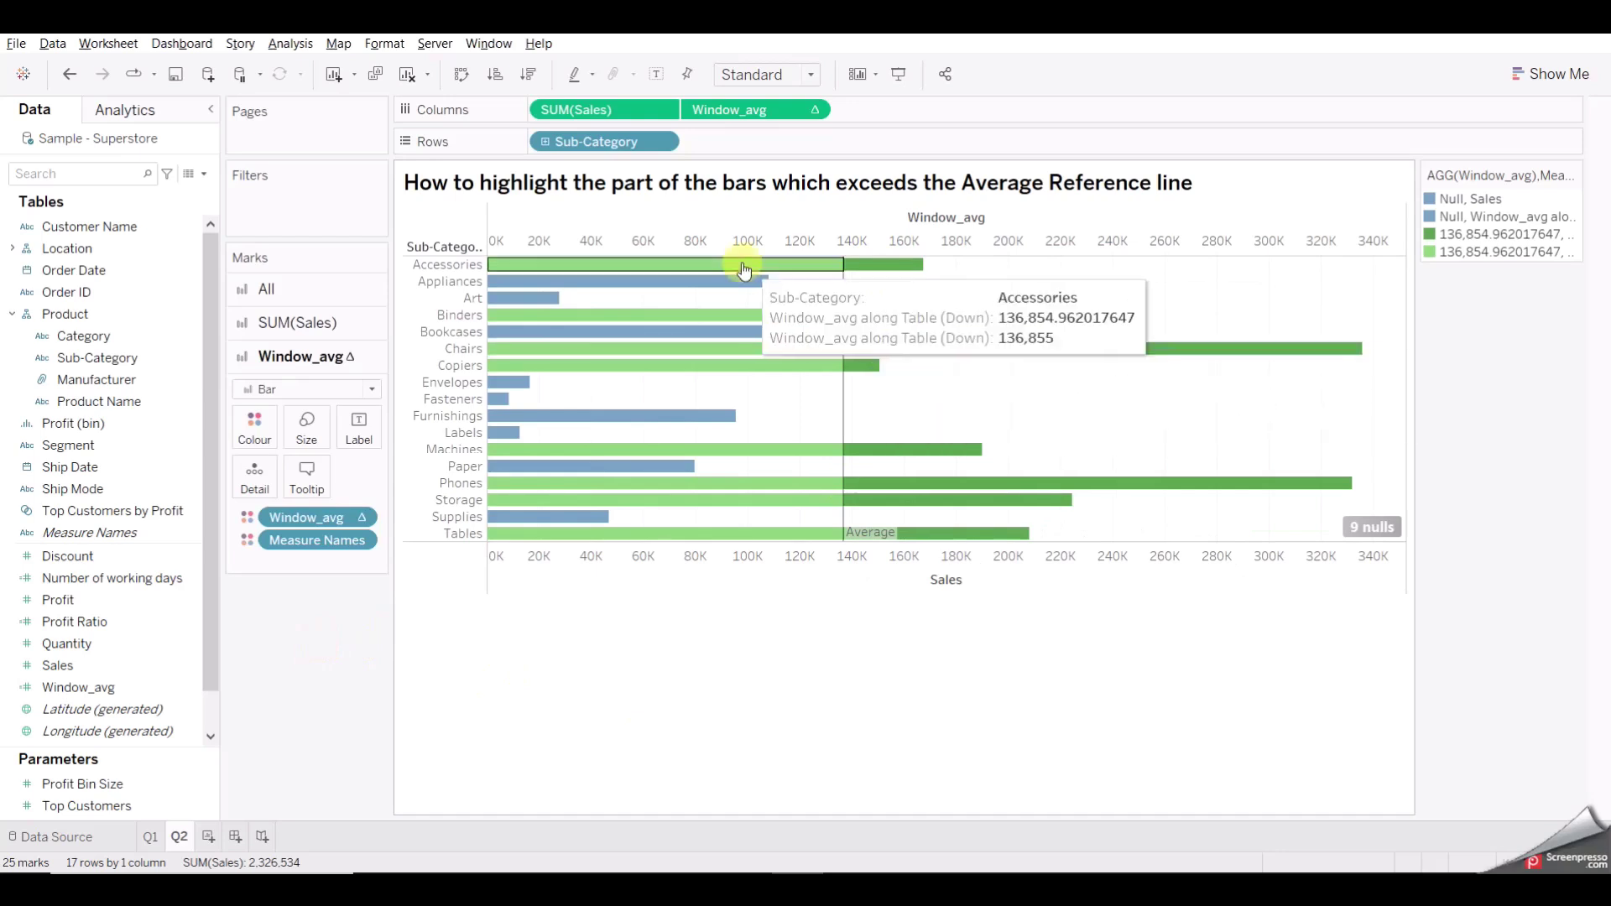
# - Edit the colours for all marks, assigning grey to the Null, Sales and Null, Window_avg items
pyautogui.click(269, 291)
pyautogui.click(259, 371)
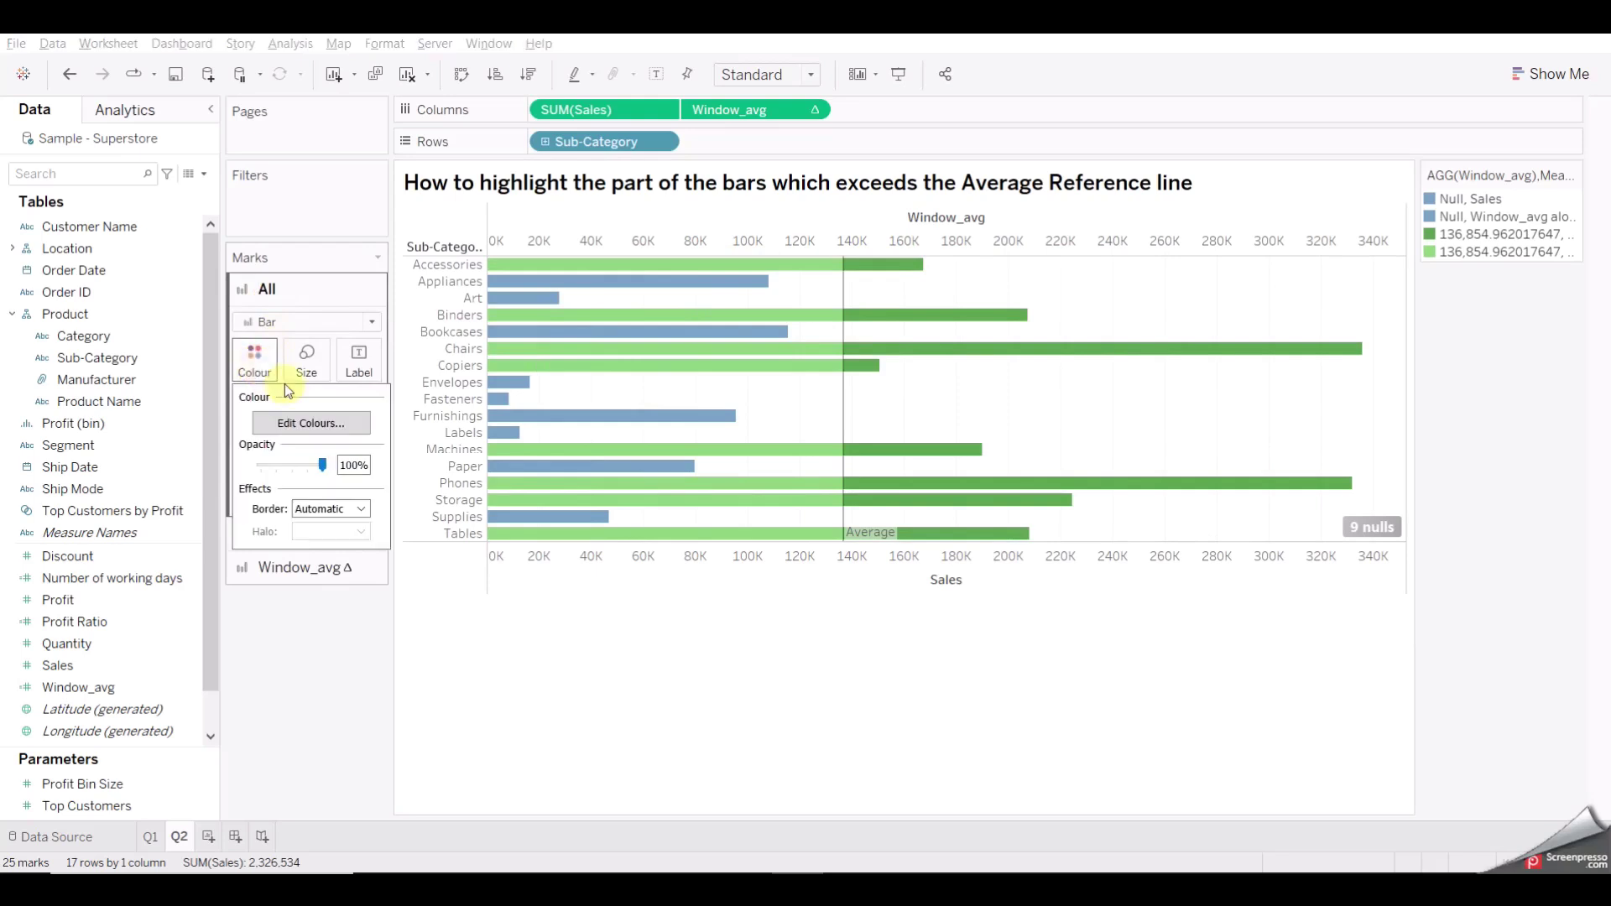
pyautogui.click(310, 434)
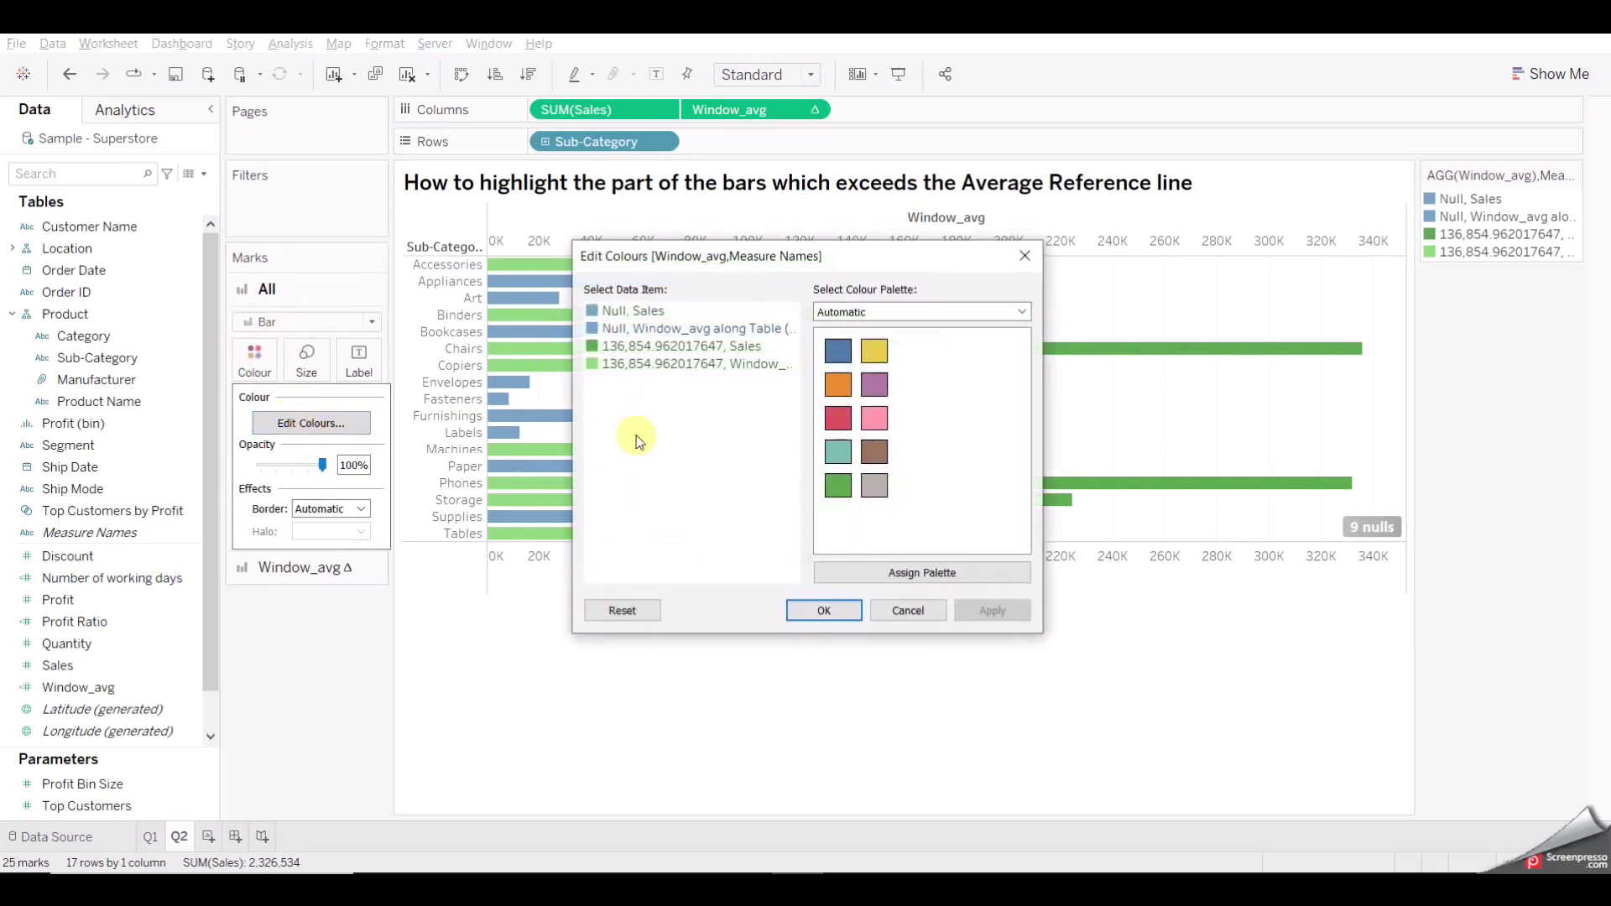
pyautogui.click(630, 311)
pyautogui.moveTo(747, 267); pyautogui.dragTo(241, 269)
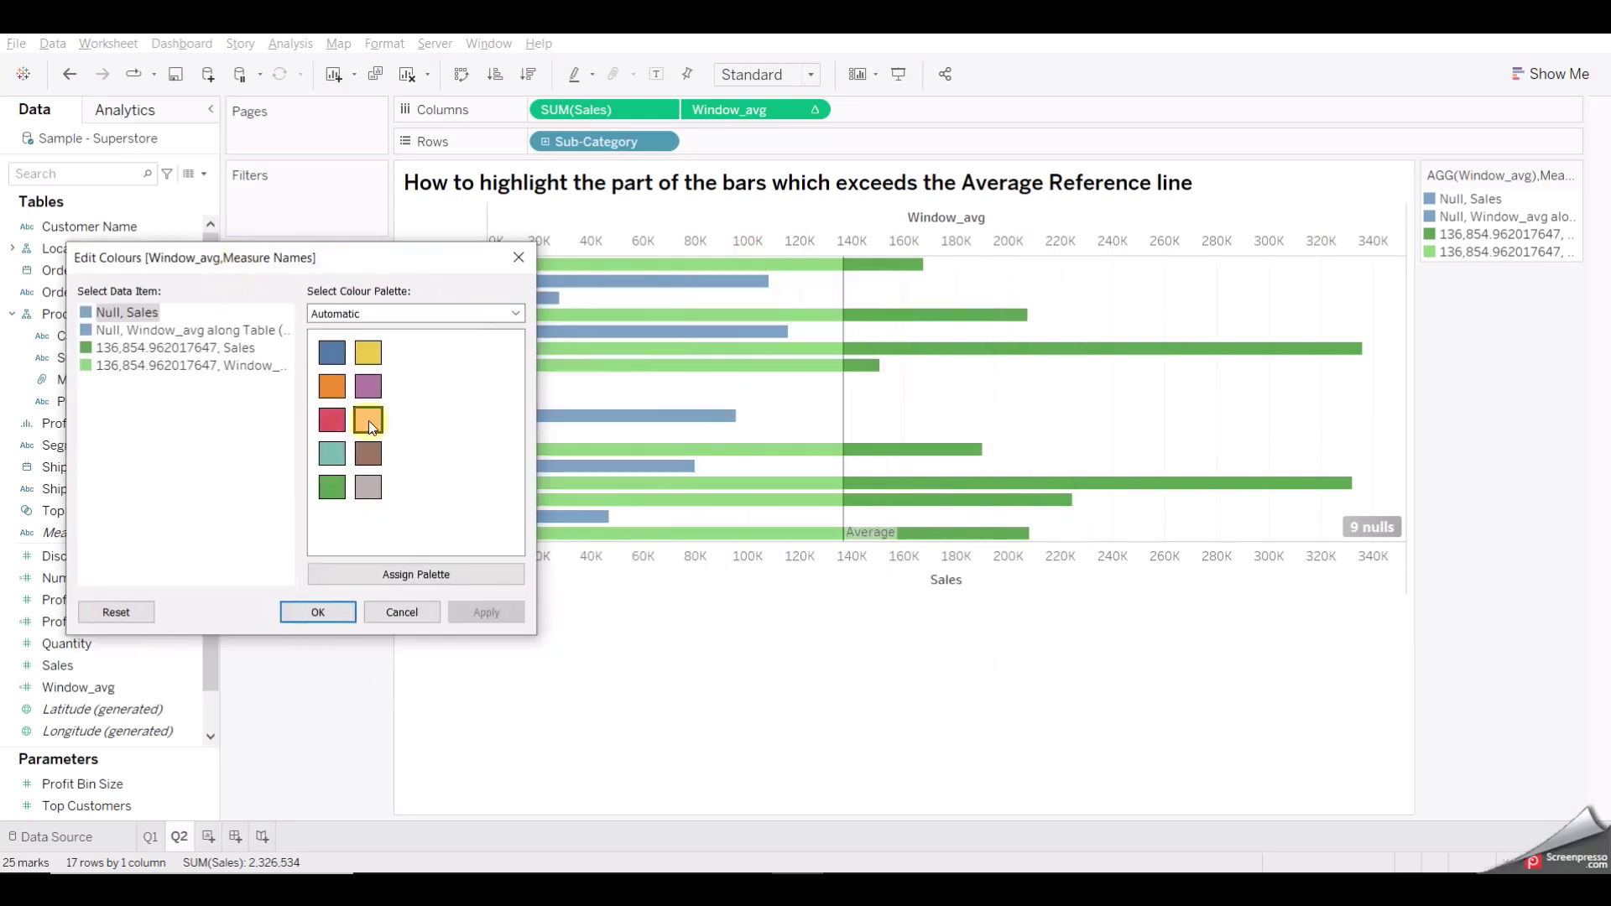
pyautogui.click(366, 480)
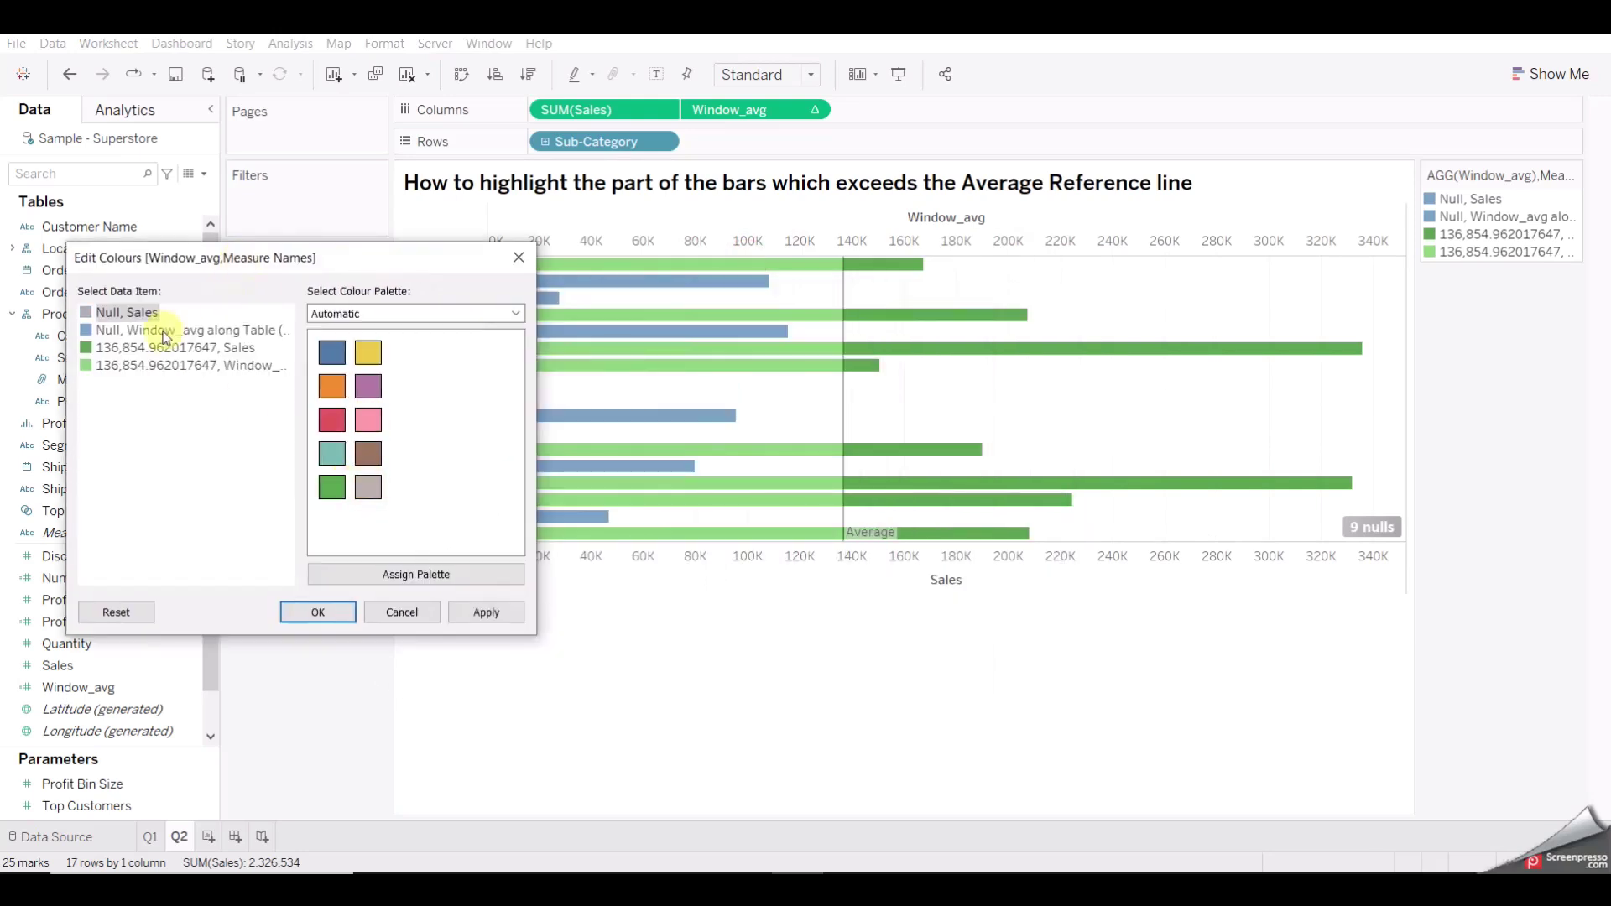
pyautogui.click(164, 334)
pyautogui.click(326, 485)
pyautogui.click(368, 487)
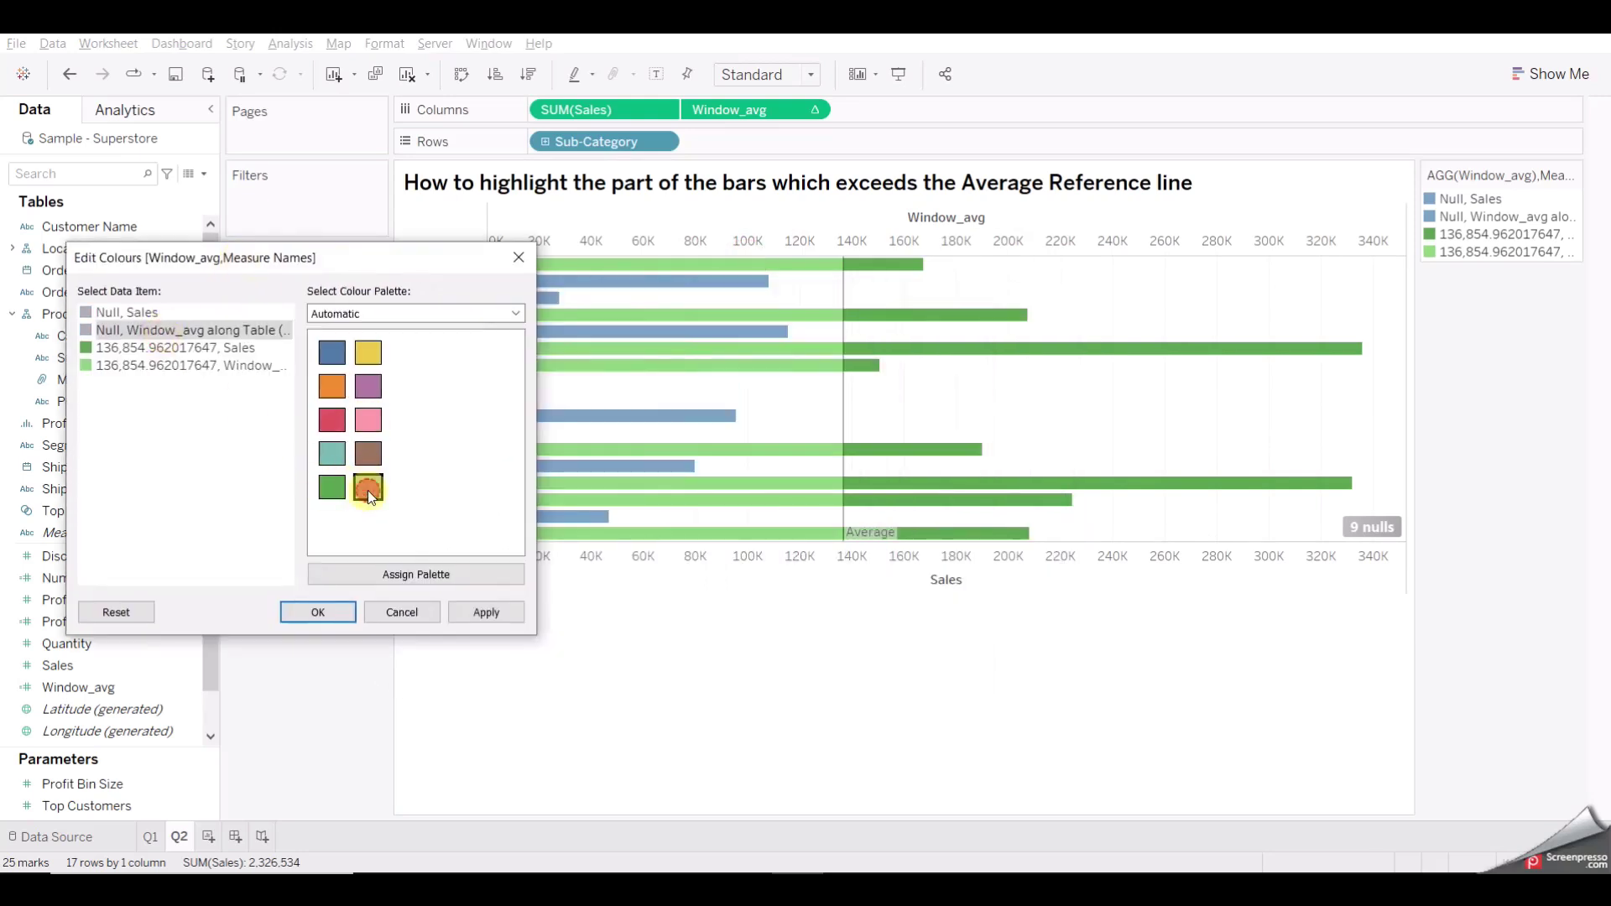
# - Assign grey to the non-null Window_avg item and apply the edited colours to the chart
pyautogui.click(188, 369)
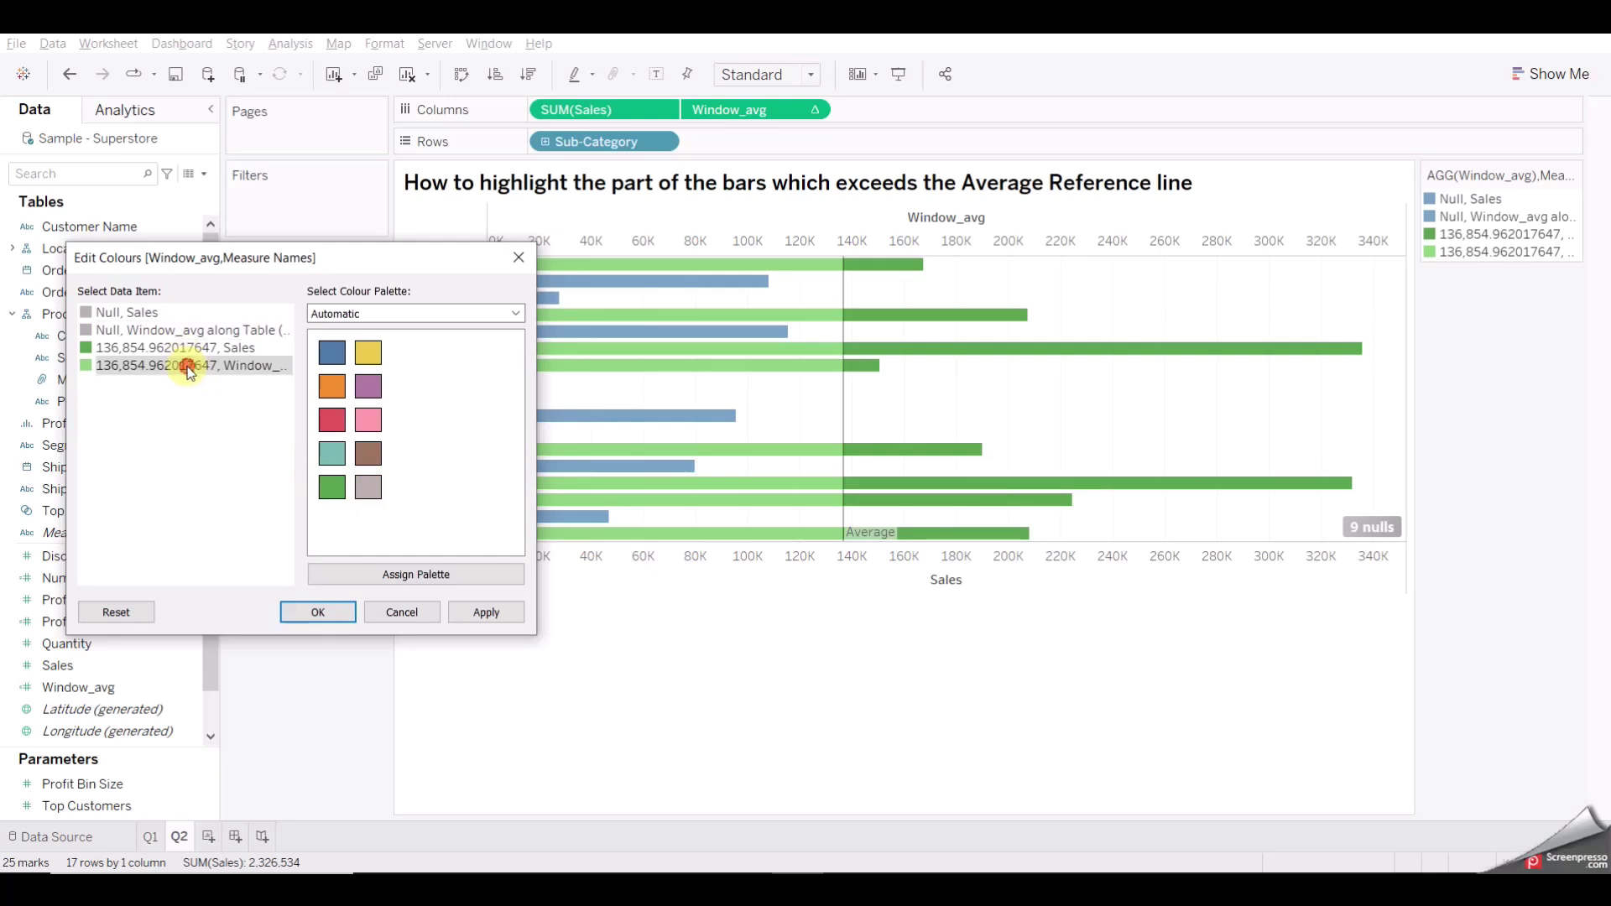
pyautogui.click(366, 486)
pyautogui.click(321, 612)
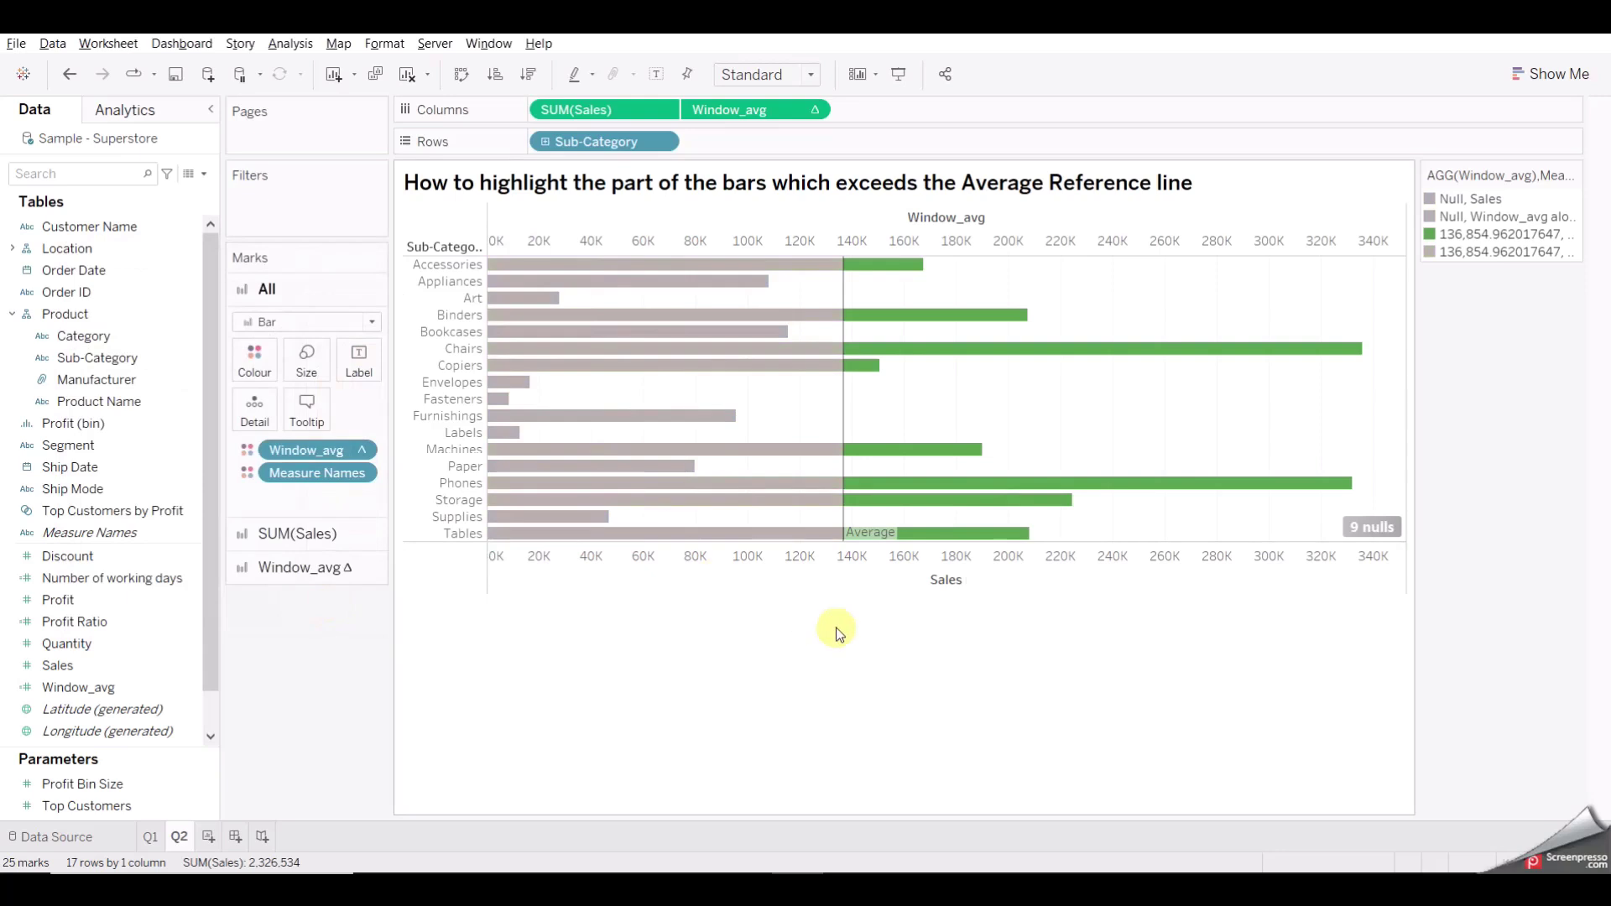
# - Hide the chart's axis headers and the nulls indicator
pyautogui.click(894, 656)
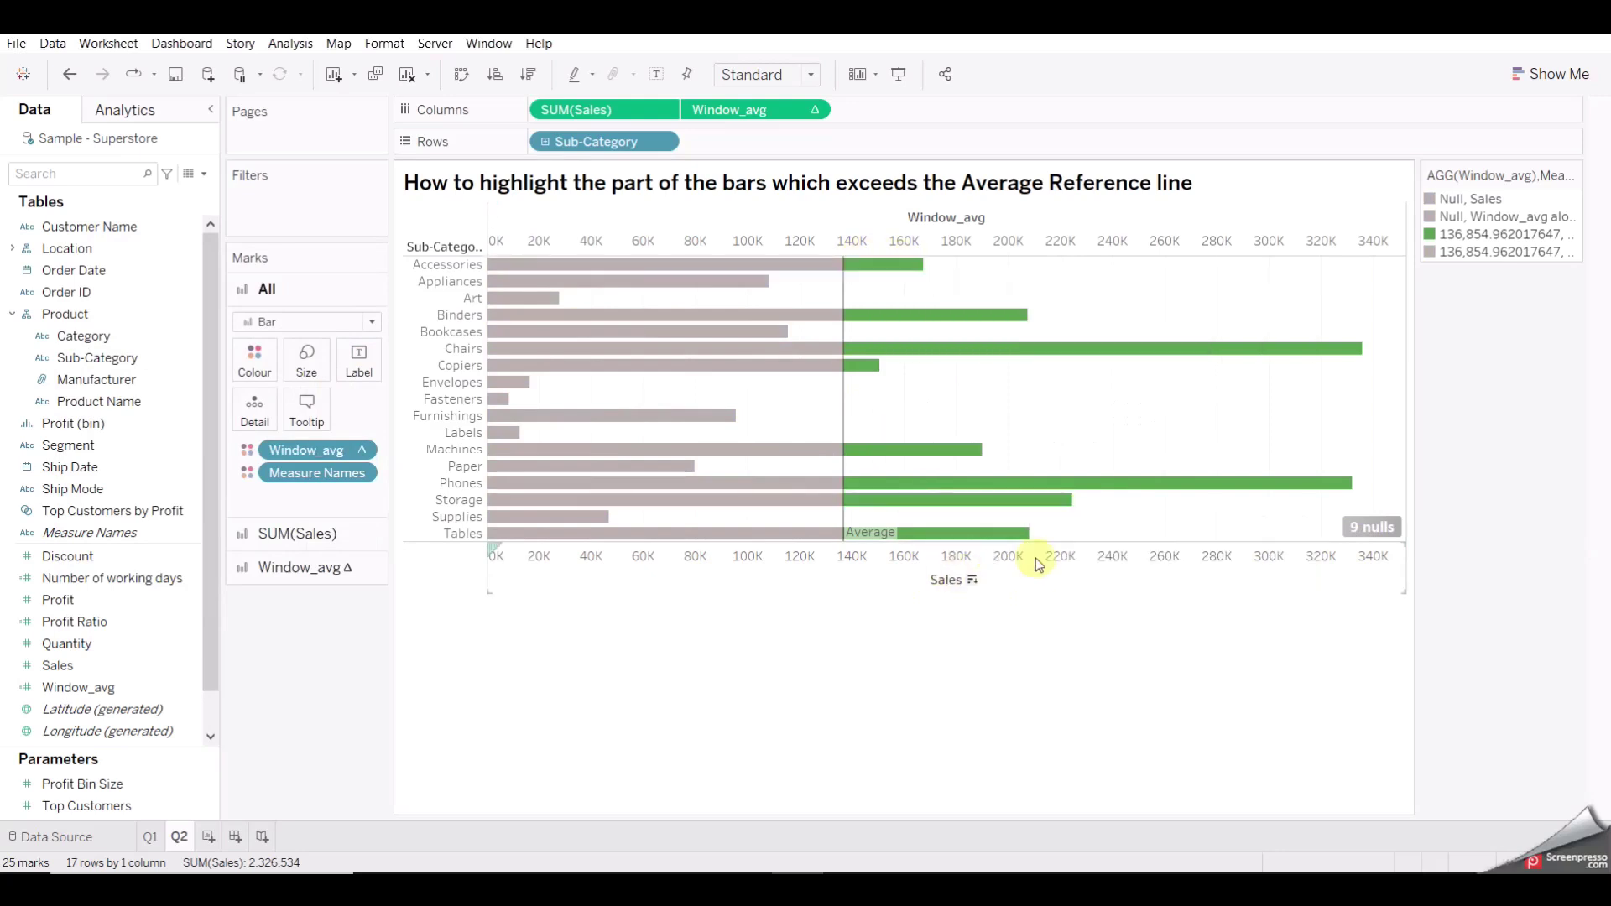
pyautogui.click(1174, 565)
pyautogui.rightClick(1174, 565)
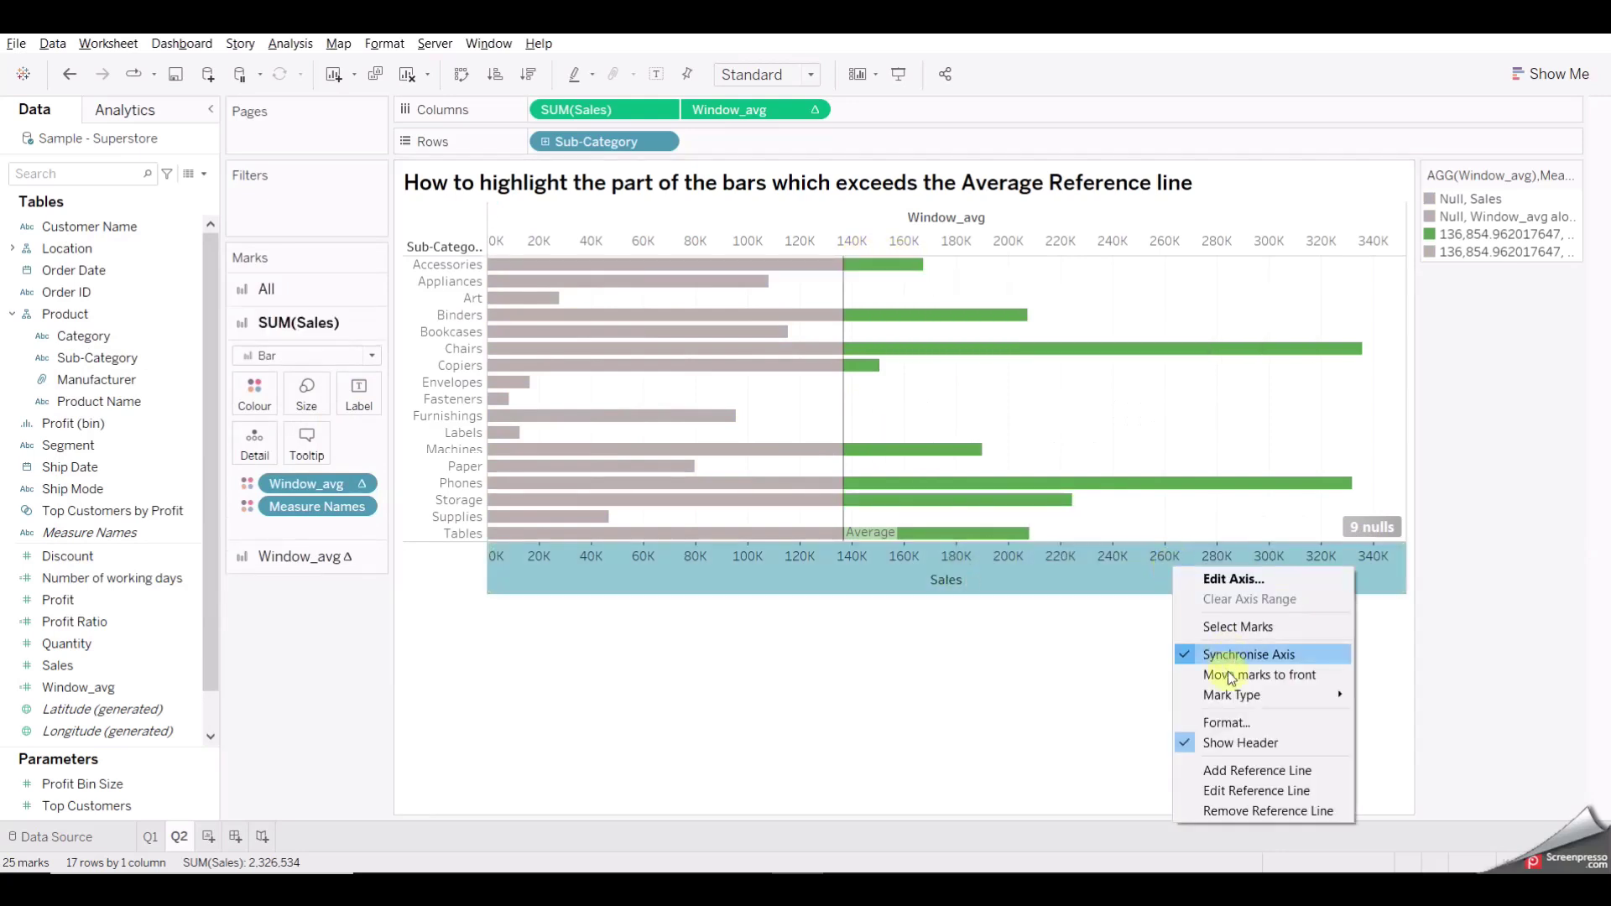
pyautogui.click(1255, 743)
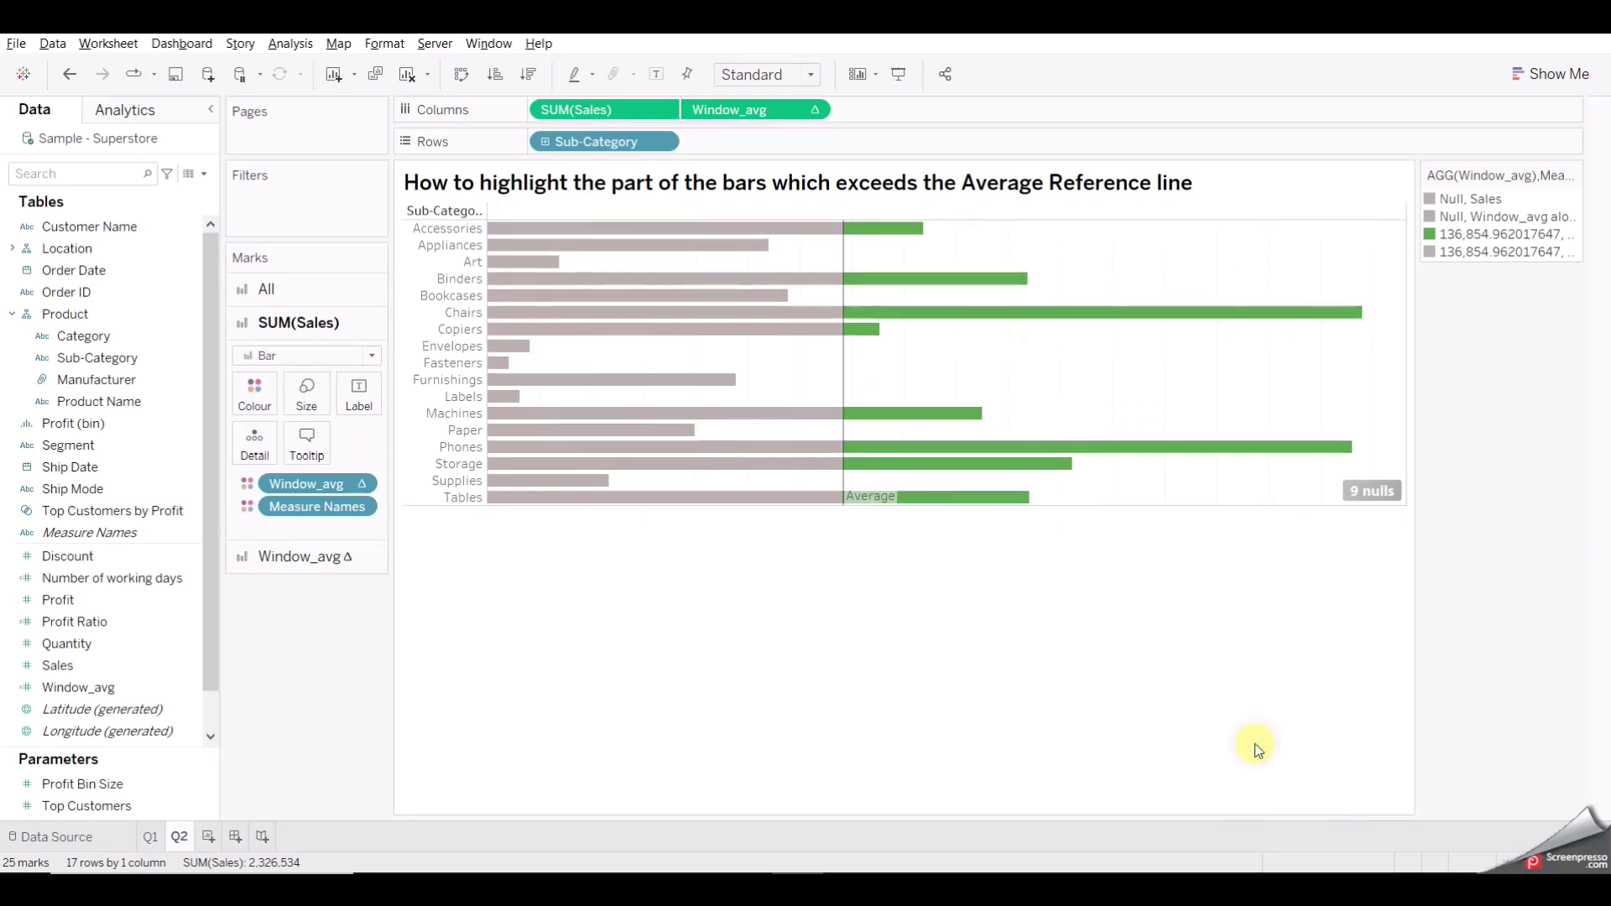
pyautogui.rightClick(1364, 493)
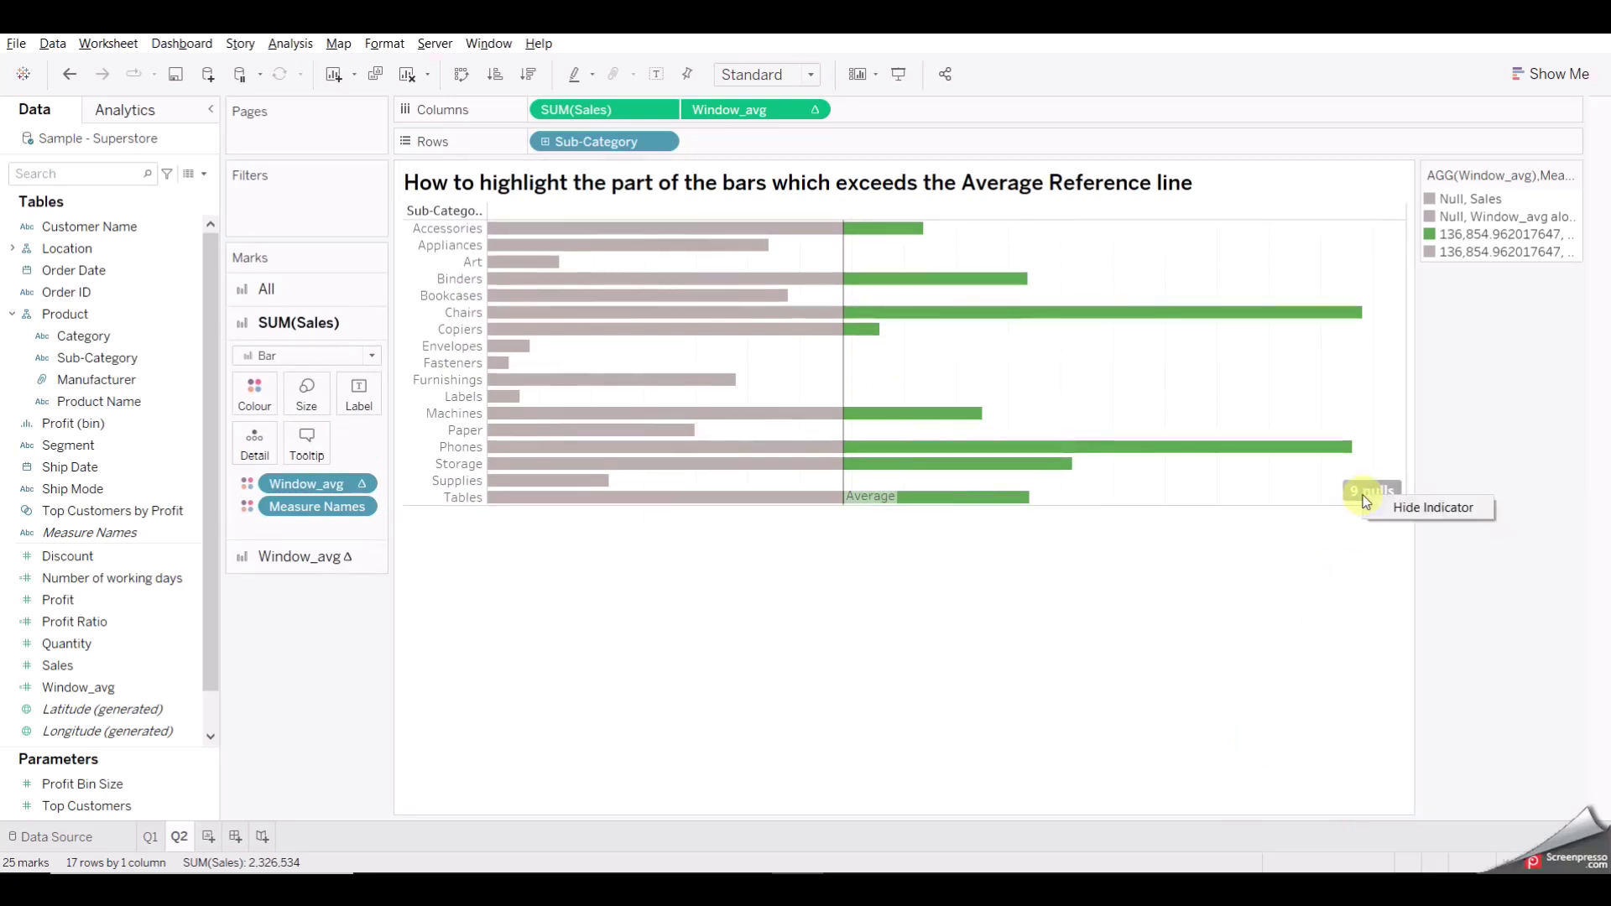
pyautogui.click(1400, 509)
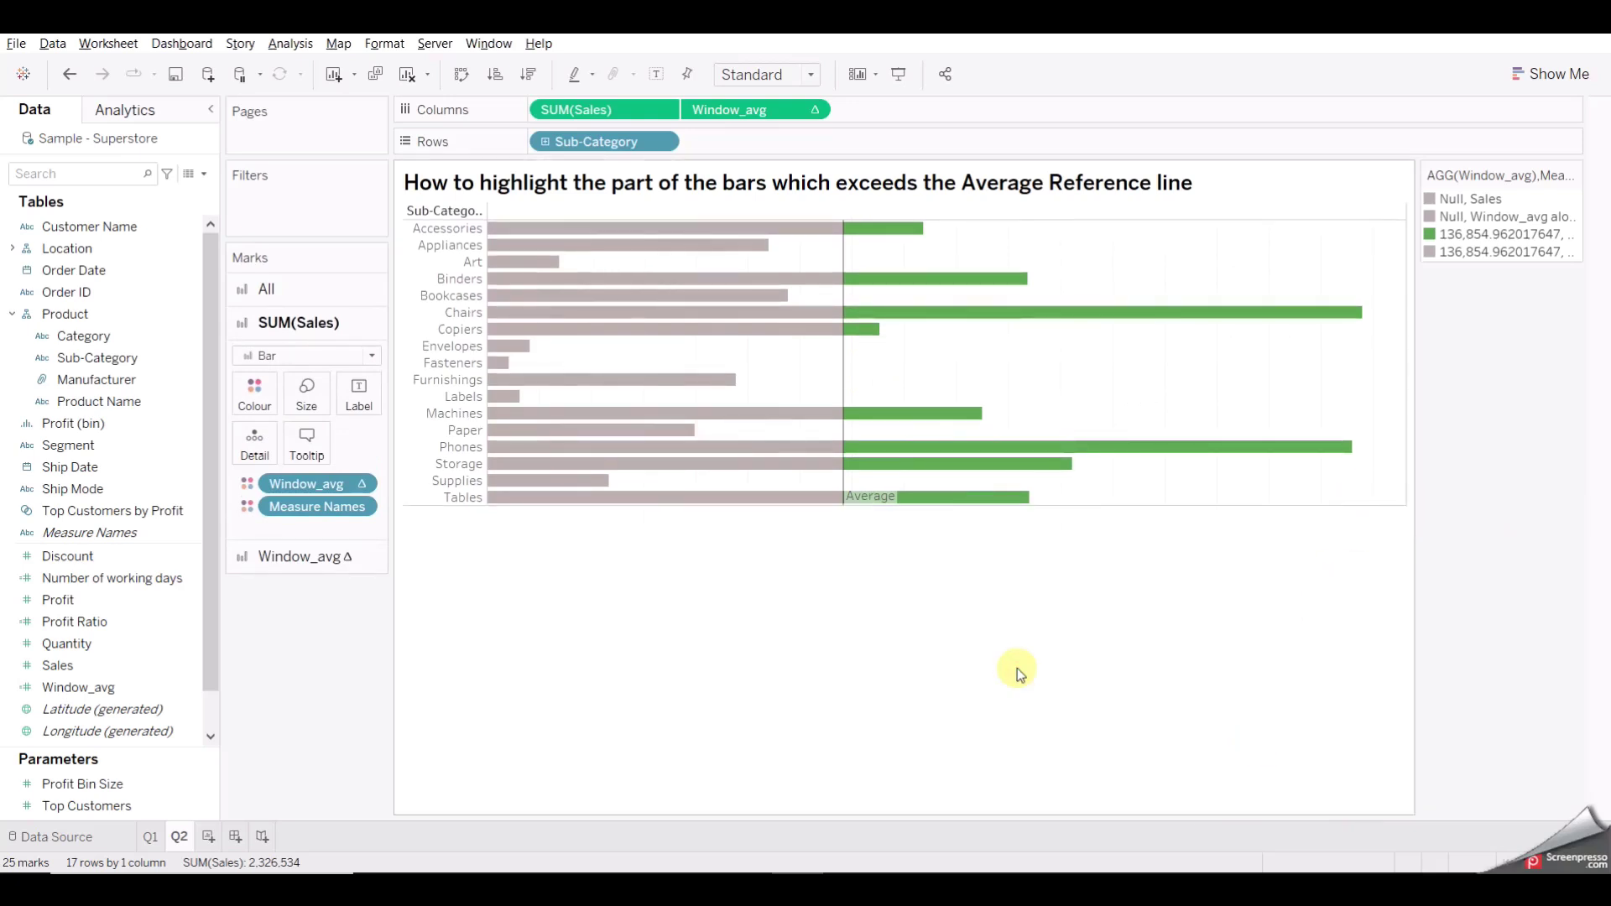